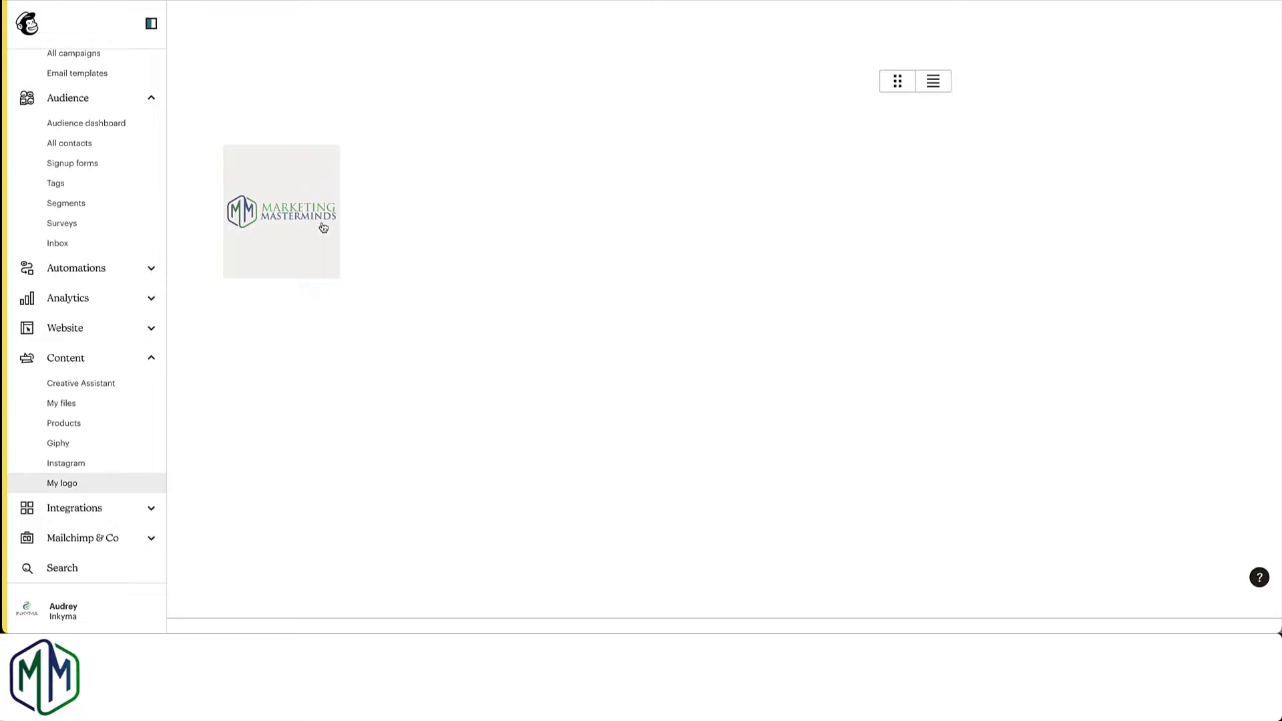
Step: View the uploaded files in the content library and start creating a new email template from the saved templates
click(73, 408)
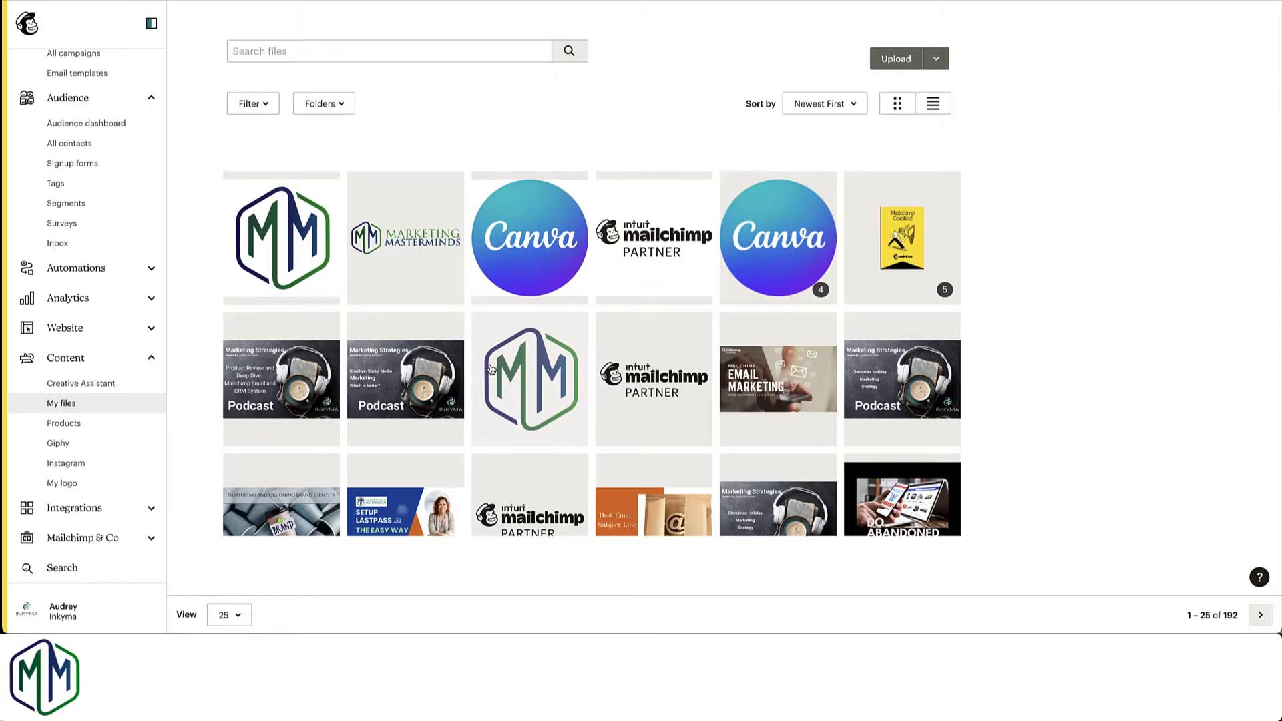
click(89, 81)
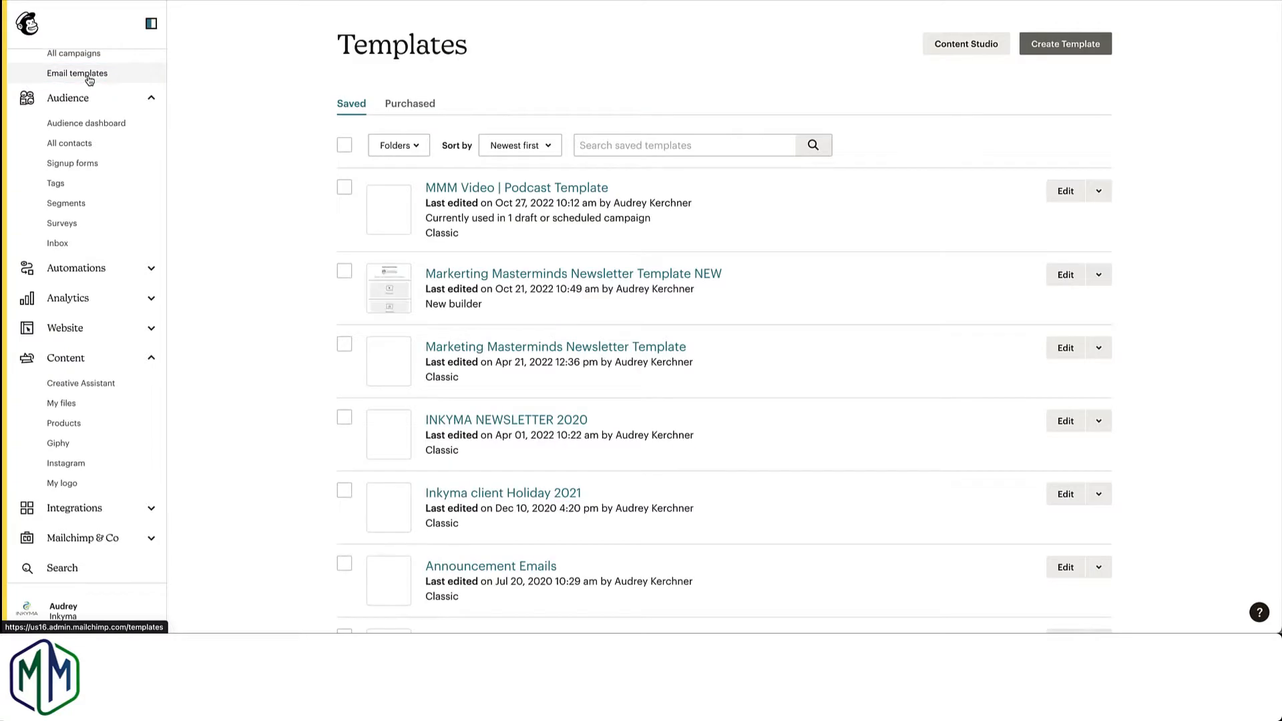
click(1045, 50)
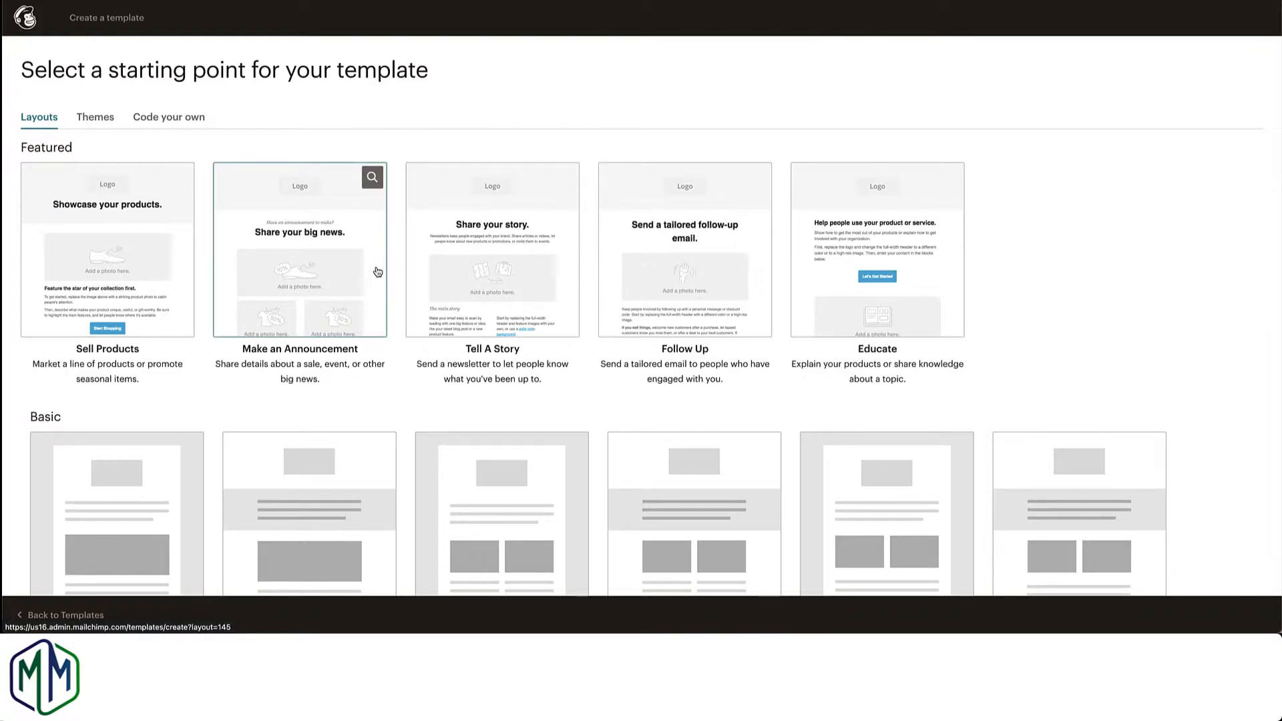
Step: Look through the starting layouts and the template themes, including the E-commerce, Events, Holiday and Newsletters groups
scroll(377, 272, down, 4)
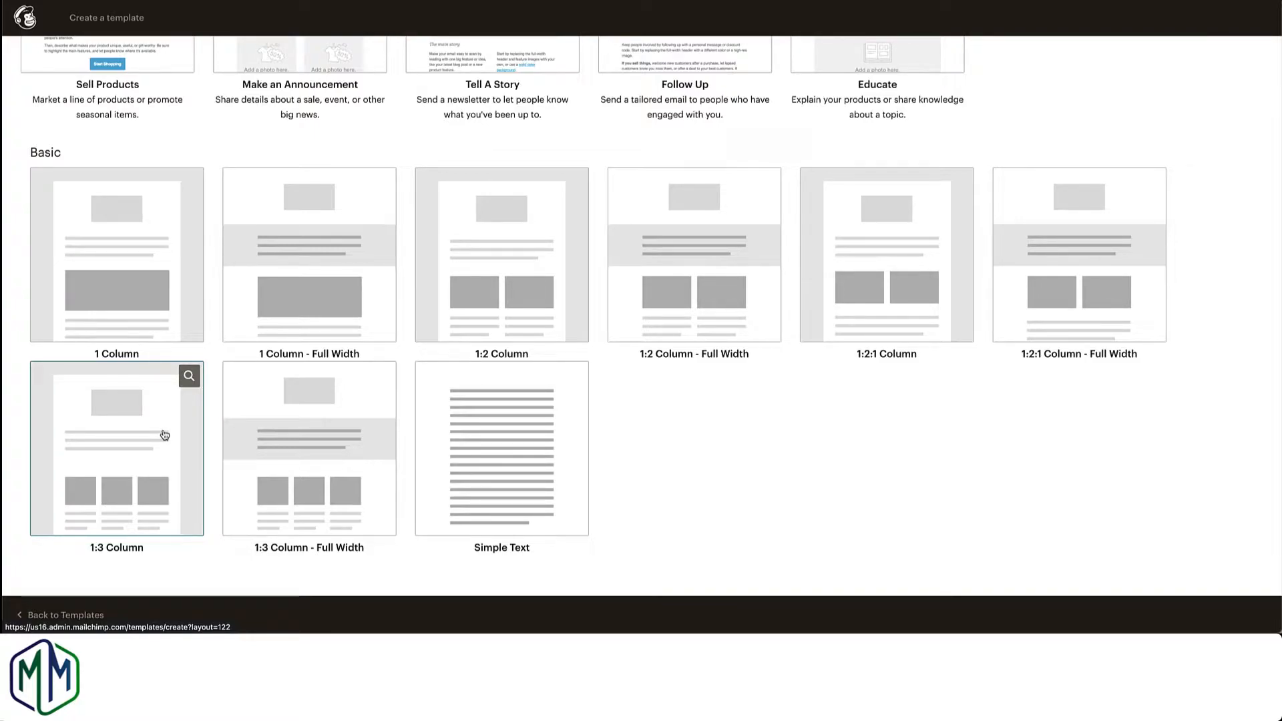
scroll(164, 435, up, 4)
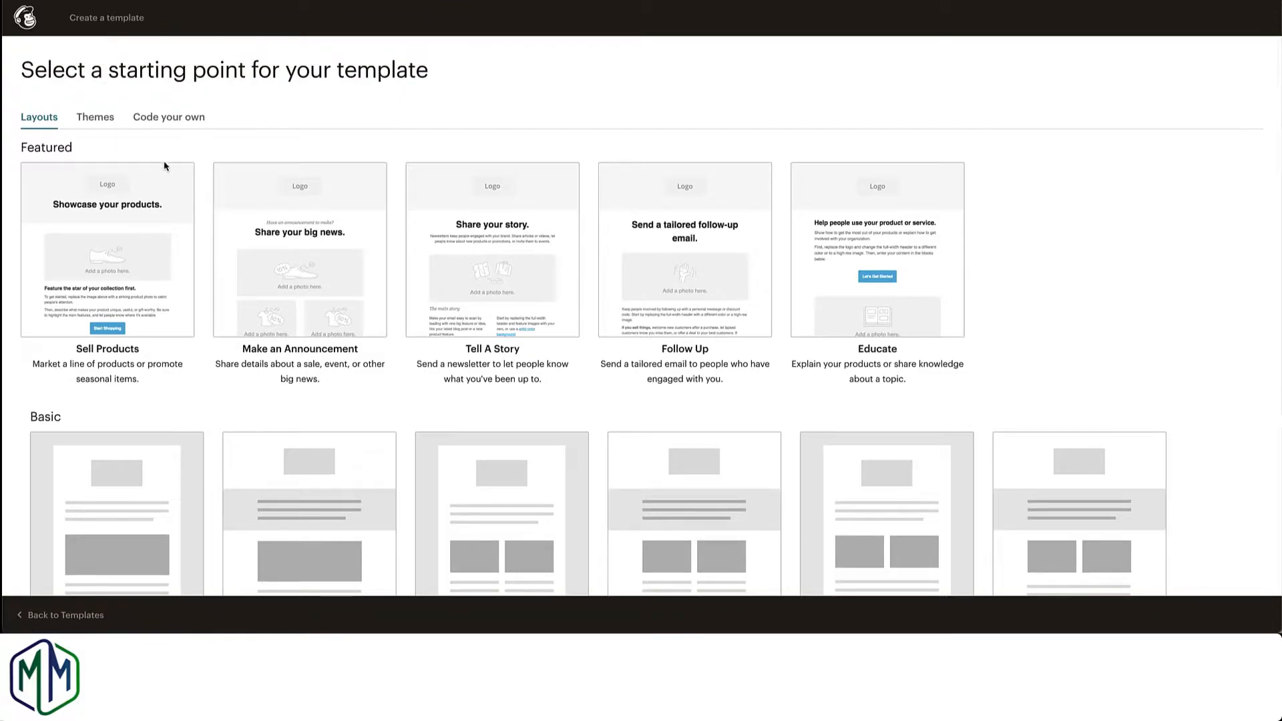
click(97, 119)
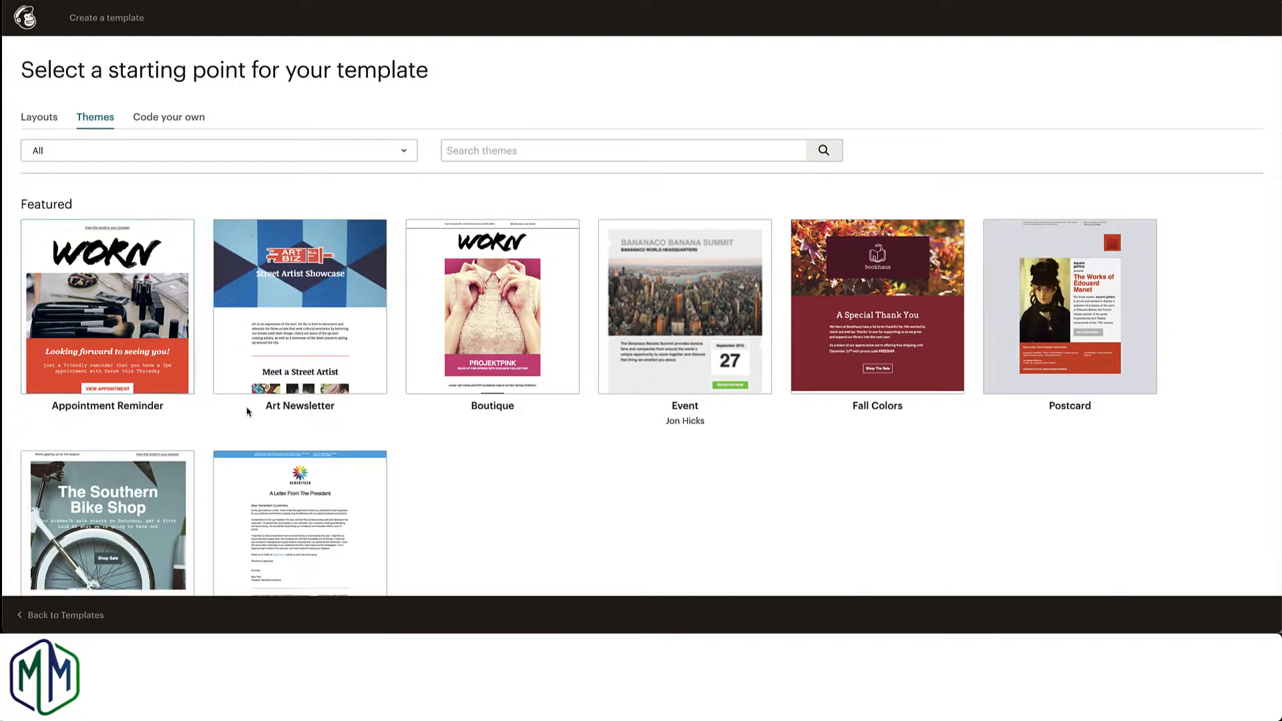
scroll(415, 454, down, 4)
scroll(415, 456, down, 3)
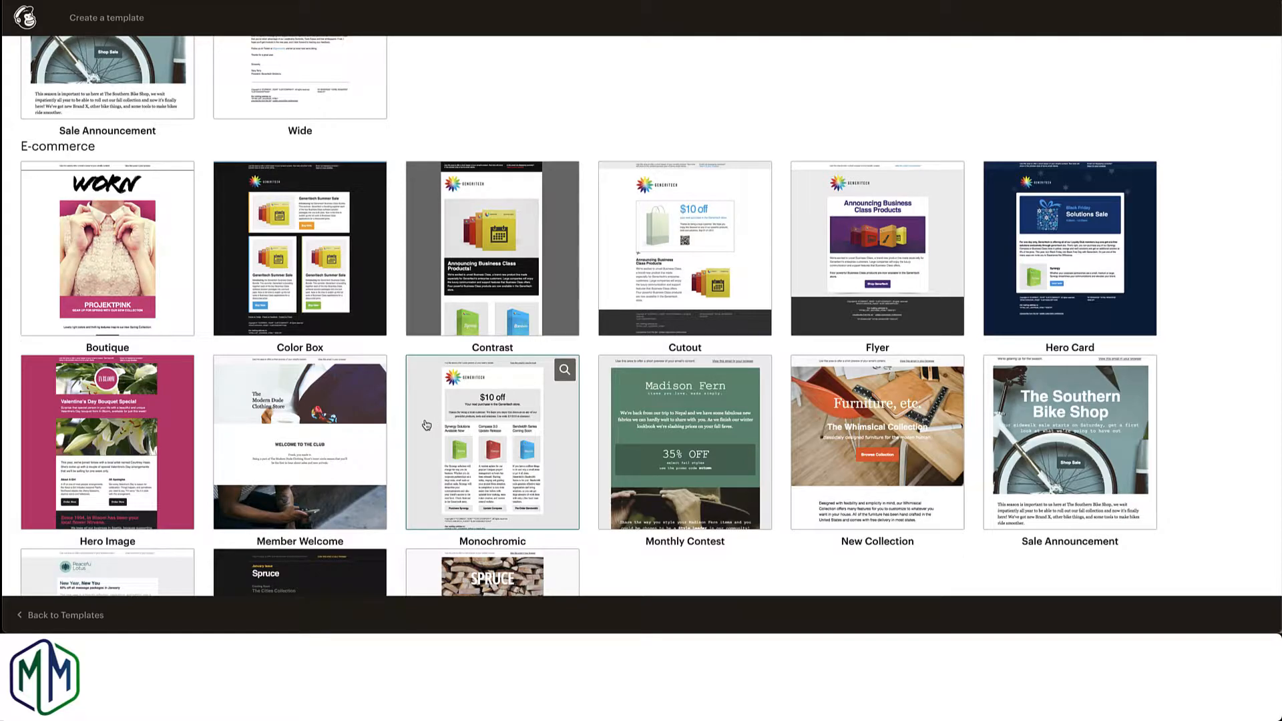
scroll(426, 426, down, 8)
scroll(426, 424, down, 7)
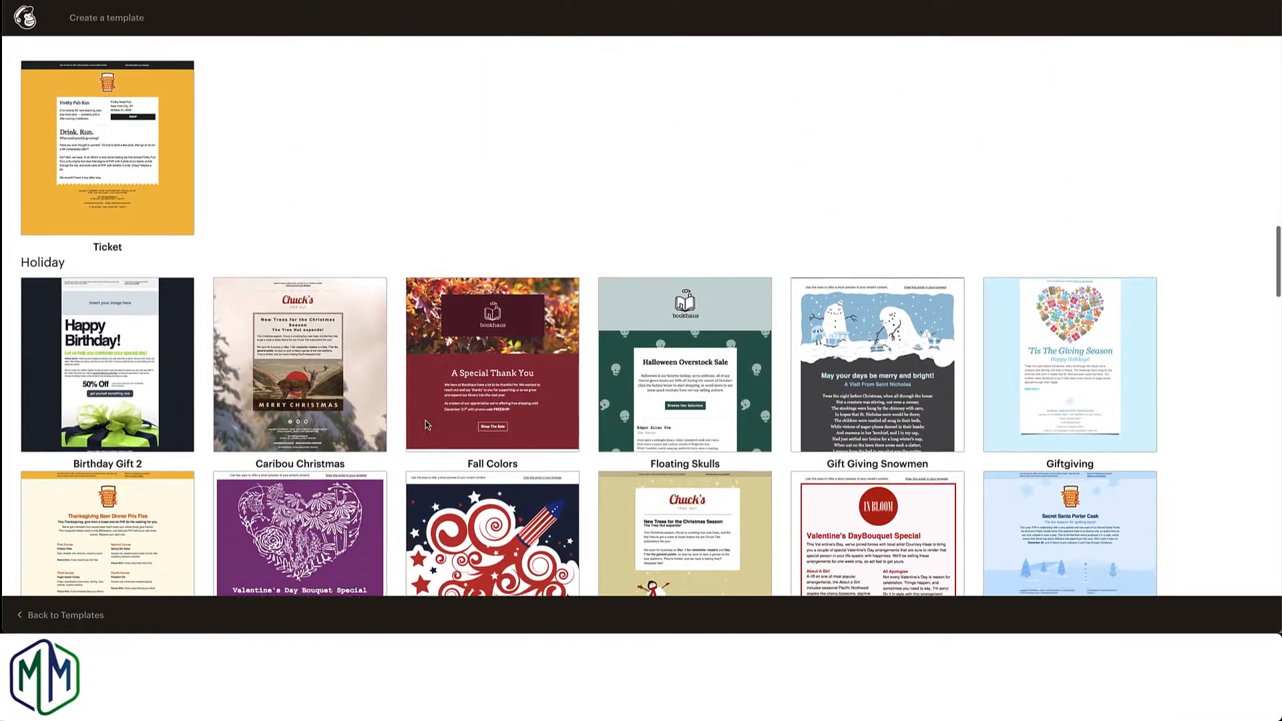
scroll(426, 420, down, 2)
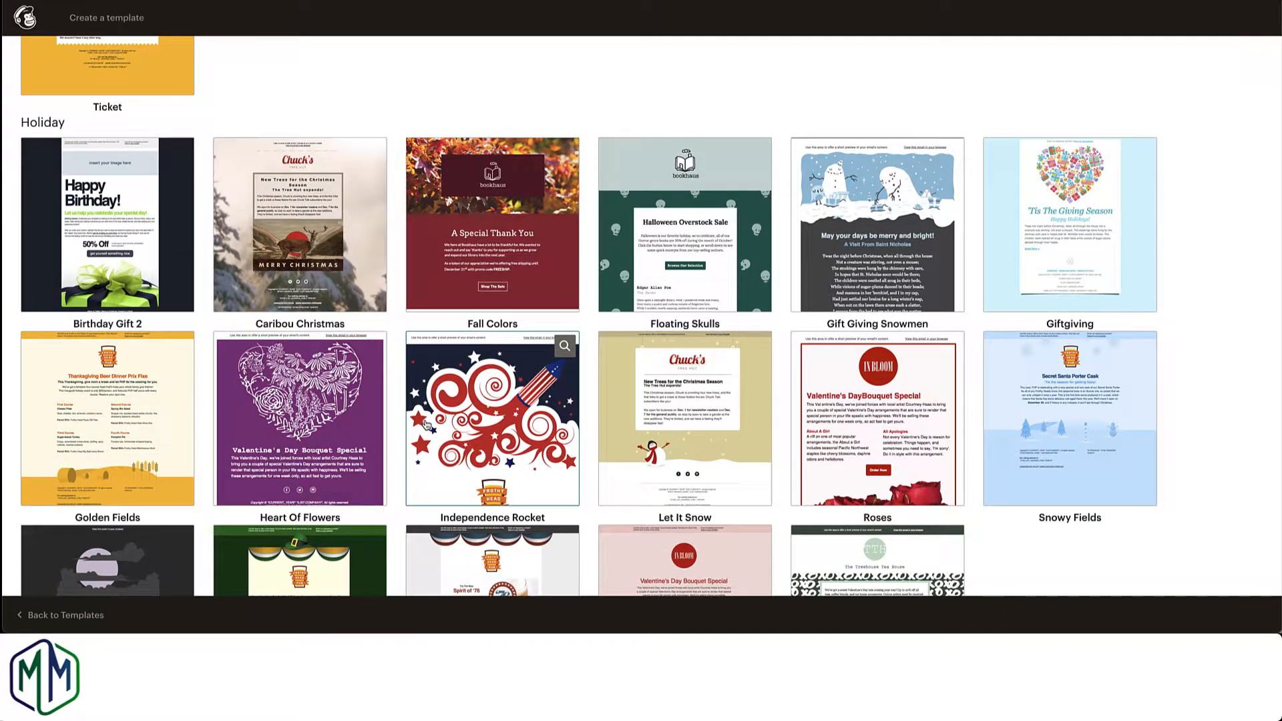
scroll(426, 425, down, 7)
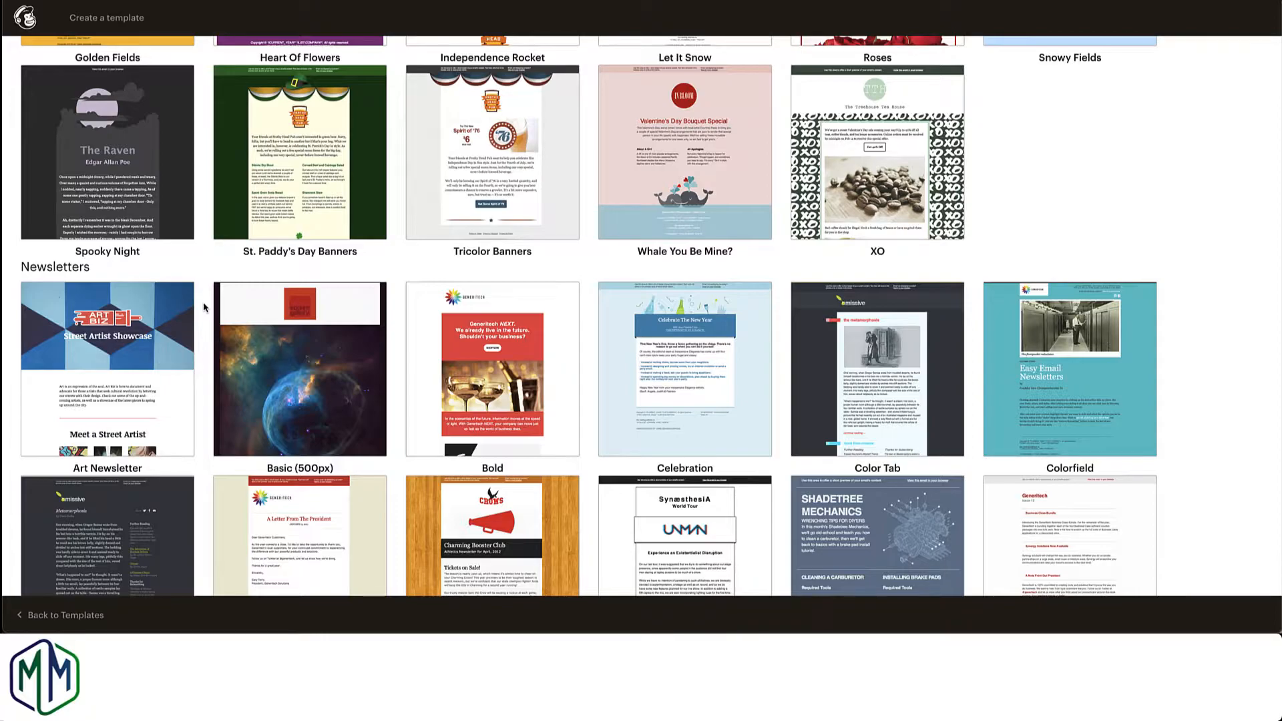
scroll(205, 300, down, 3)
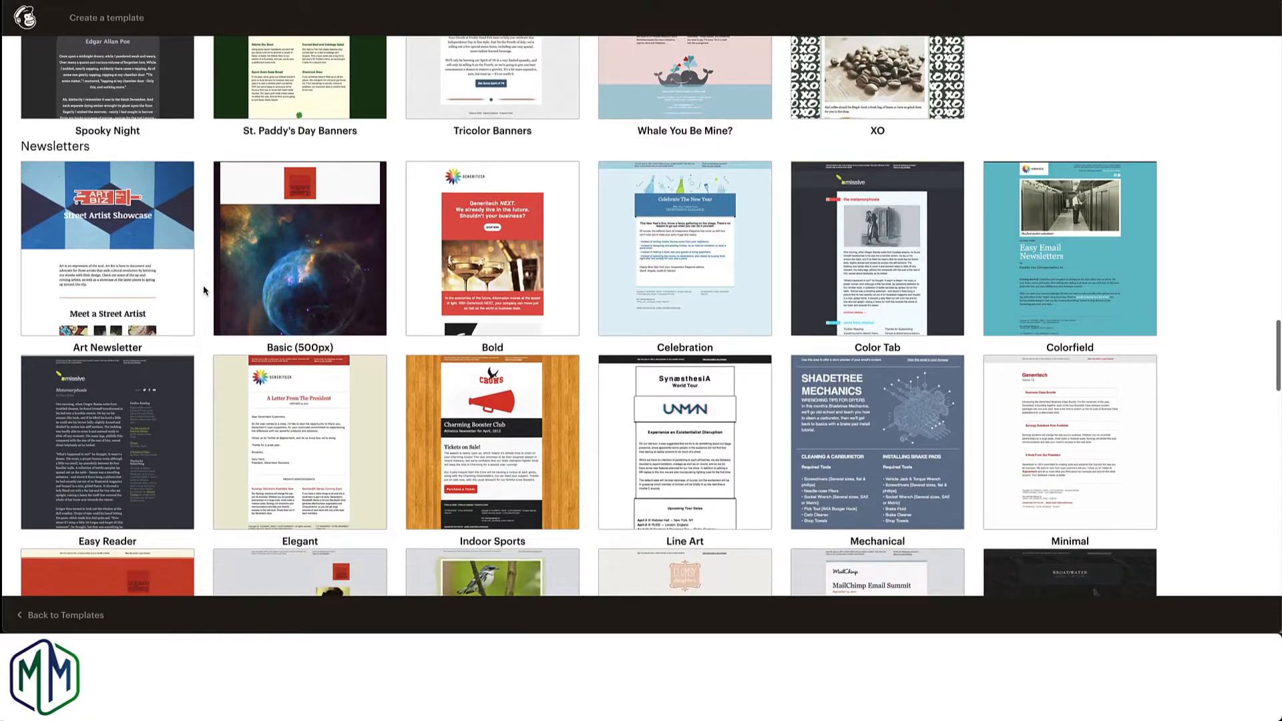
scroll(205, 292, down, 2)
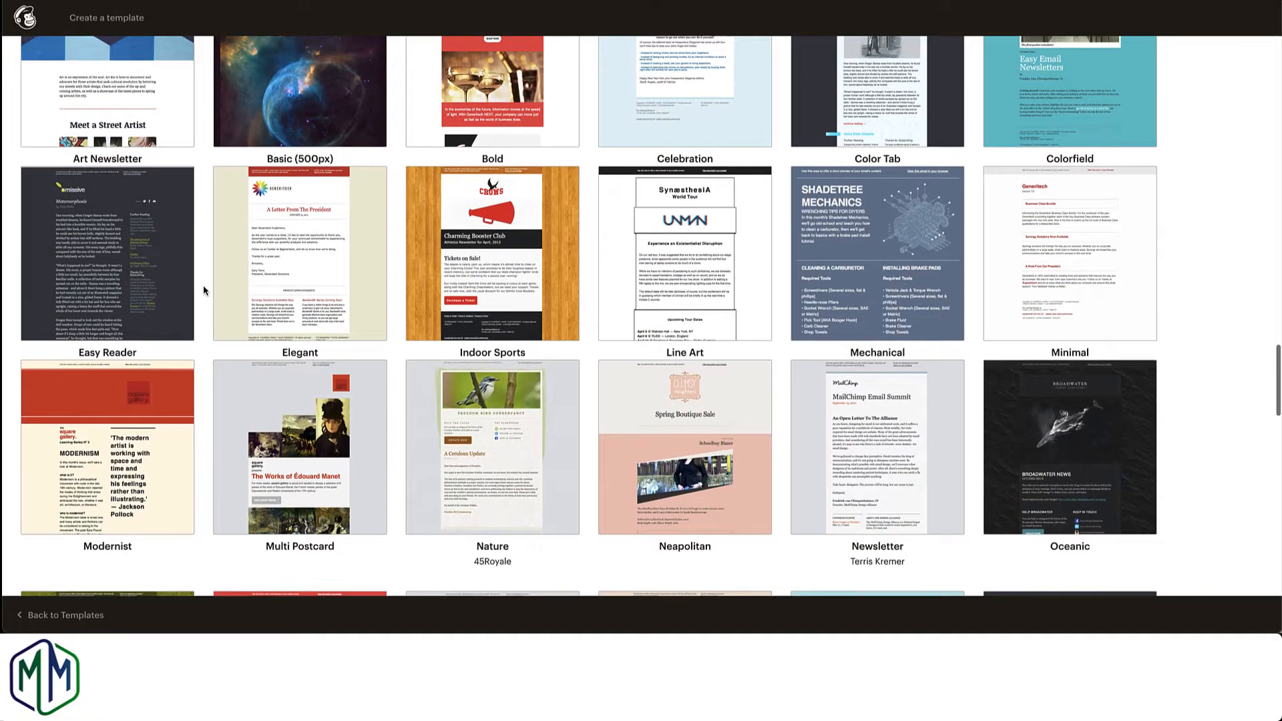
scroll(205, 291, up, 20)
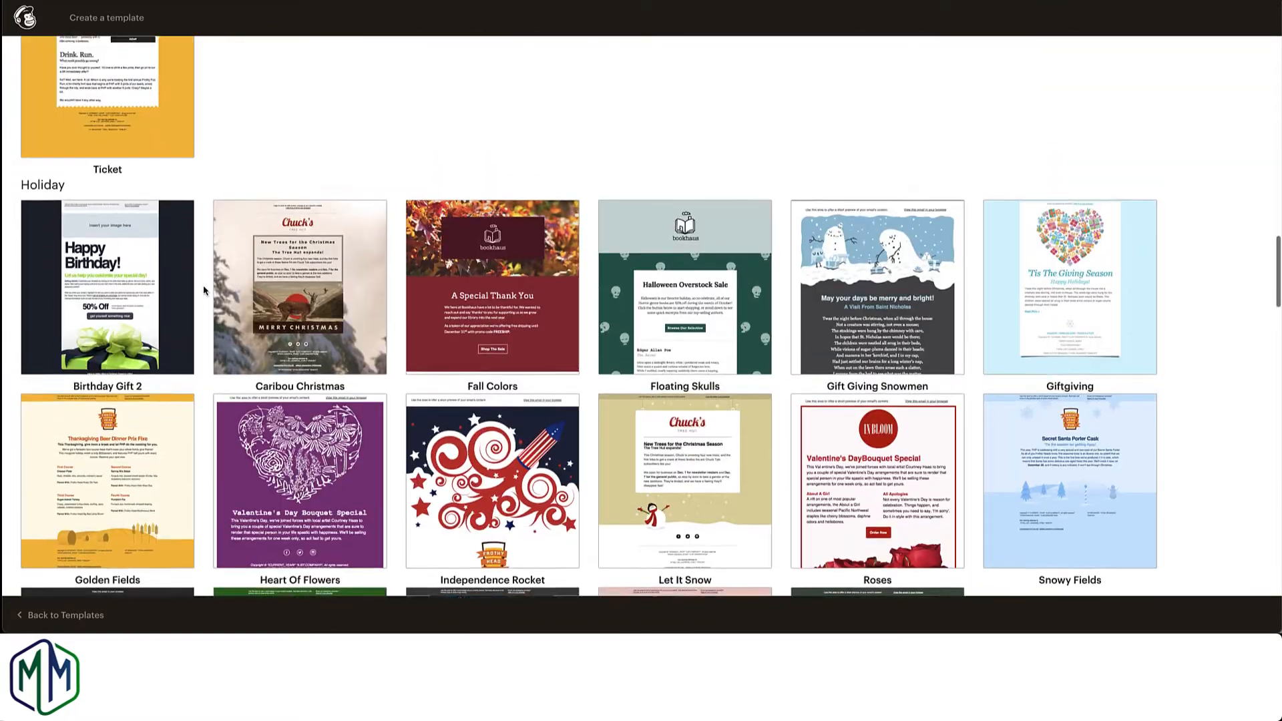
scroll(204, 291, up, 3)
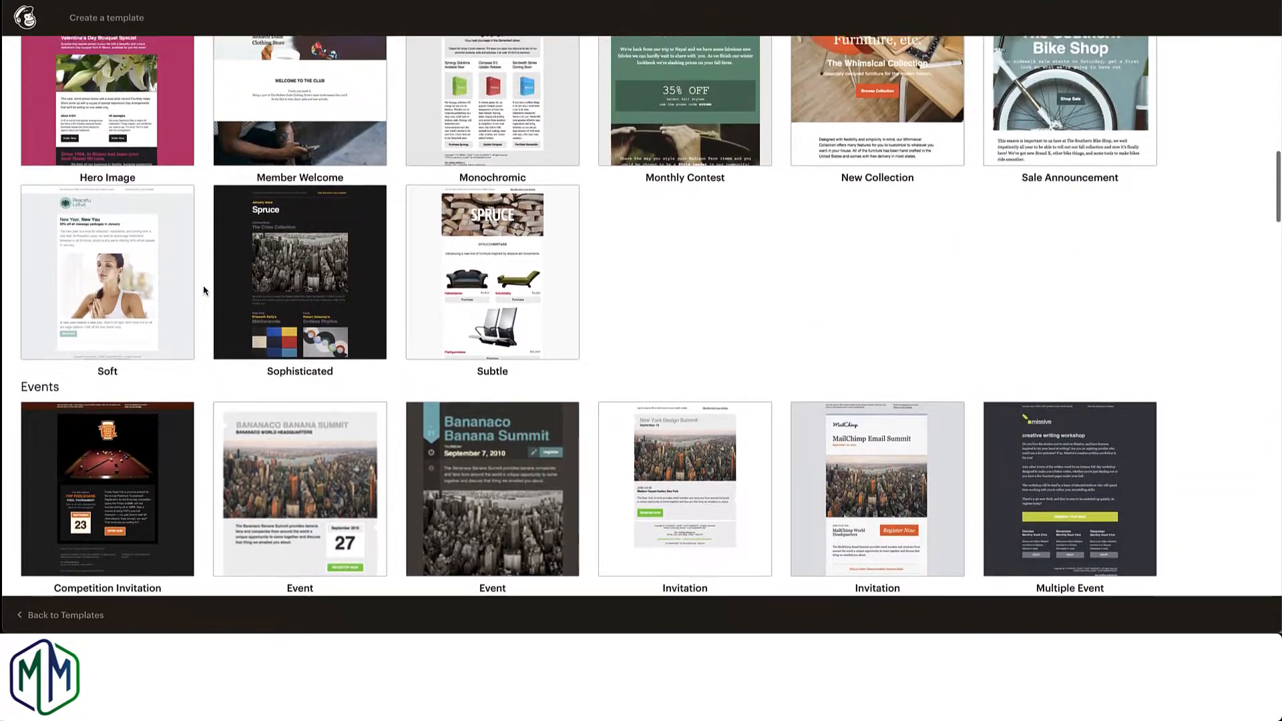
Step: Preview the Sophisticated theme from the E-commerce group and choose it as the template's starting point
mouse_move(374, 231)
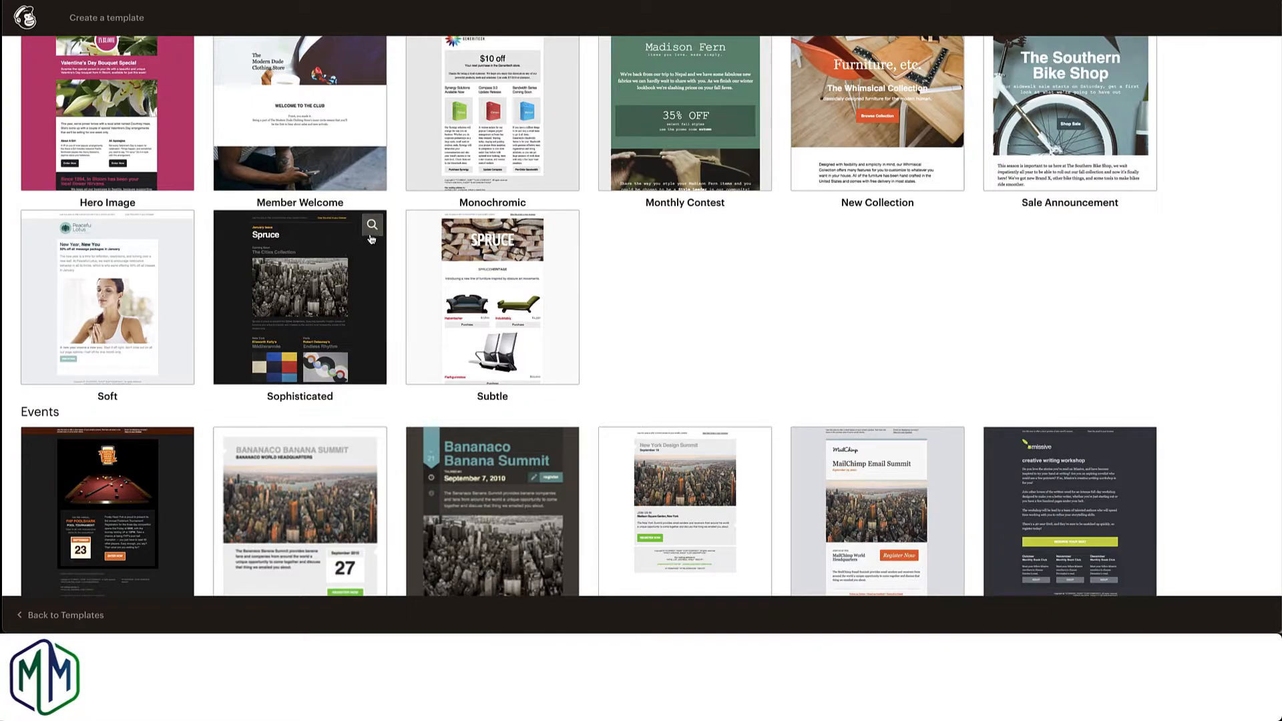
click(373, 227)
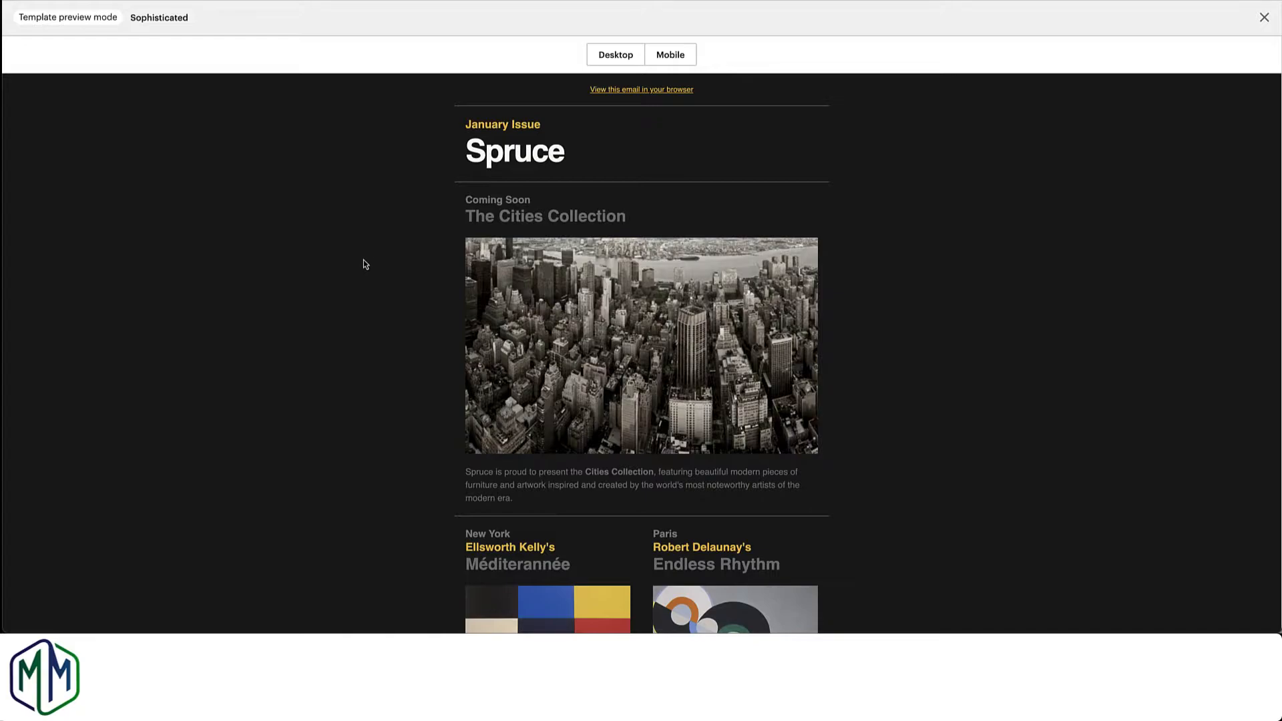
scroll(501, 309, down, 4)
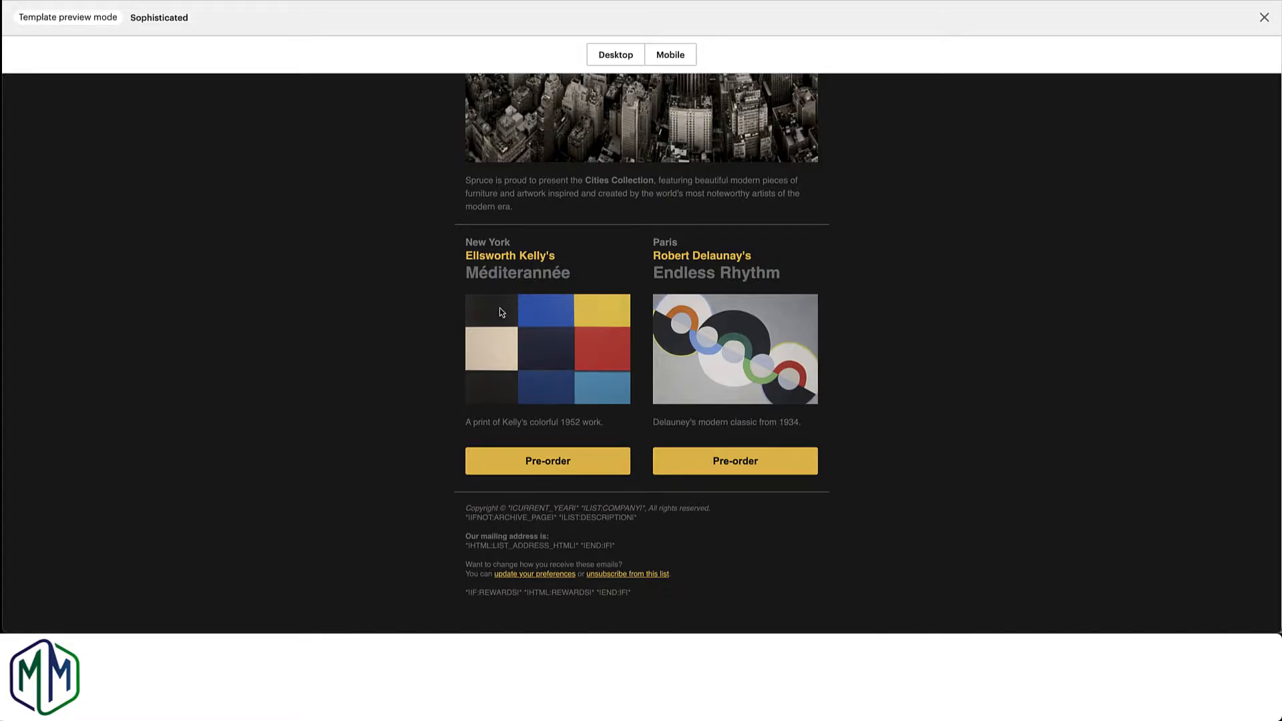
scroll(501, 312, up, 4)
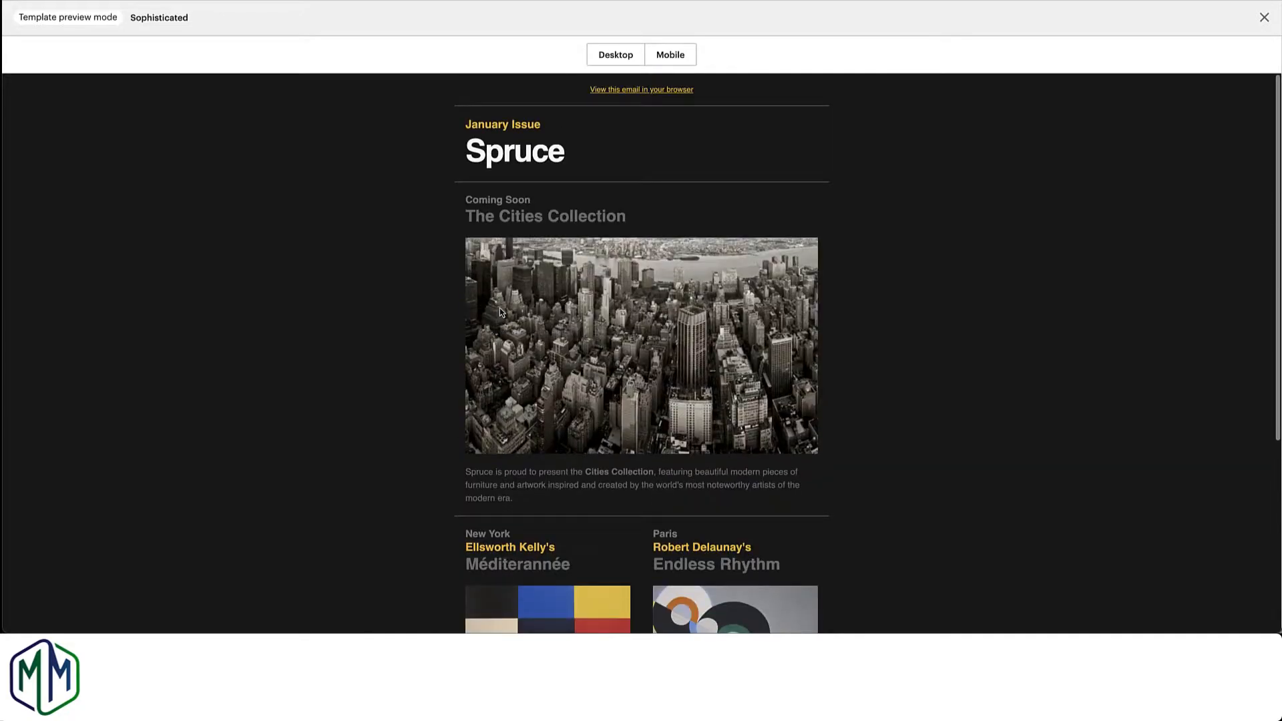
click(1262, 20)
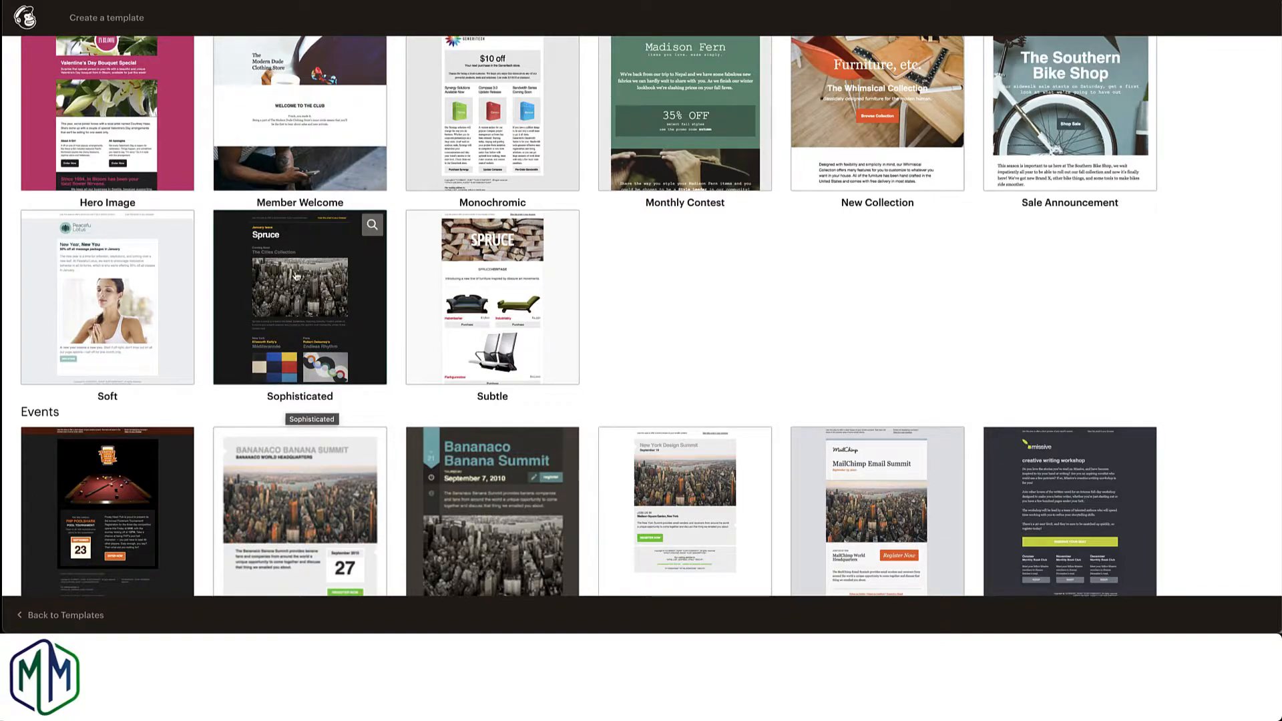
click(265, 243)
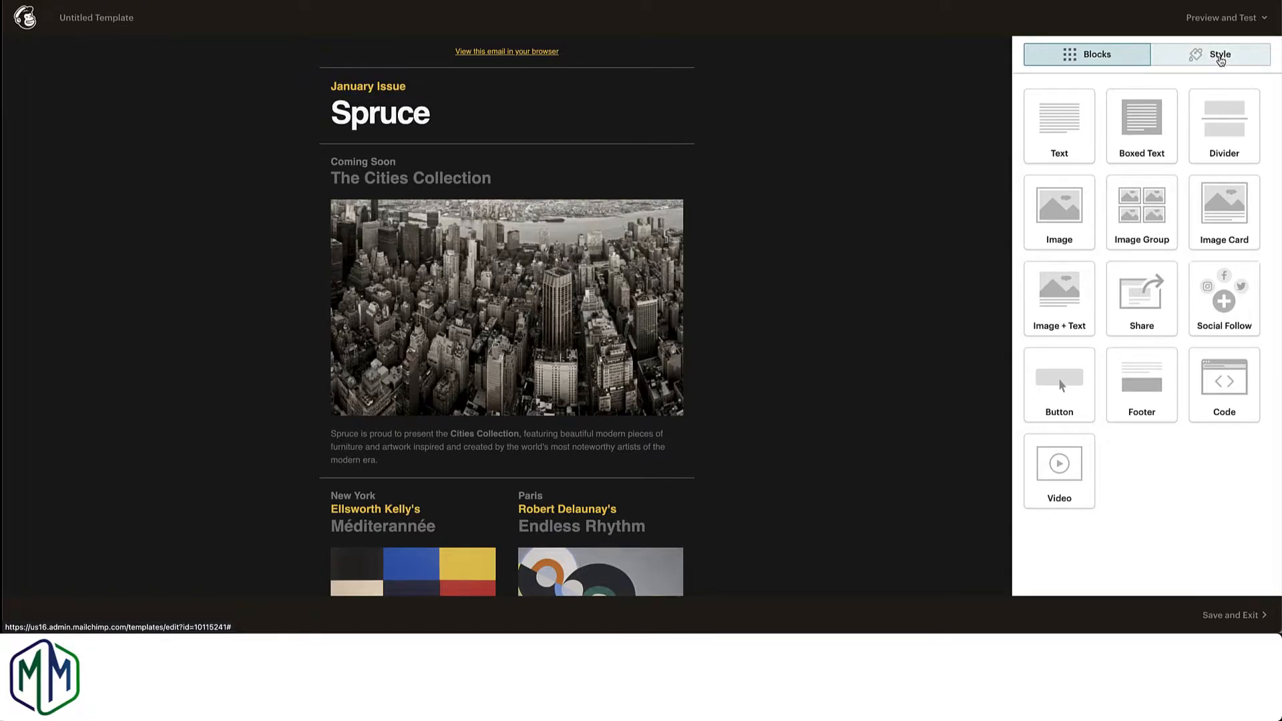
Step: Set the heading 1 font to Georgia in the template's page styles
click(1220, 59)
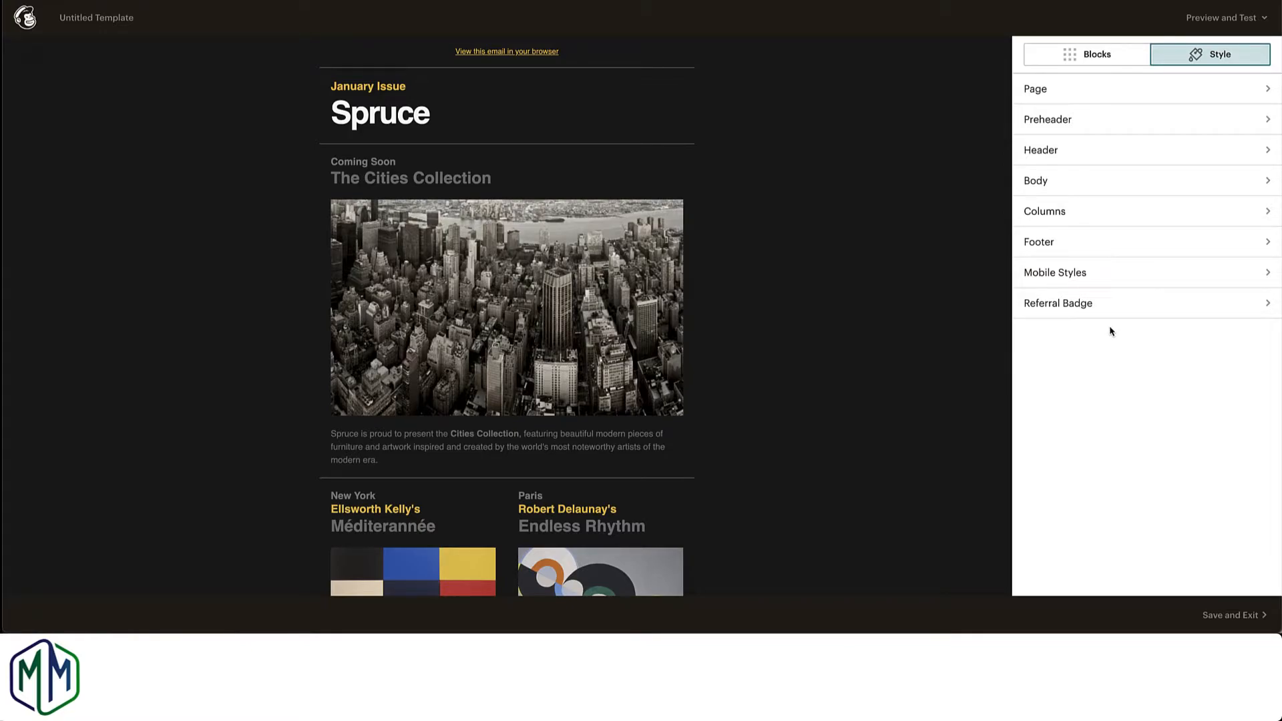
click(1264, 94)
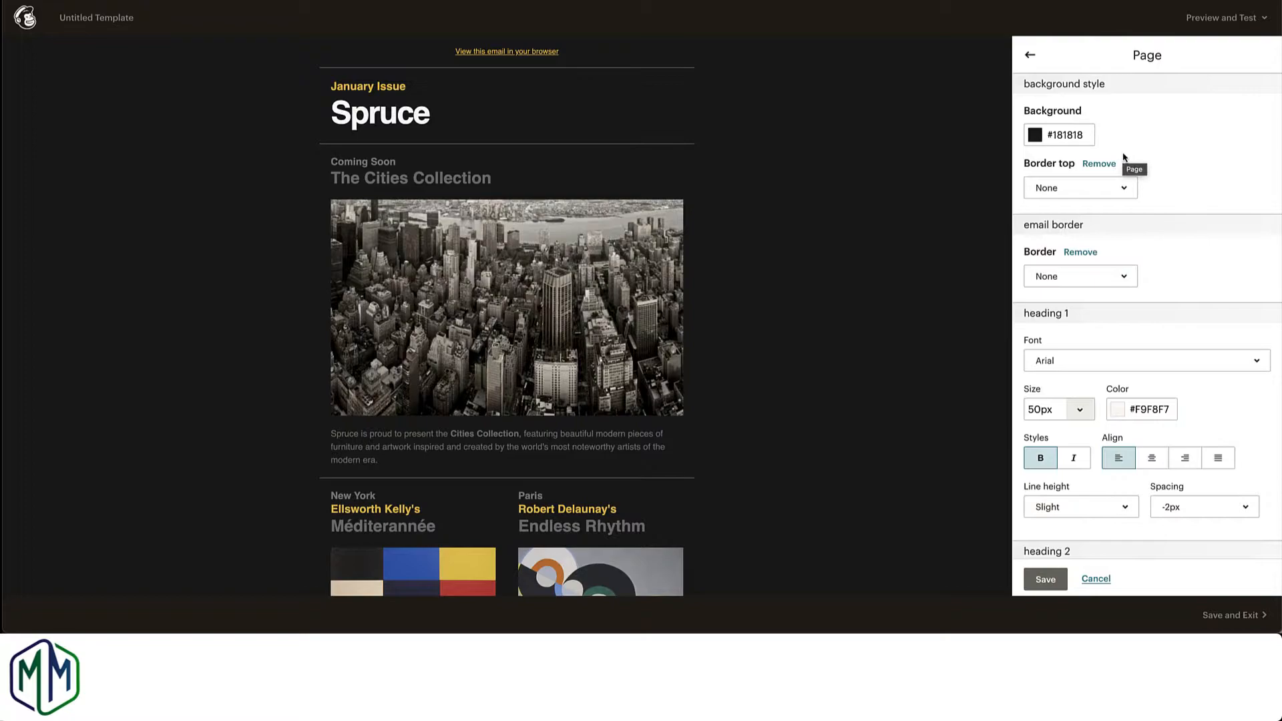
scroll(1140, 242, down, 2)
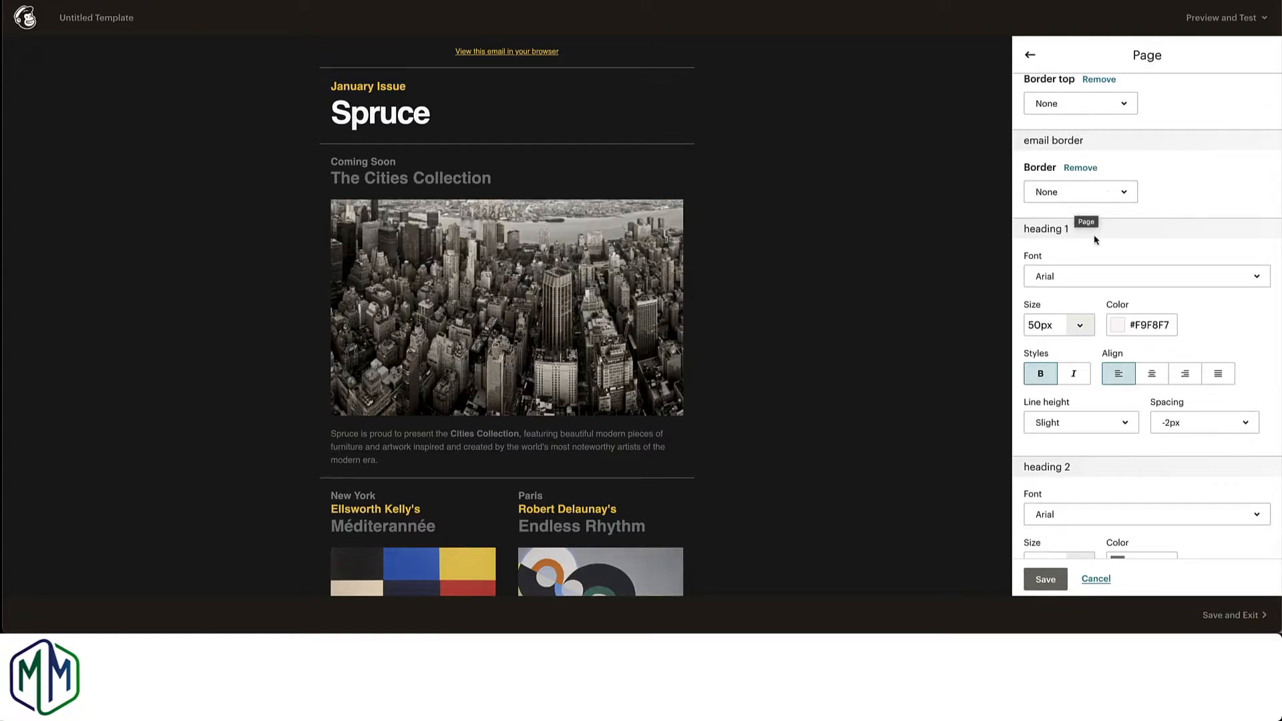
scroll(1094, 244, down, 2)
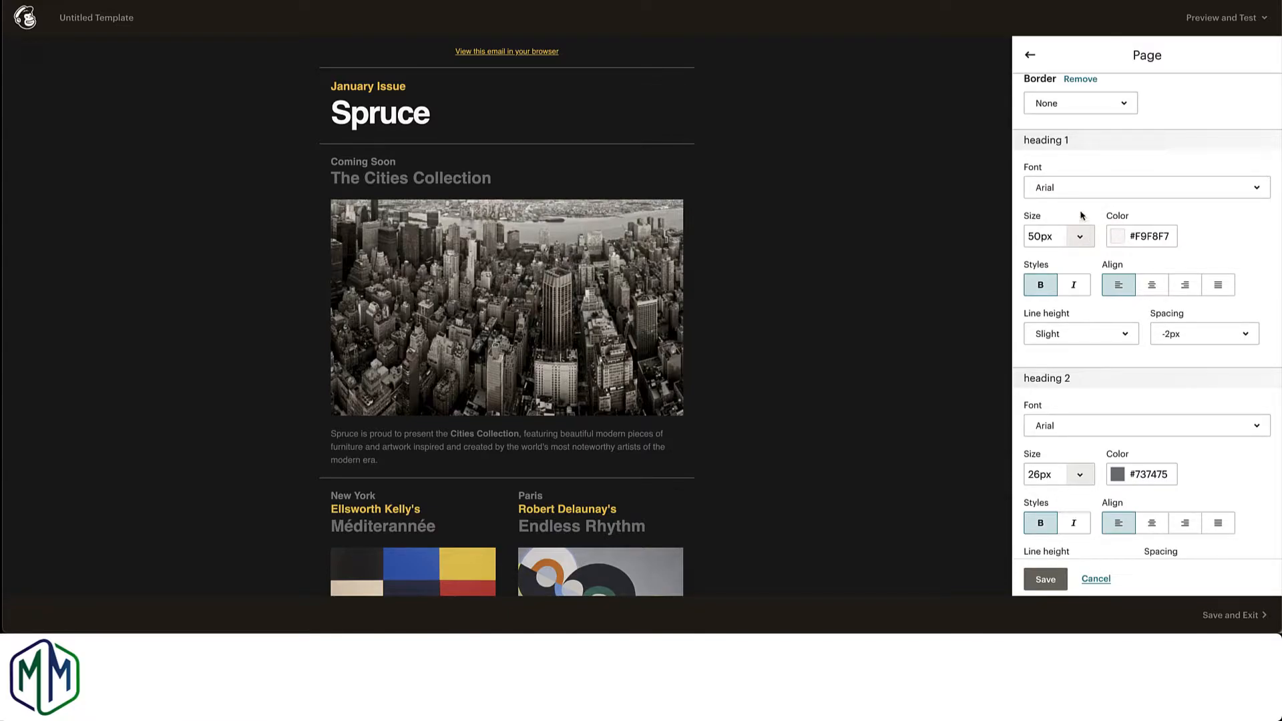
click(1086, 195)
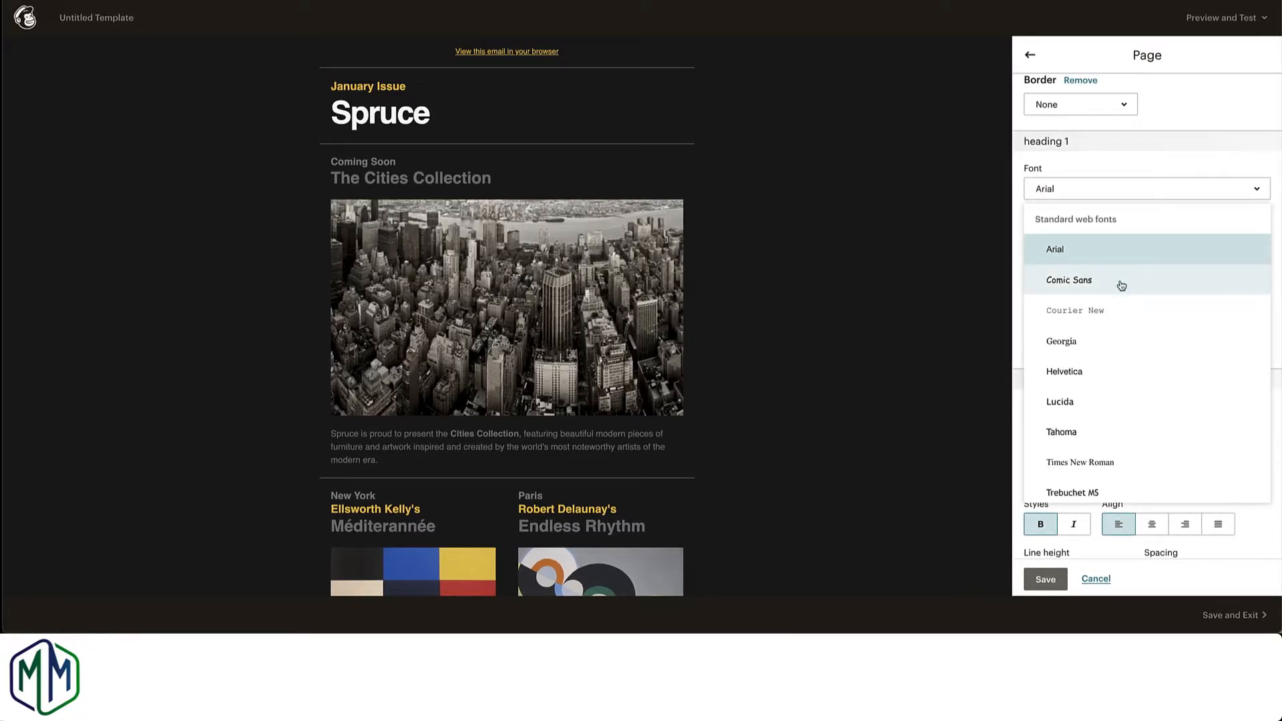
scroll(1121, 285, down, 1)
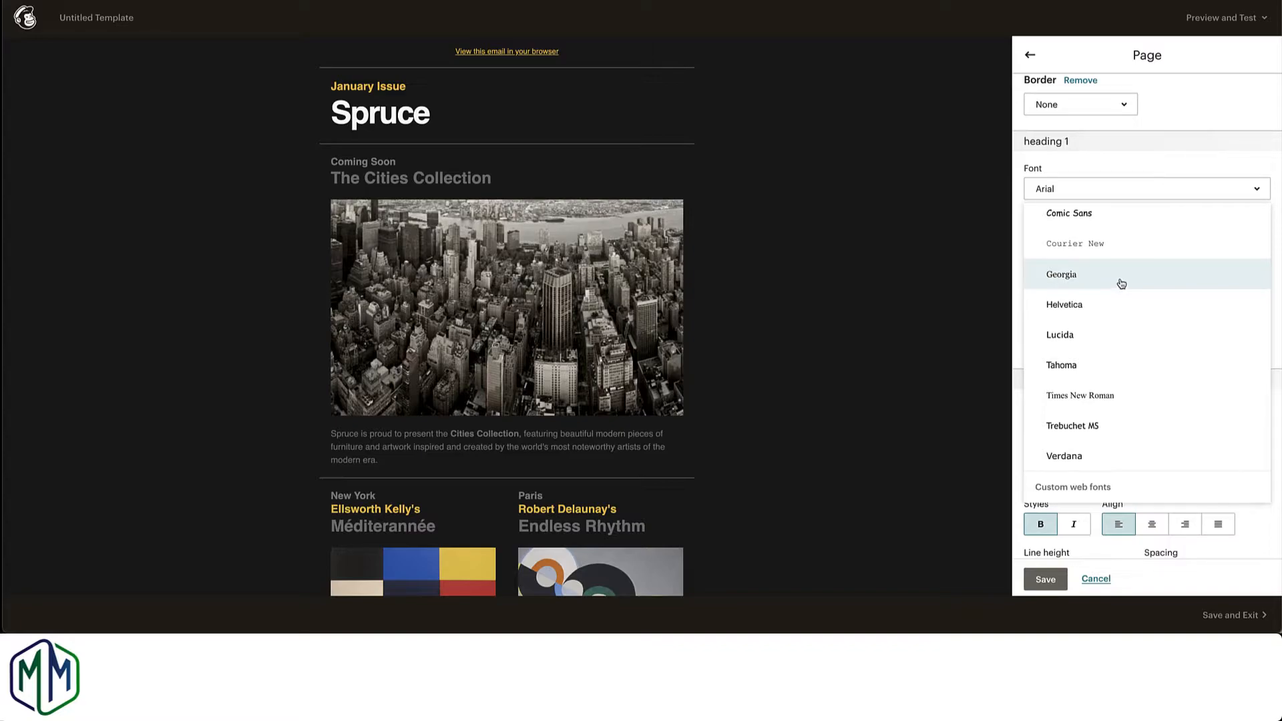
scroll(1115, 304, down, 2)
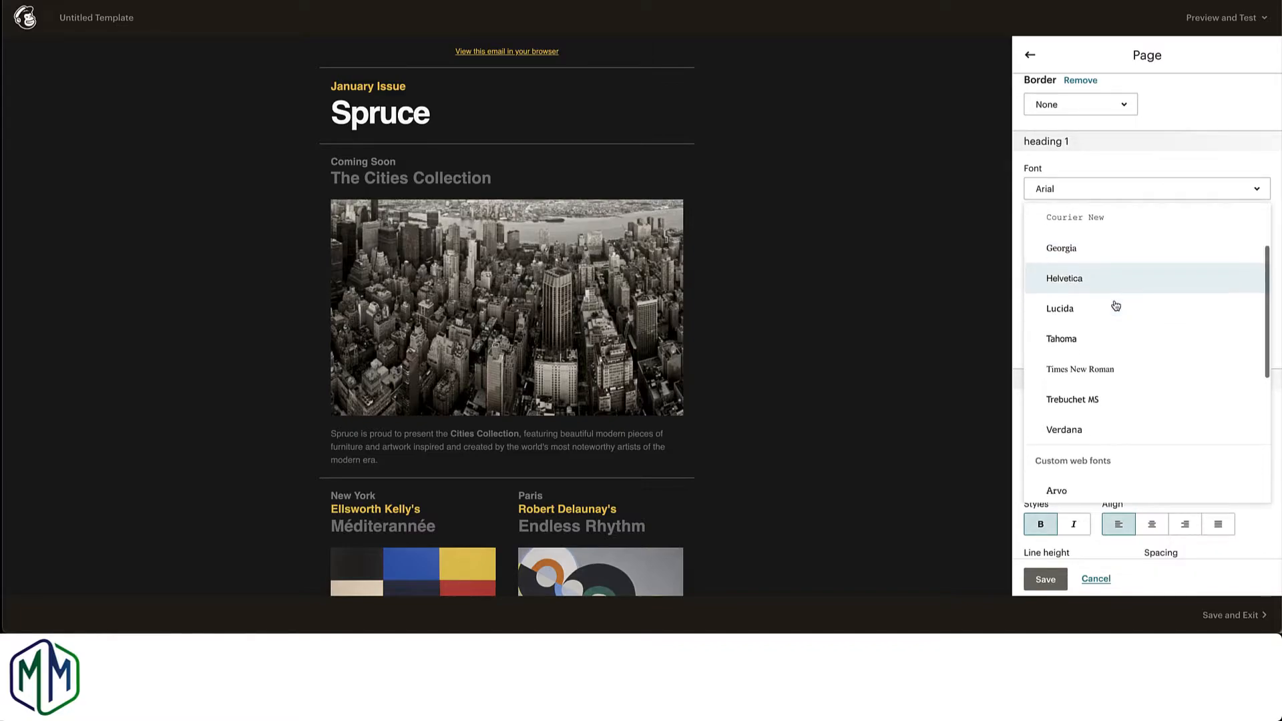
scroll(1115, 305, up, 3)
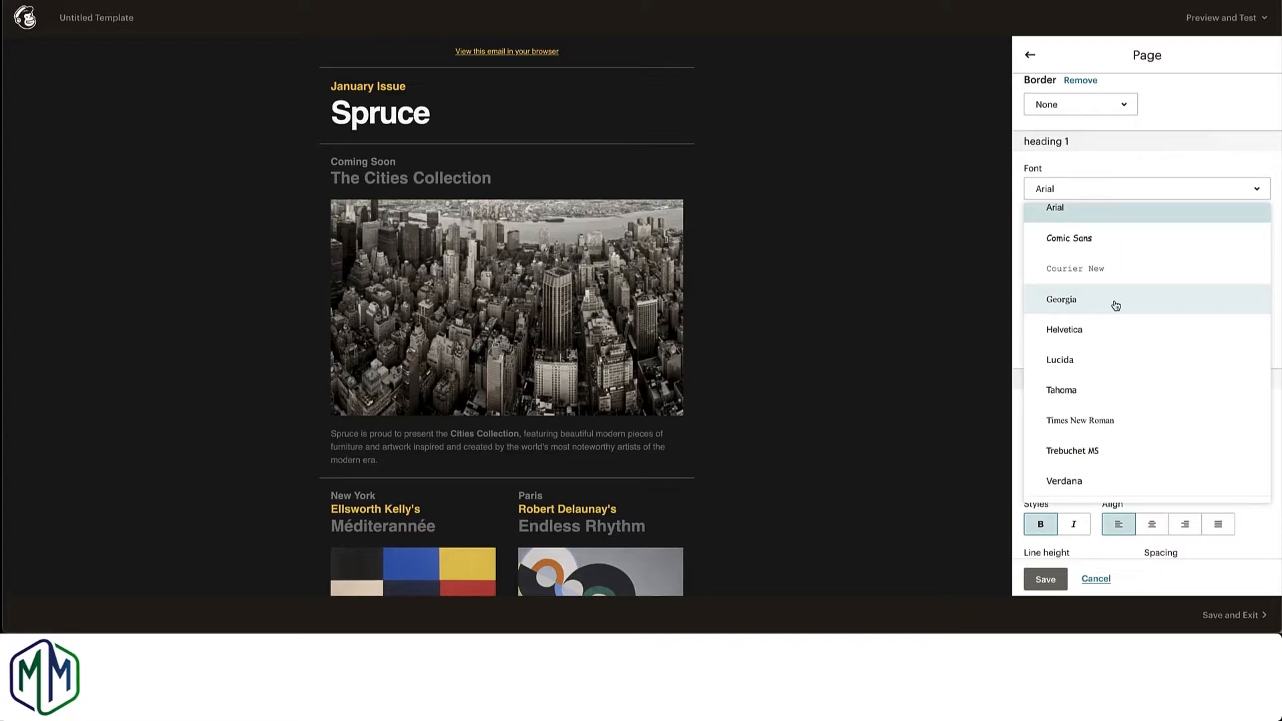
click(1063, 300)
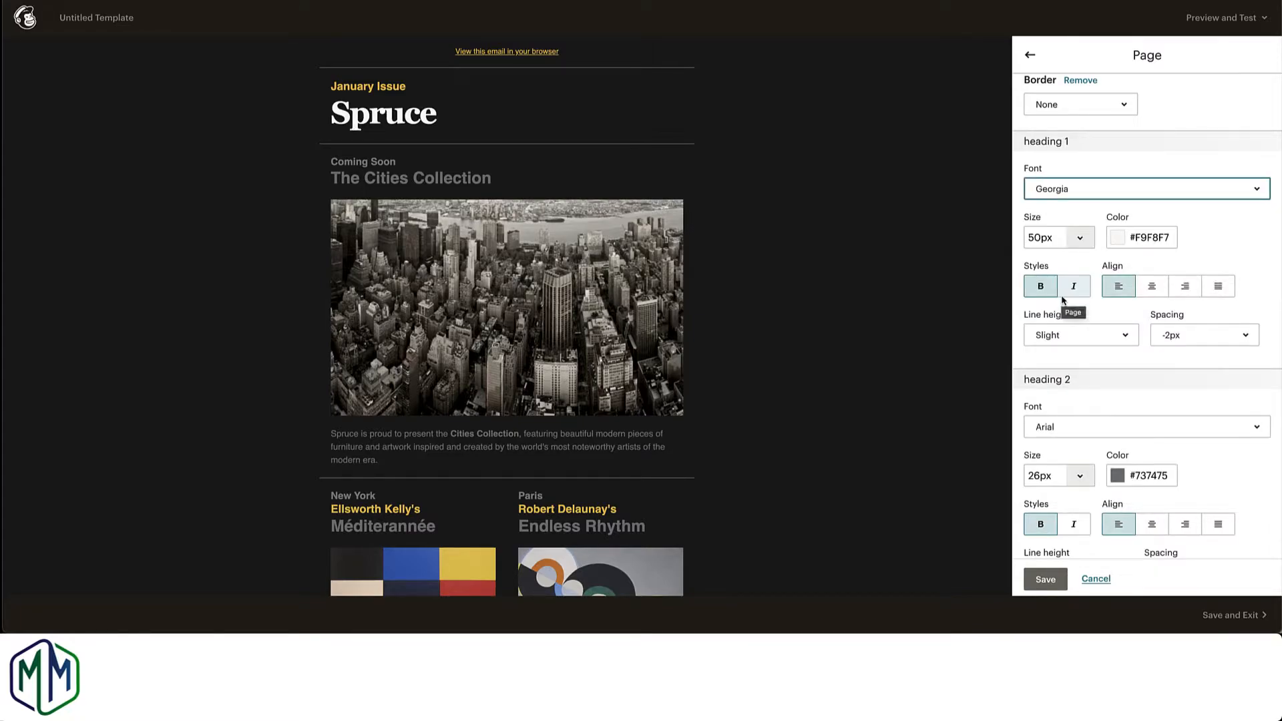
mouse_move(425, 127)
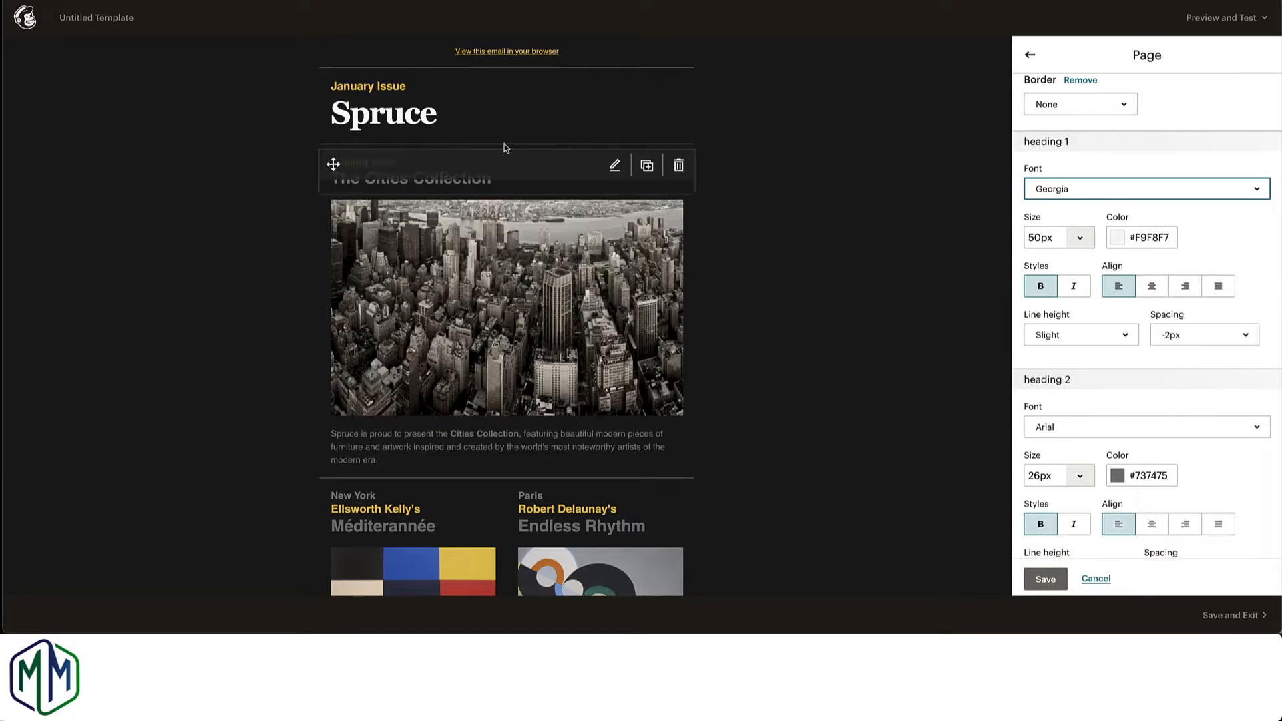
Step: Change the heading 2 font to Georgia in the page styles
scroll(1208, 253, down, 1)
scroll(1209, 254, down, 3)
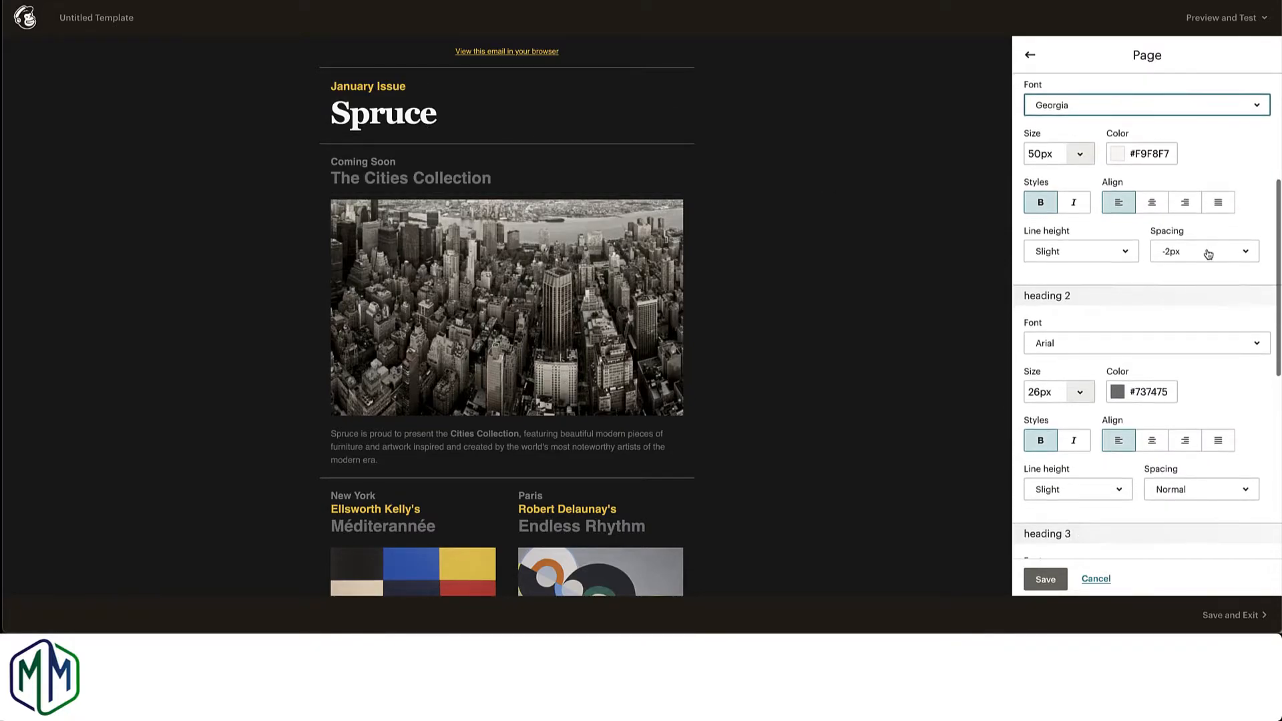
click(1131, 283)
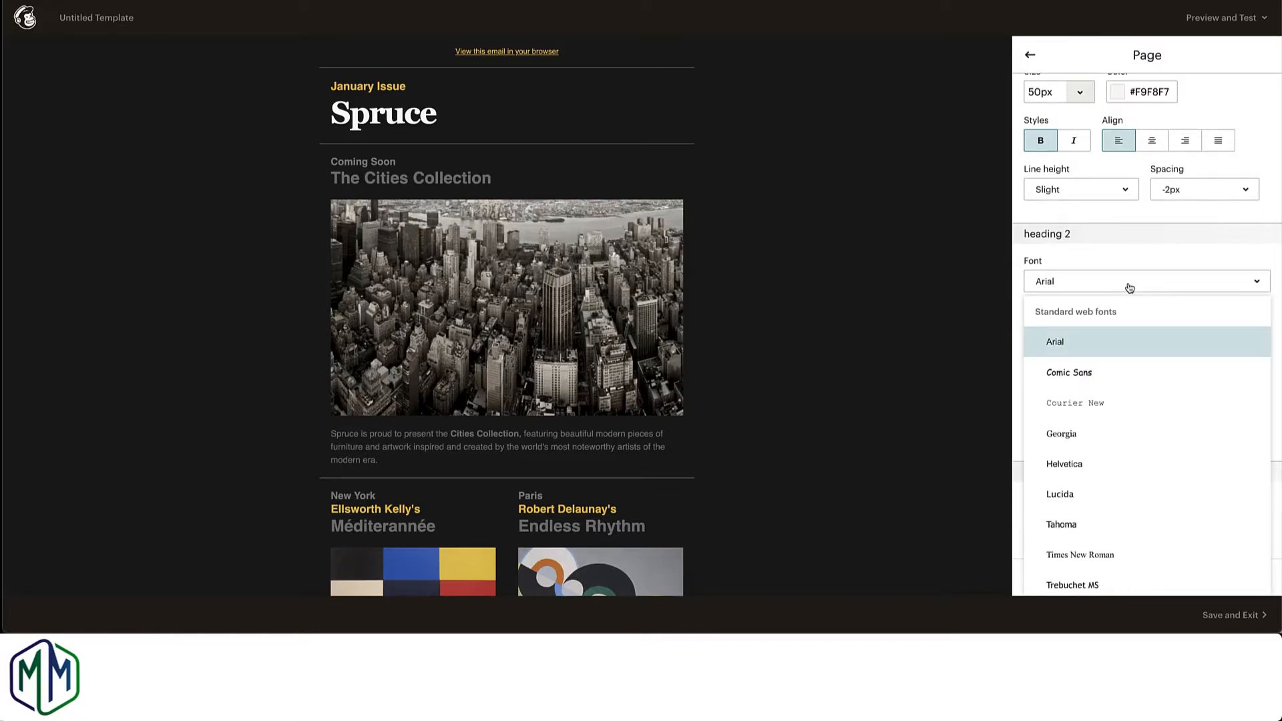
click(1064, 432)
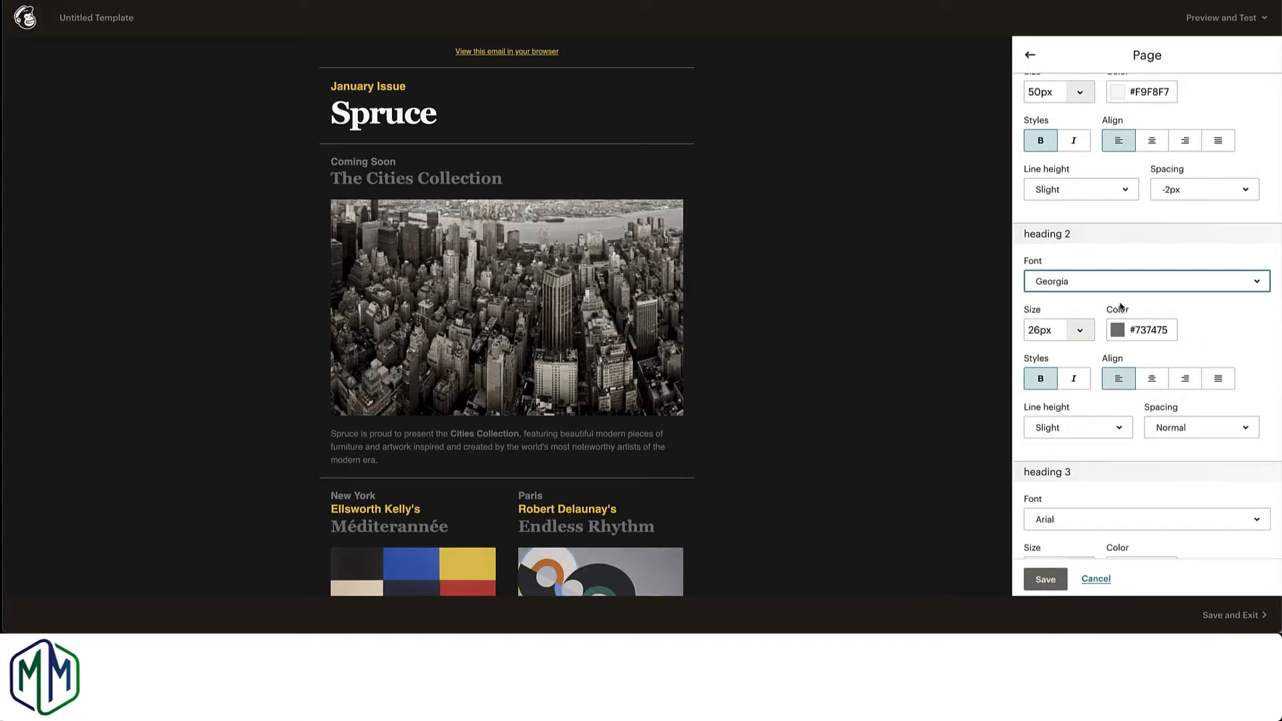
Step: Set the heading 3 and heading 4 fonts to Georgia in the page styles
scroll(1120, 309, down, 3)
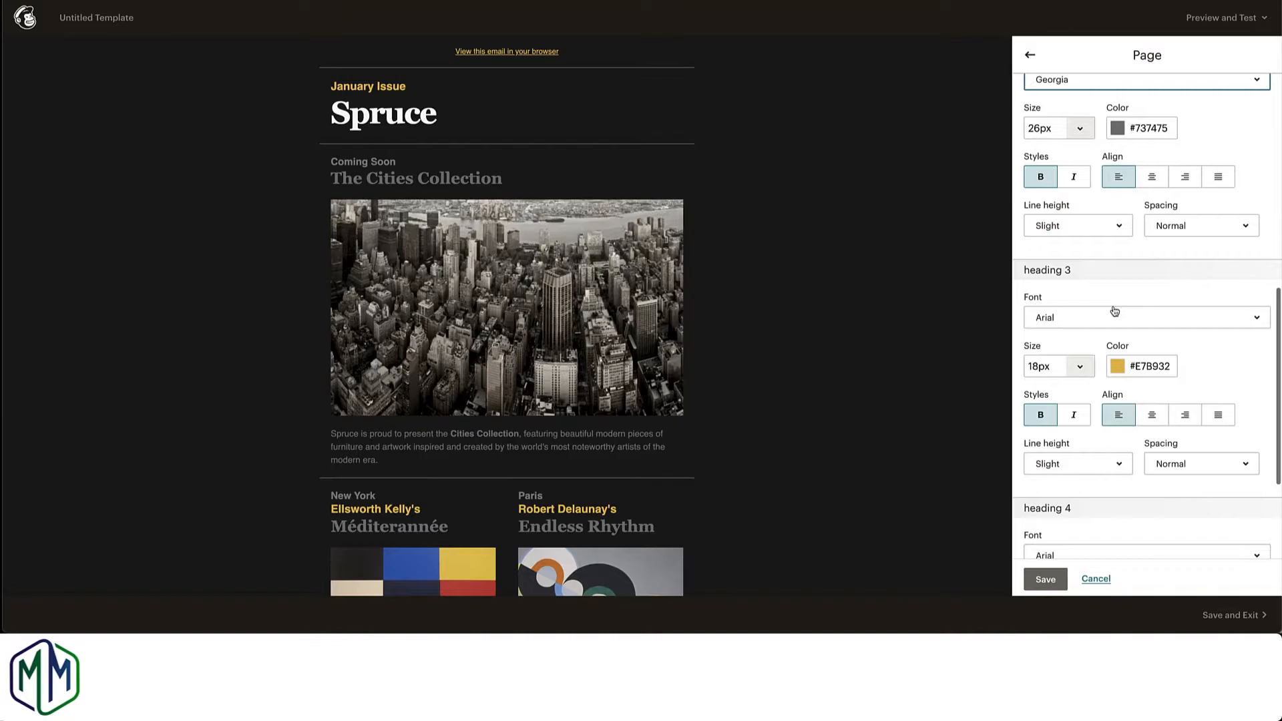
click(1111, 314)
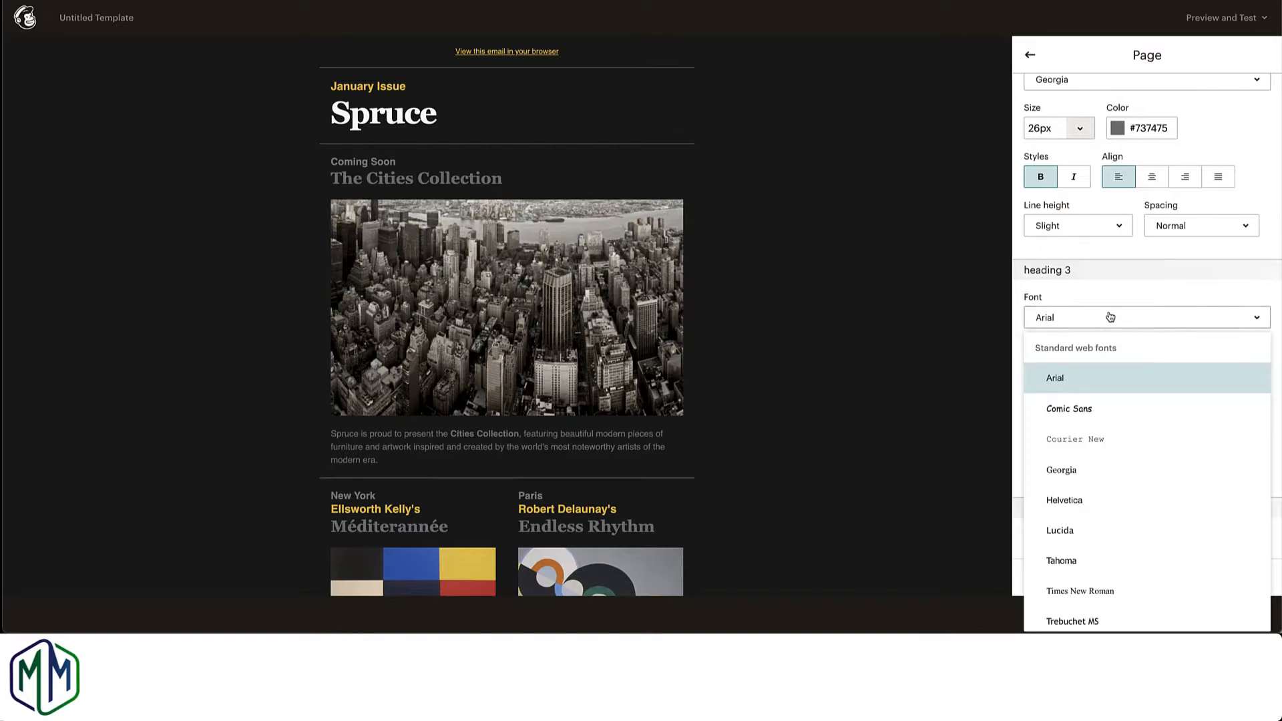
click(1061, 470)
scroll(1093, 422, down, 2)
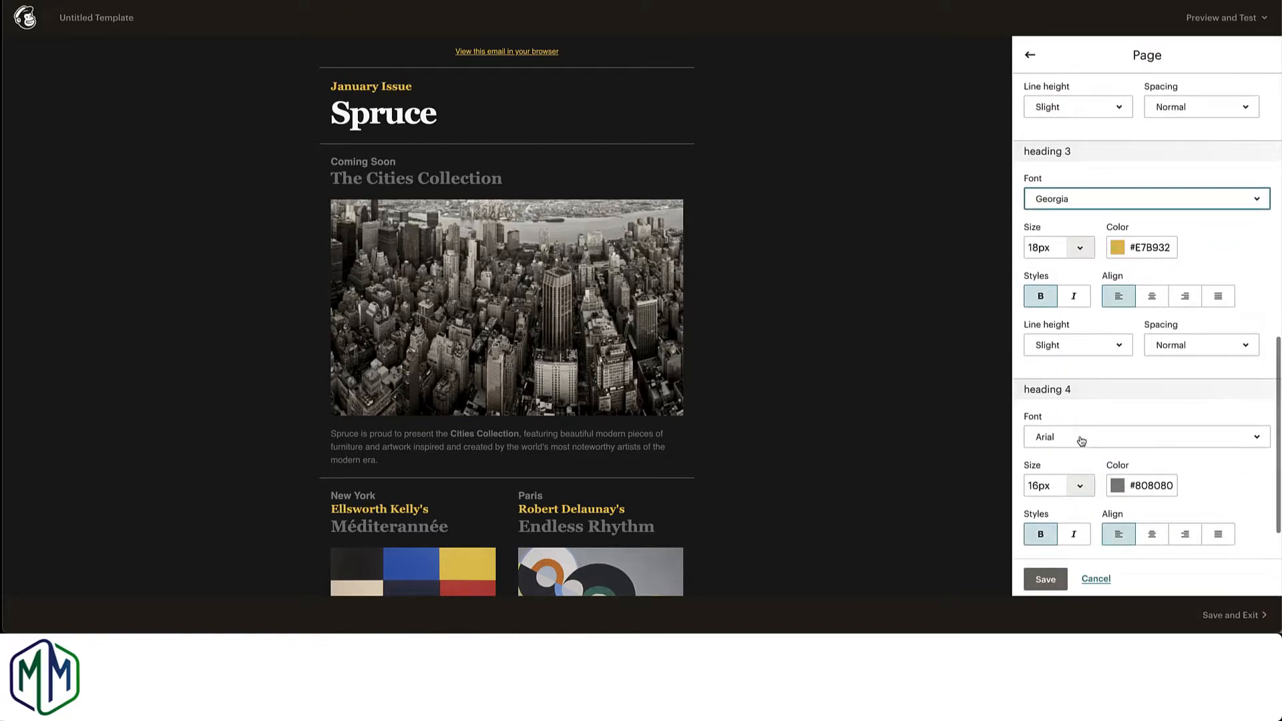
click(1082, 437)
click(1074, 265)
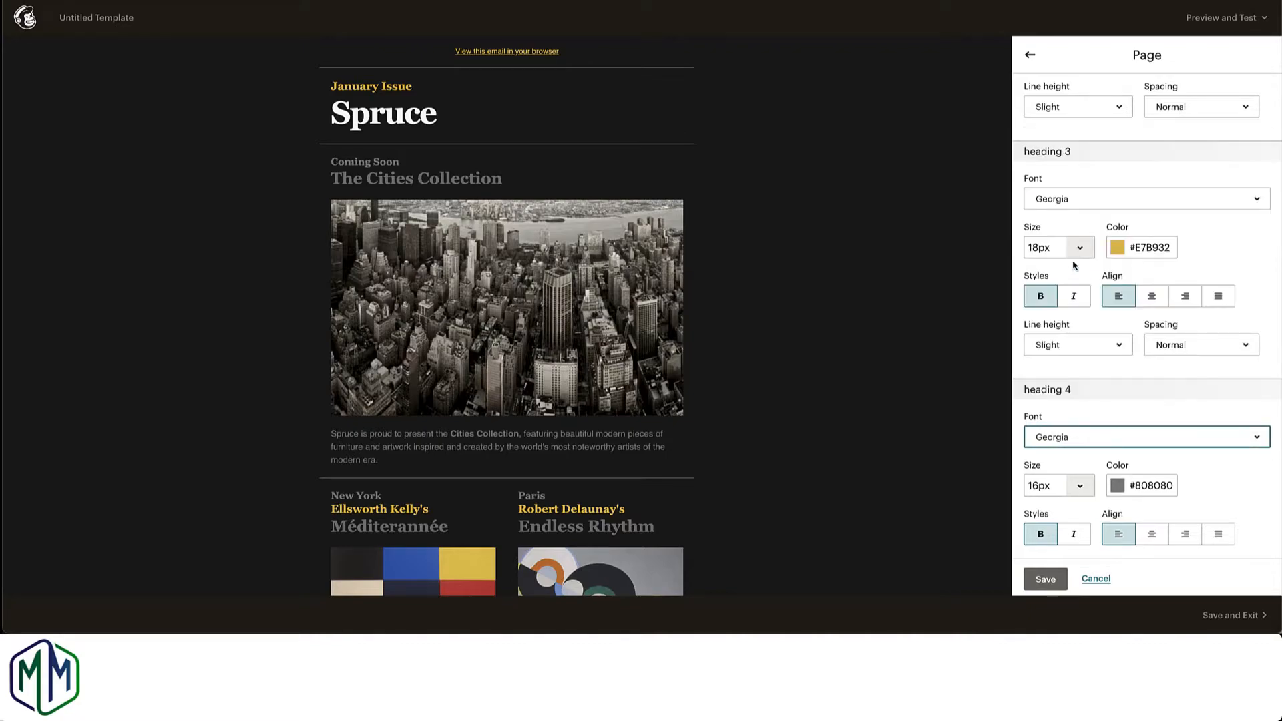
Step: Change the heading 3 colour to #008c24 and save the page styles
scroll(888, 382, down, 5)
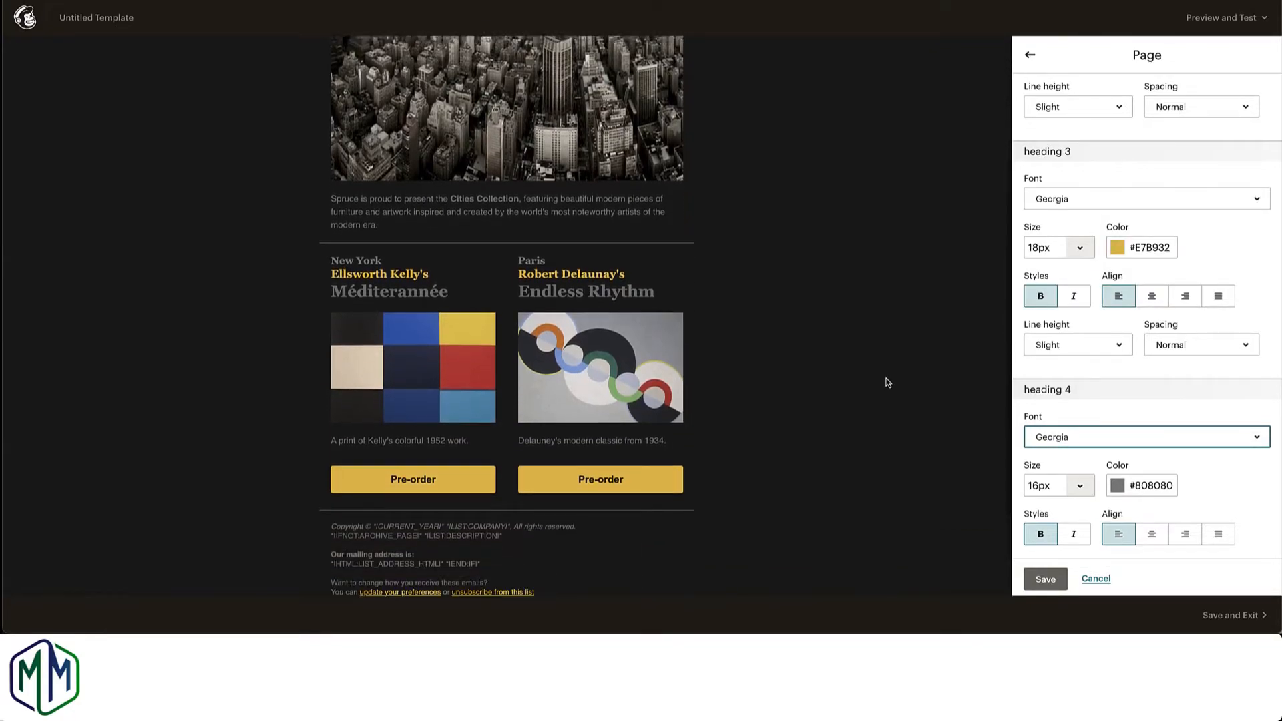
scroll(1071, 398, down, 1)
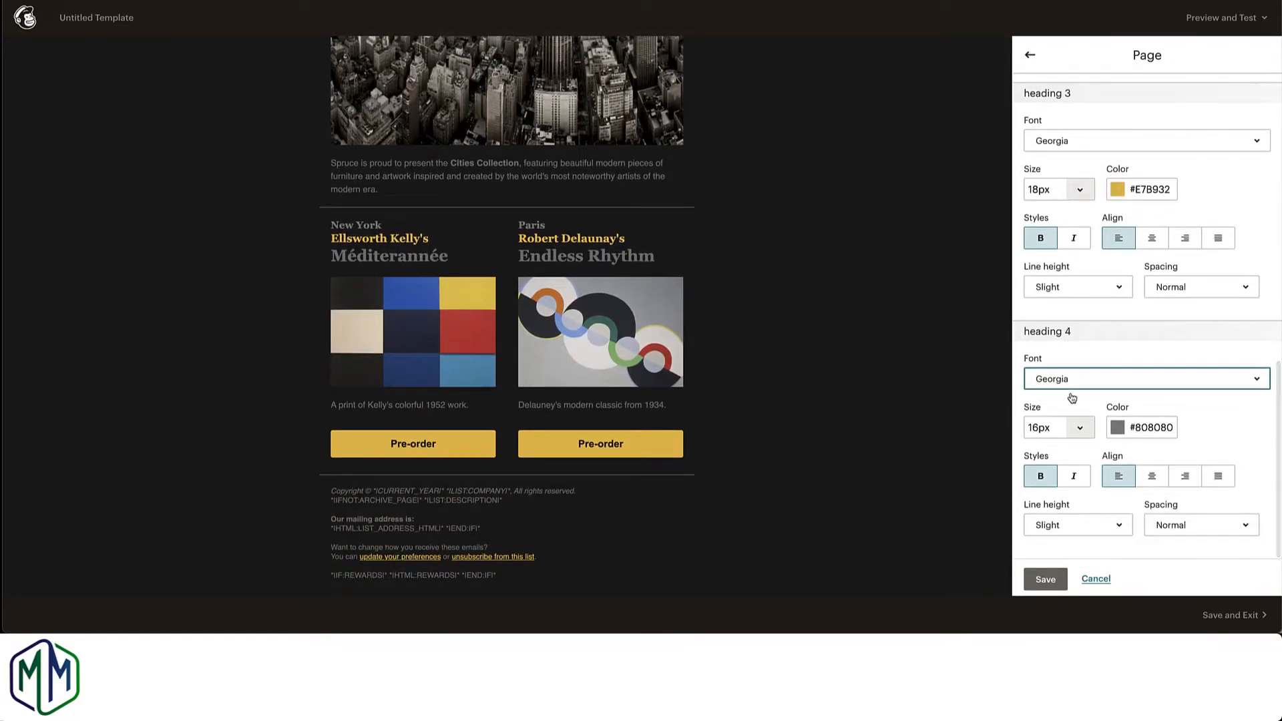
scroll(1073, 399, up, 1)
scroll(1071, 398, up, 10)
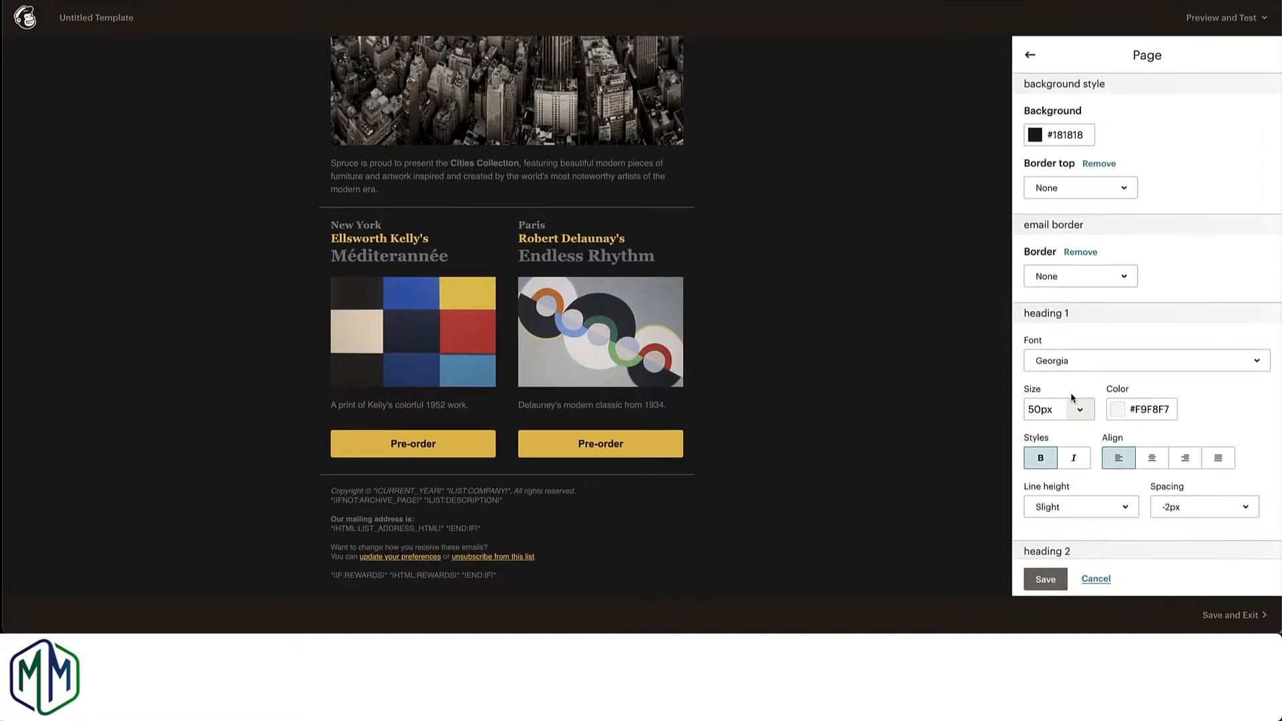
scroll(1072, 398, down, 10)
scroll(1071, 398, down, 2)
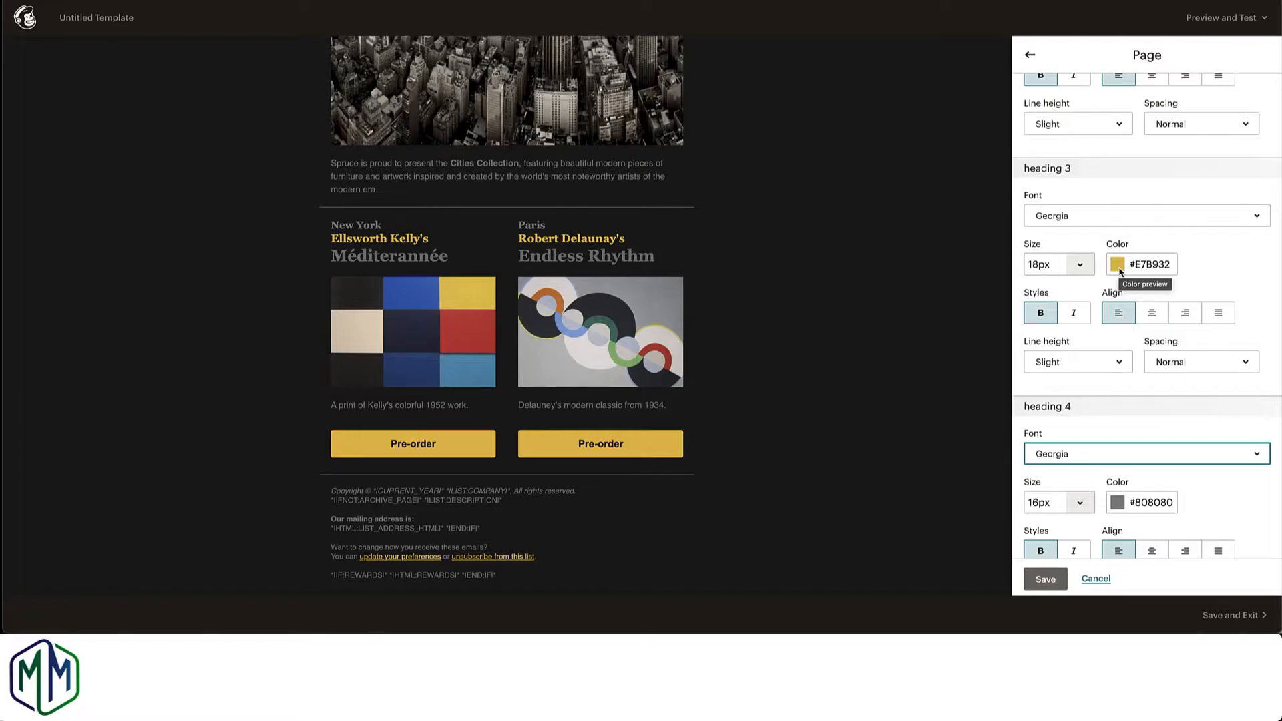
click(1118, 265)
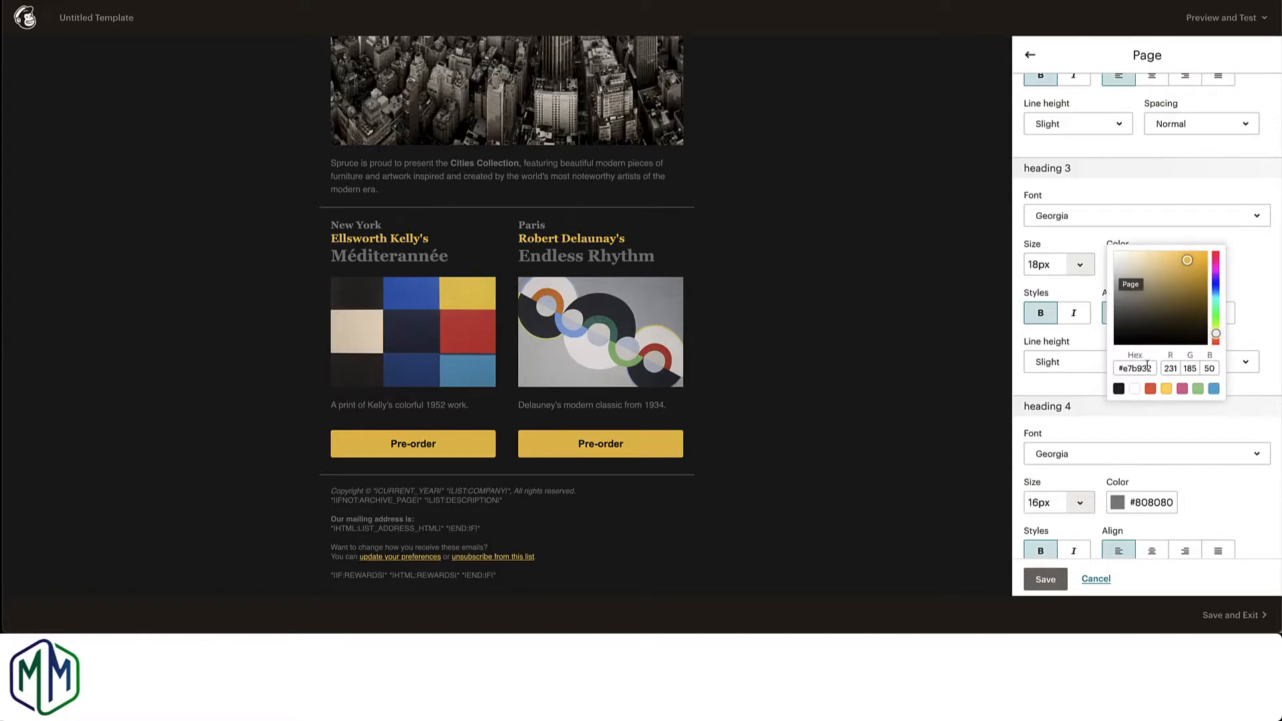
drag(1152, 368, 1125, 369)
text(008)
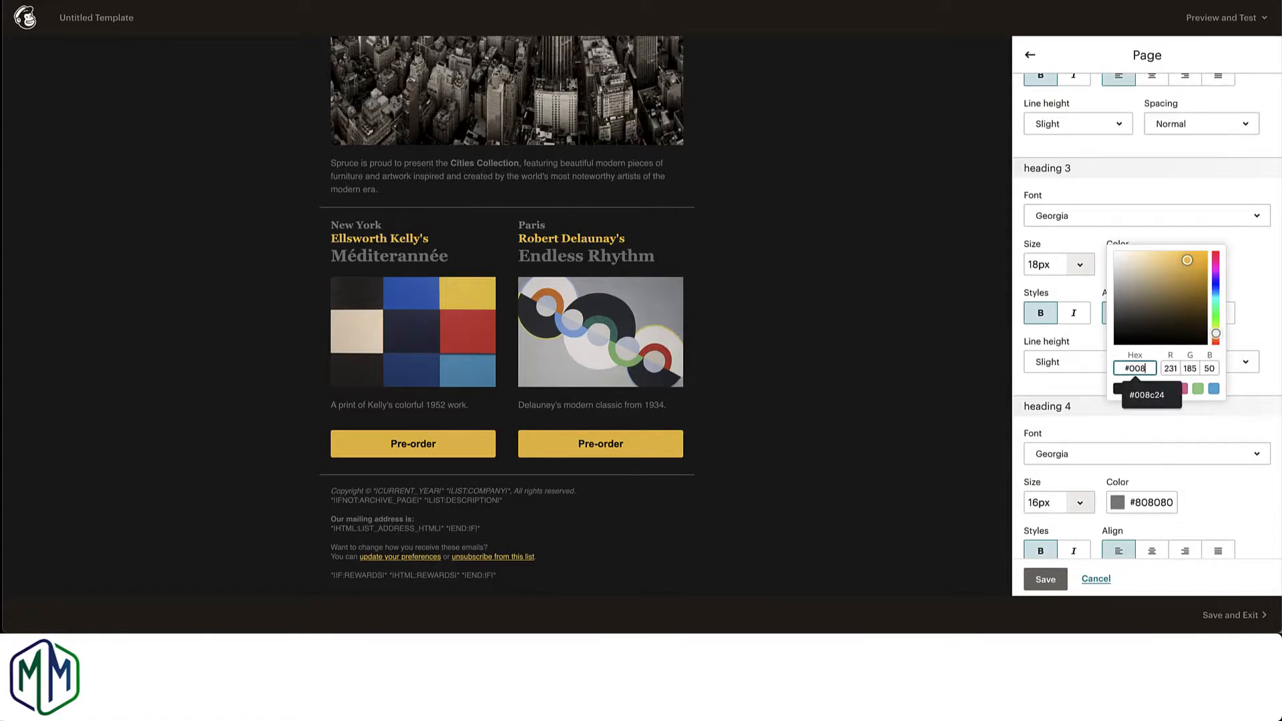
text(c24)
key(Return)
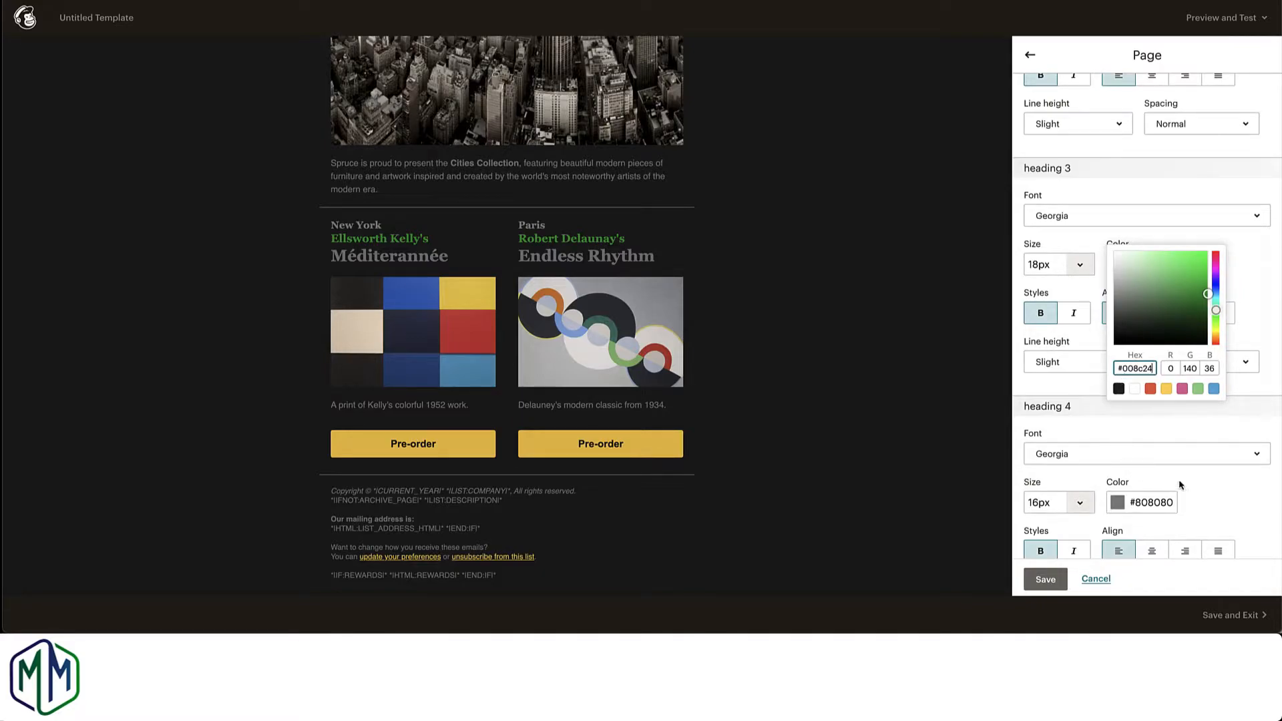
click(1272, 387)
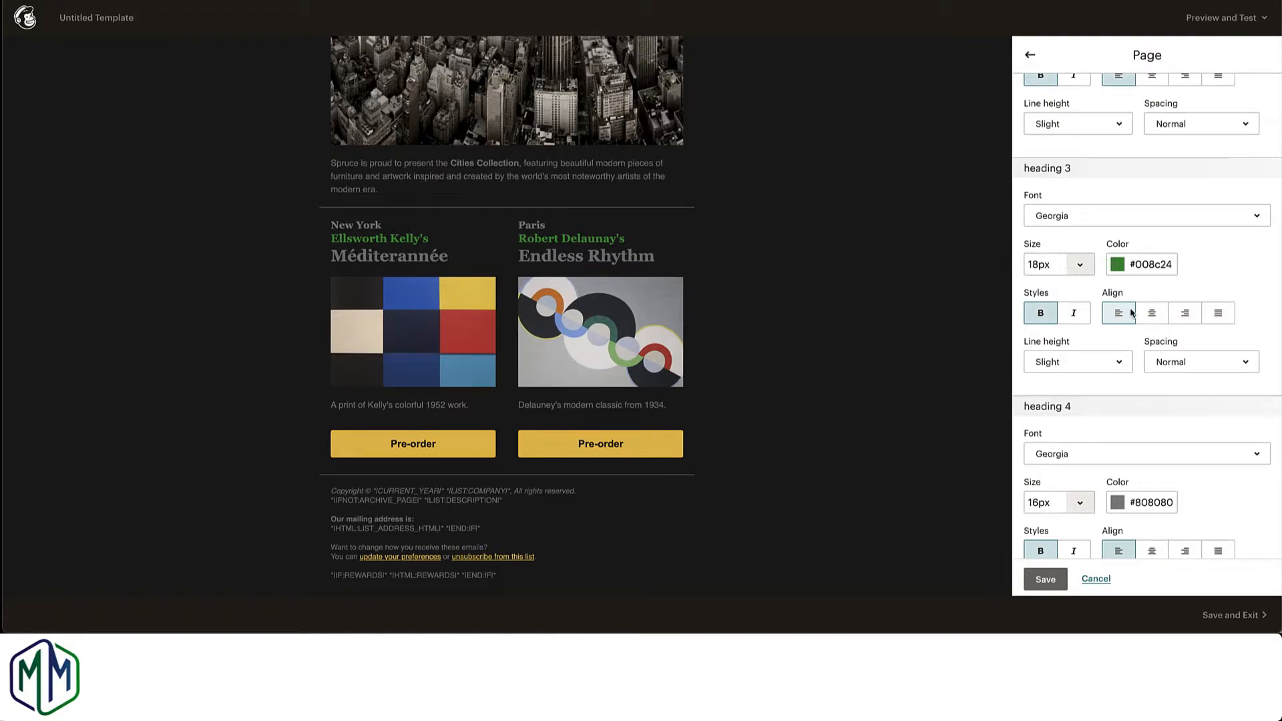
scroll(1133, 313, down, 1)
click(1046, 579)
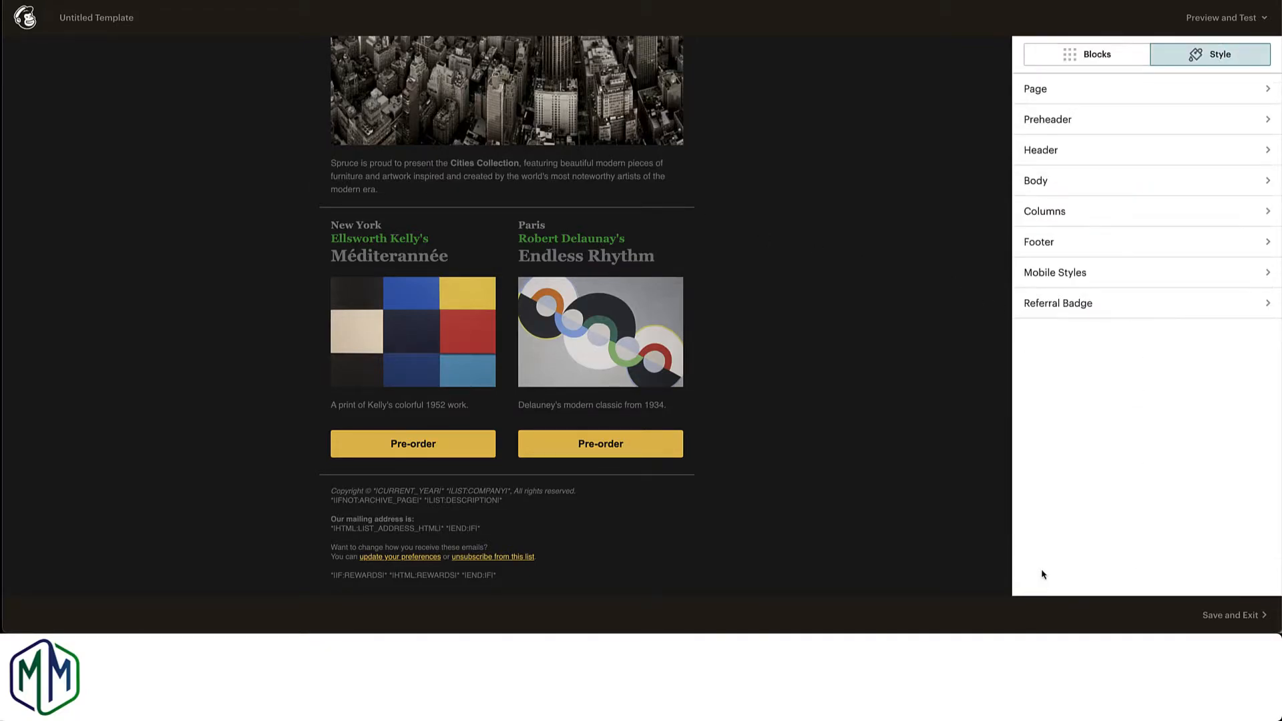
Step: Review the header's border, text and link styles, and save the header section
click(1262, 157)
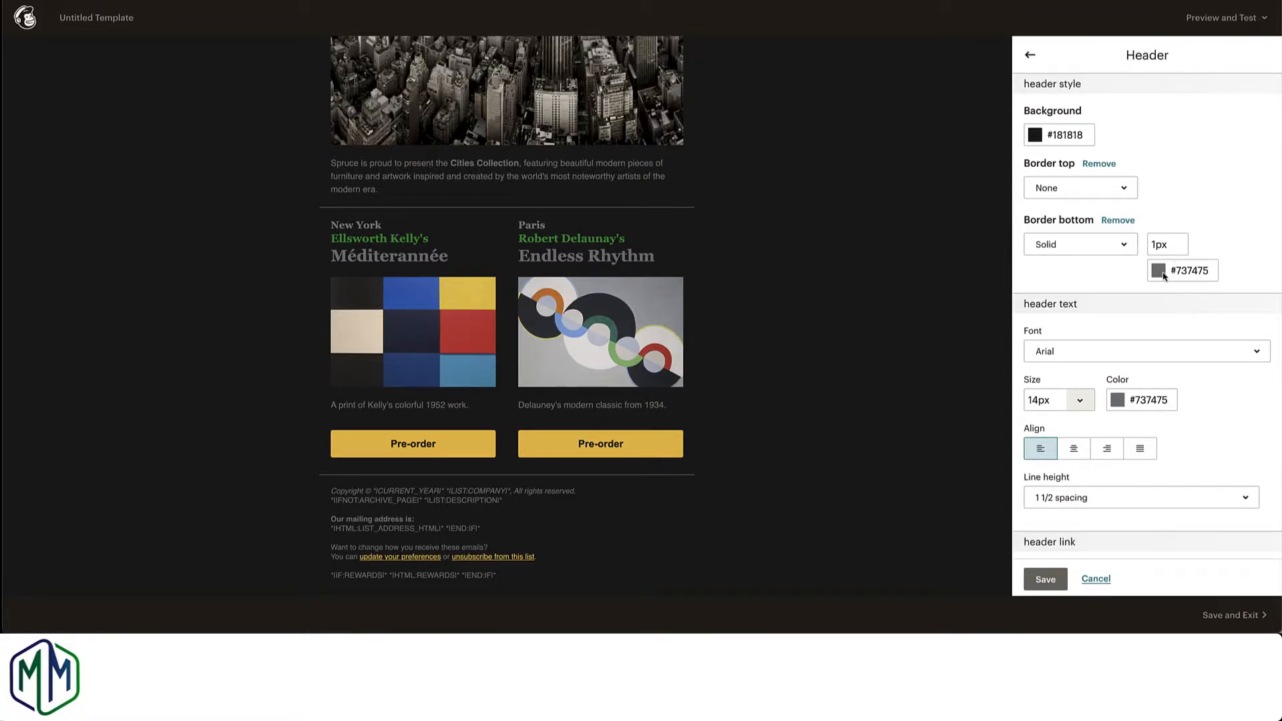
scroll(1122, 406, down, 3)
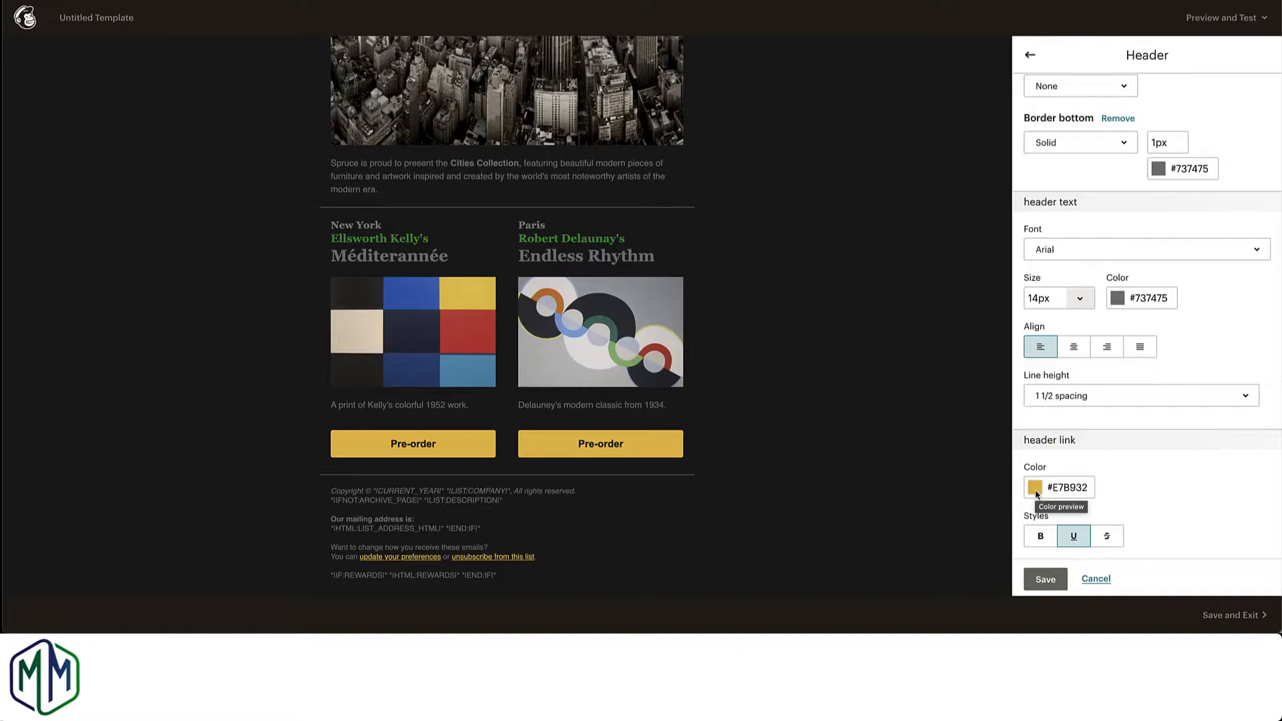
click(1044, 581)
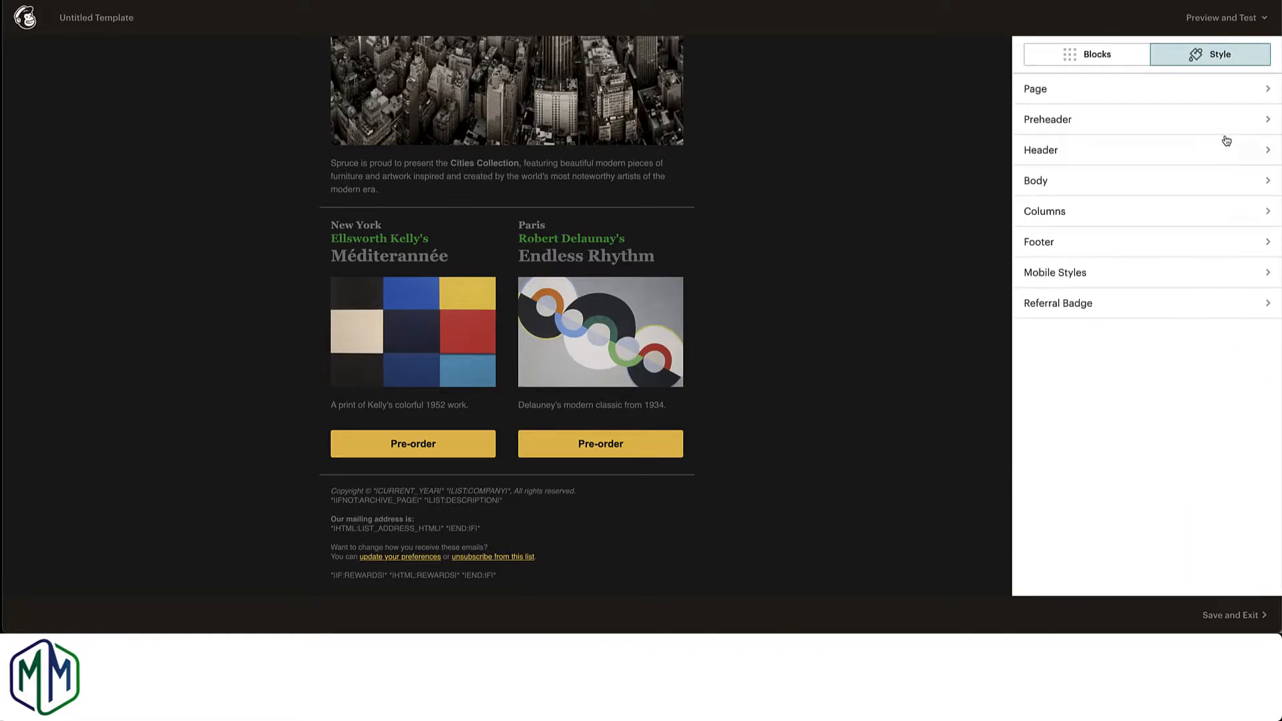
Step: Set the body text font to Helvetica and save the body styles
click(1262, 179)
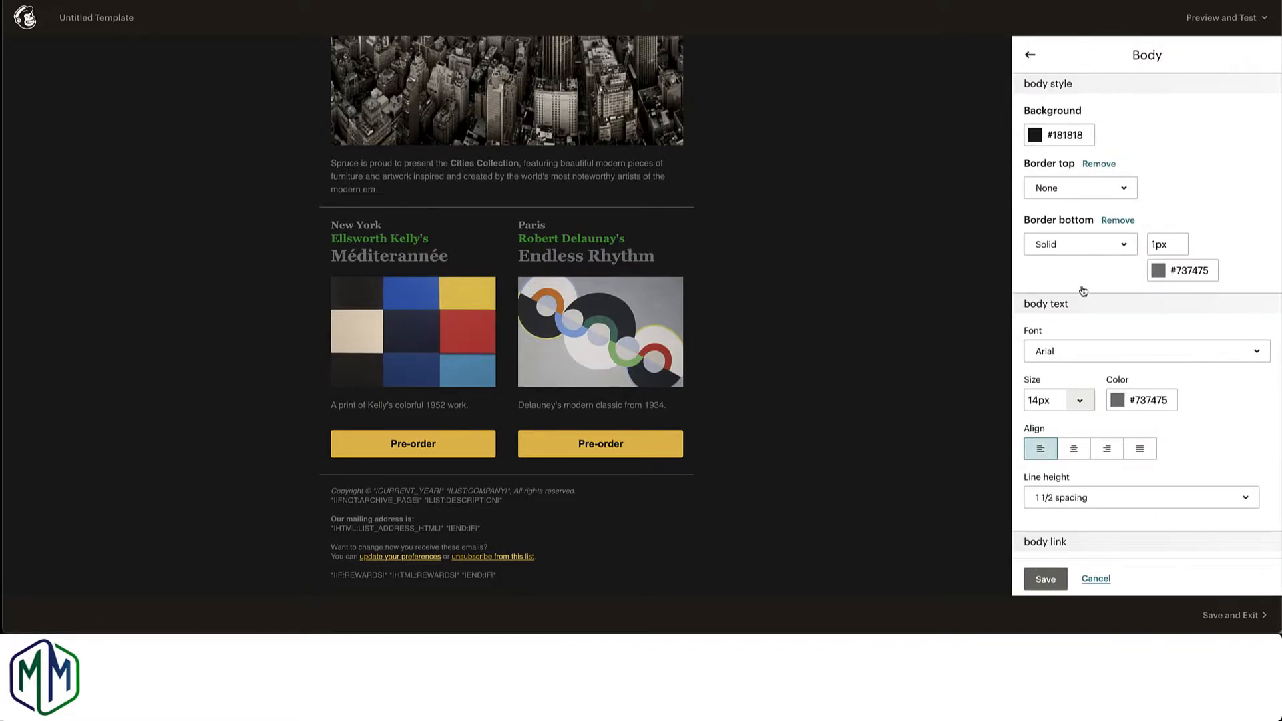
click(1081, 356)
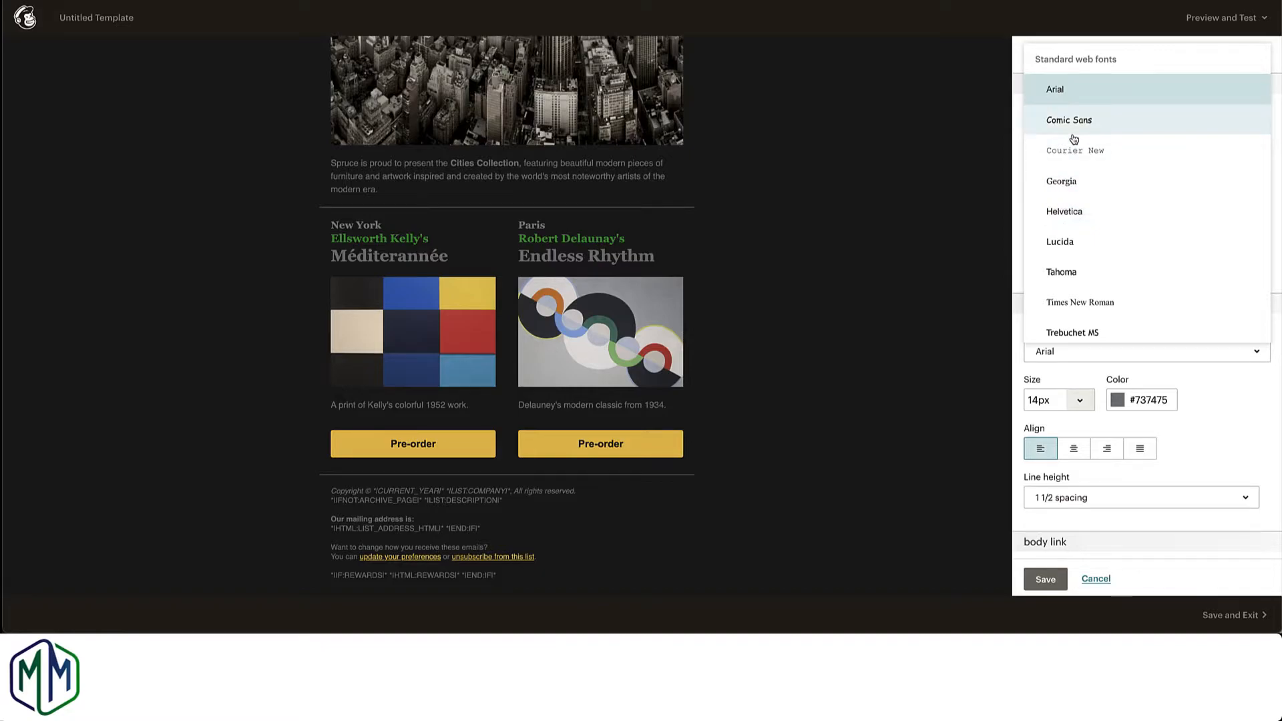
click(1071, 212)
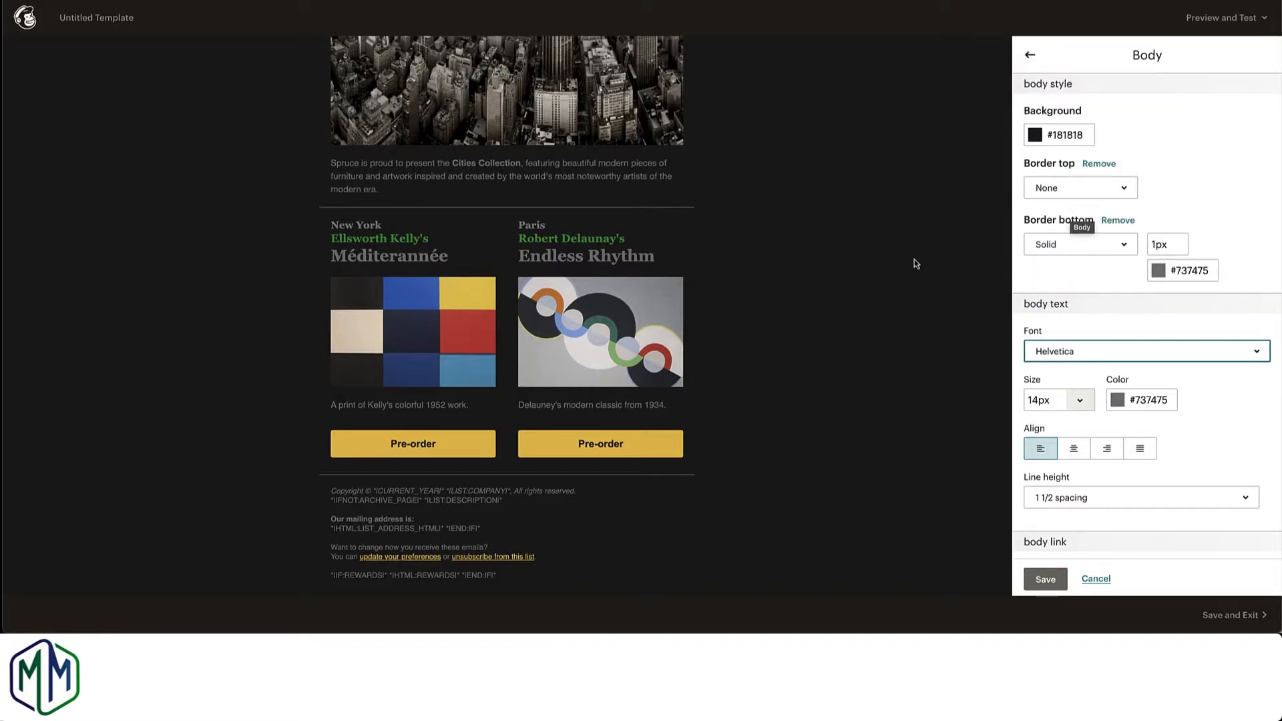
scroll(1078, 286, down, 3)
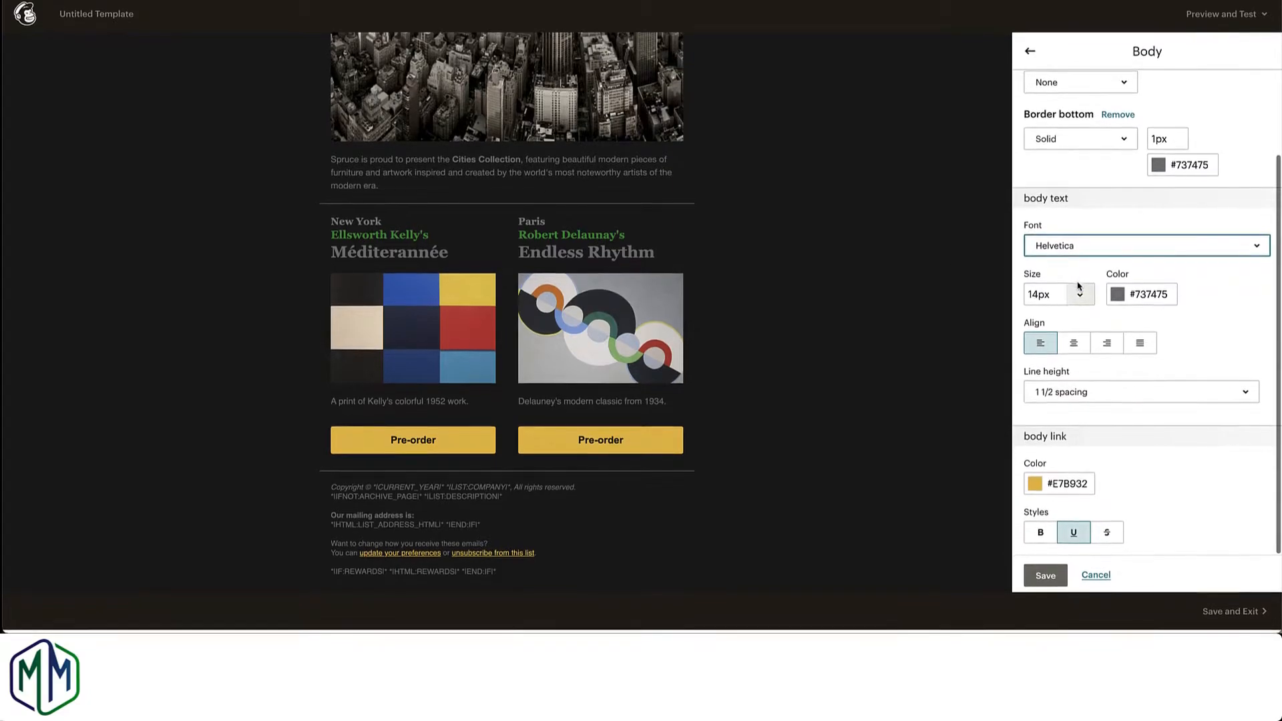
click(1041, 581)
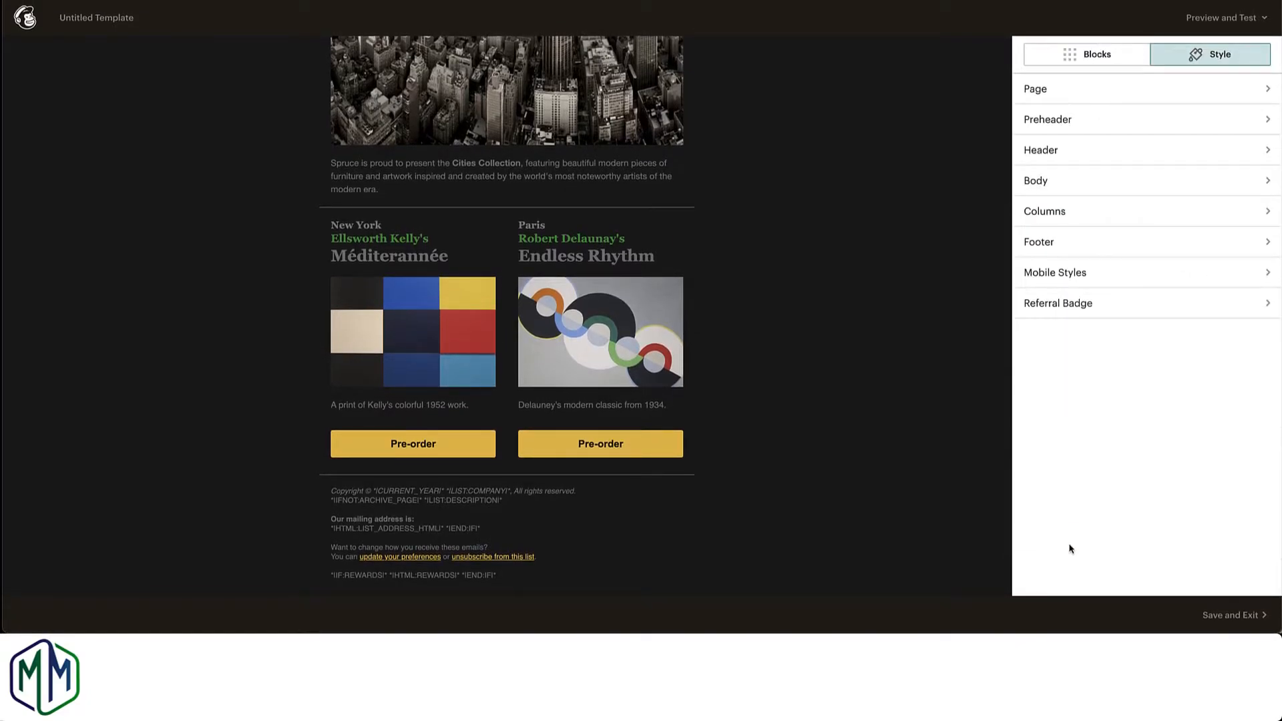
Step: Look through the style settings for the columns, footer, mobile styles and referral badge
click(1110, 212)
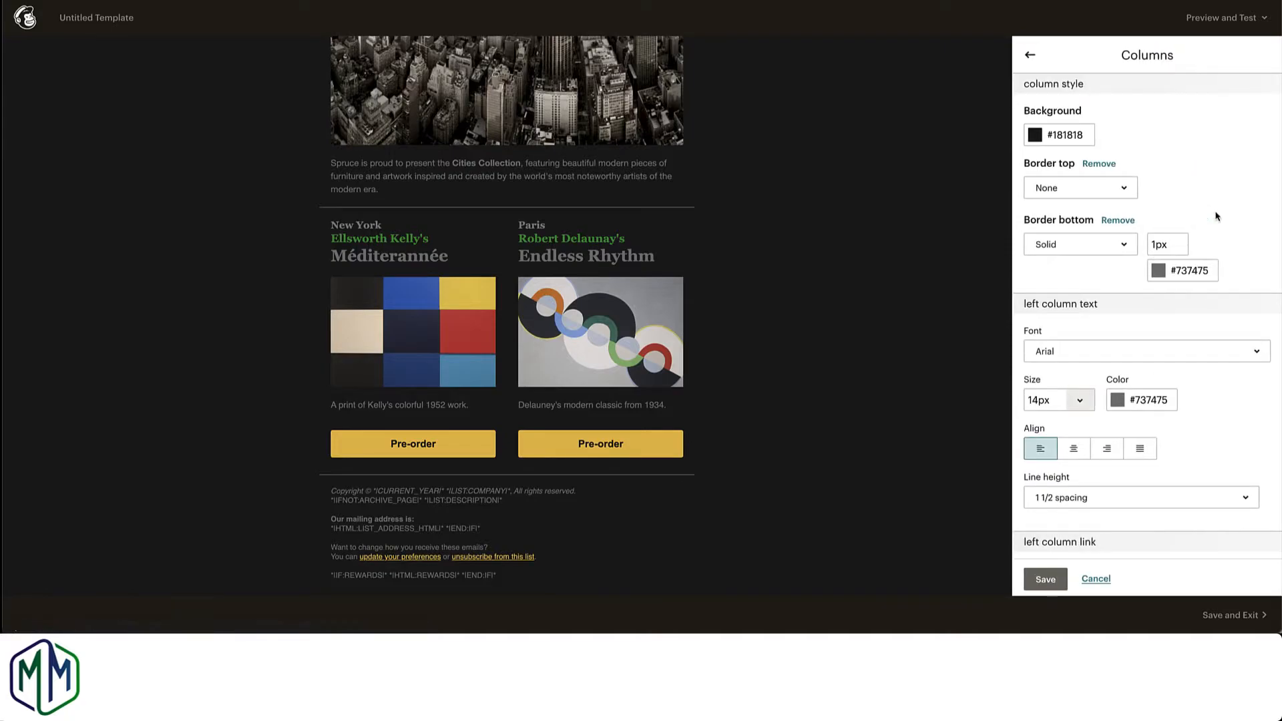
click(1030, 56)
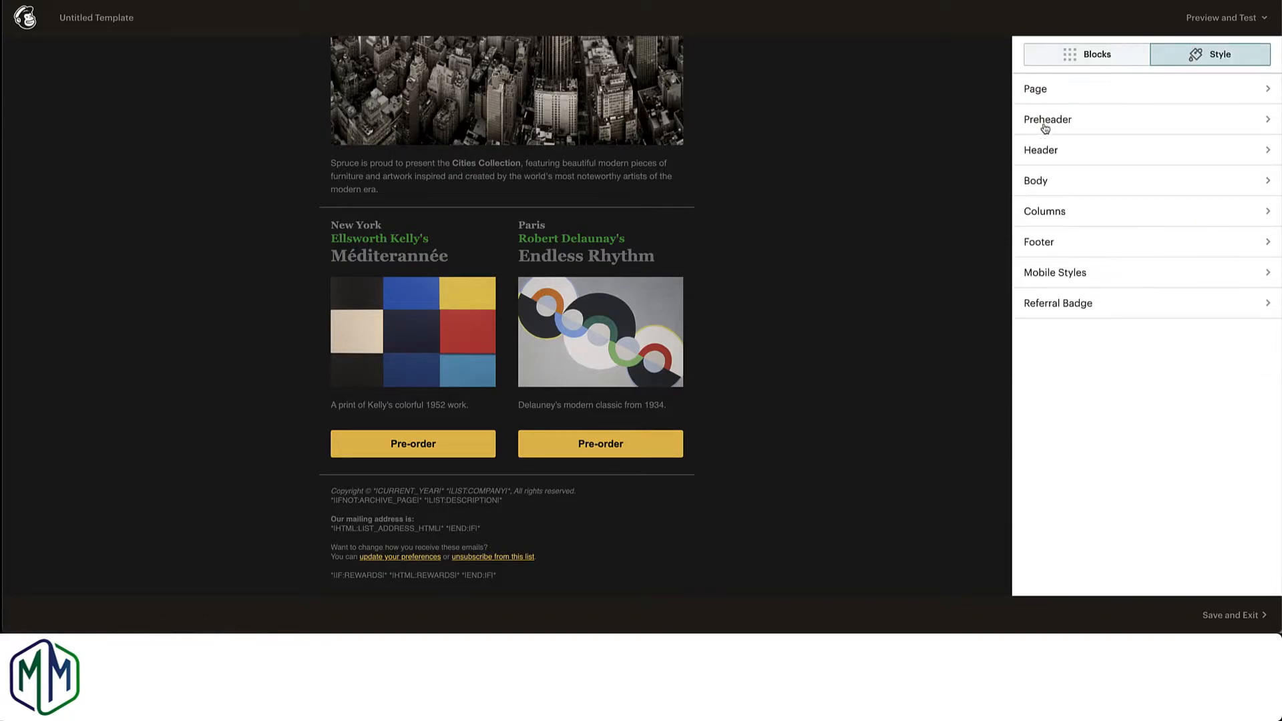
click(1116, 241)
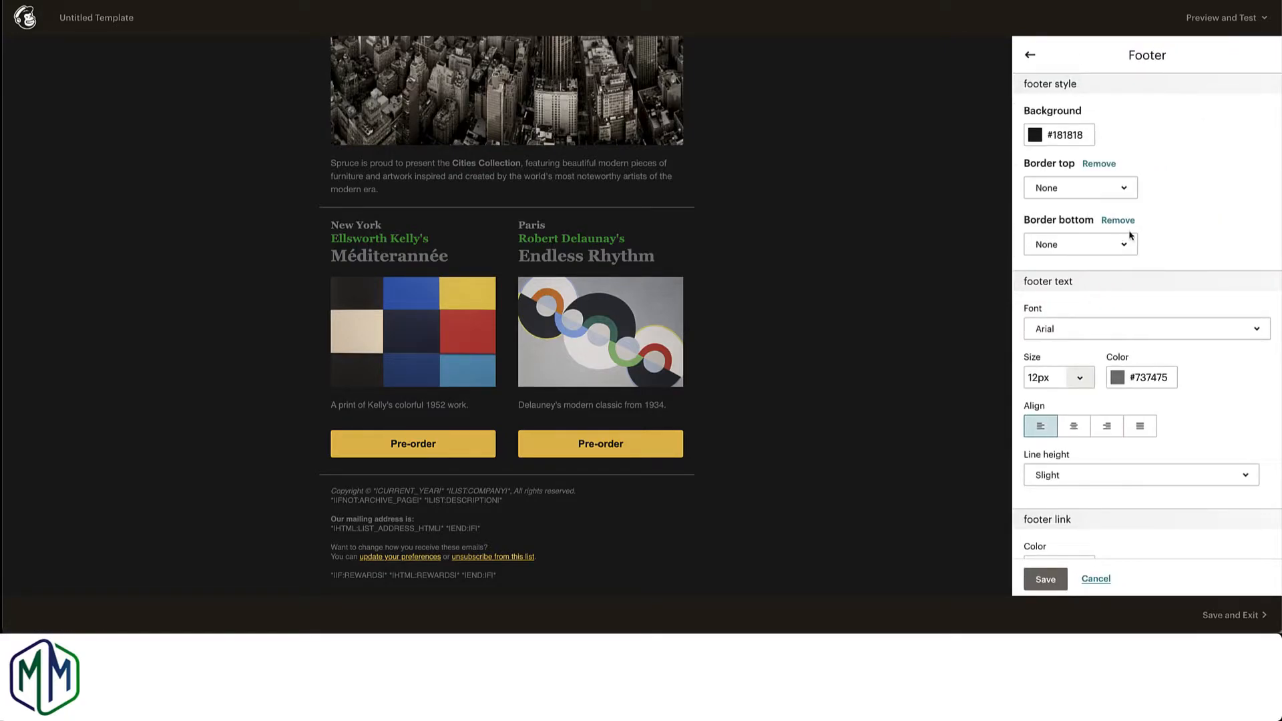
scroll(1144, 228, down, 2)
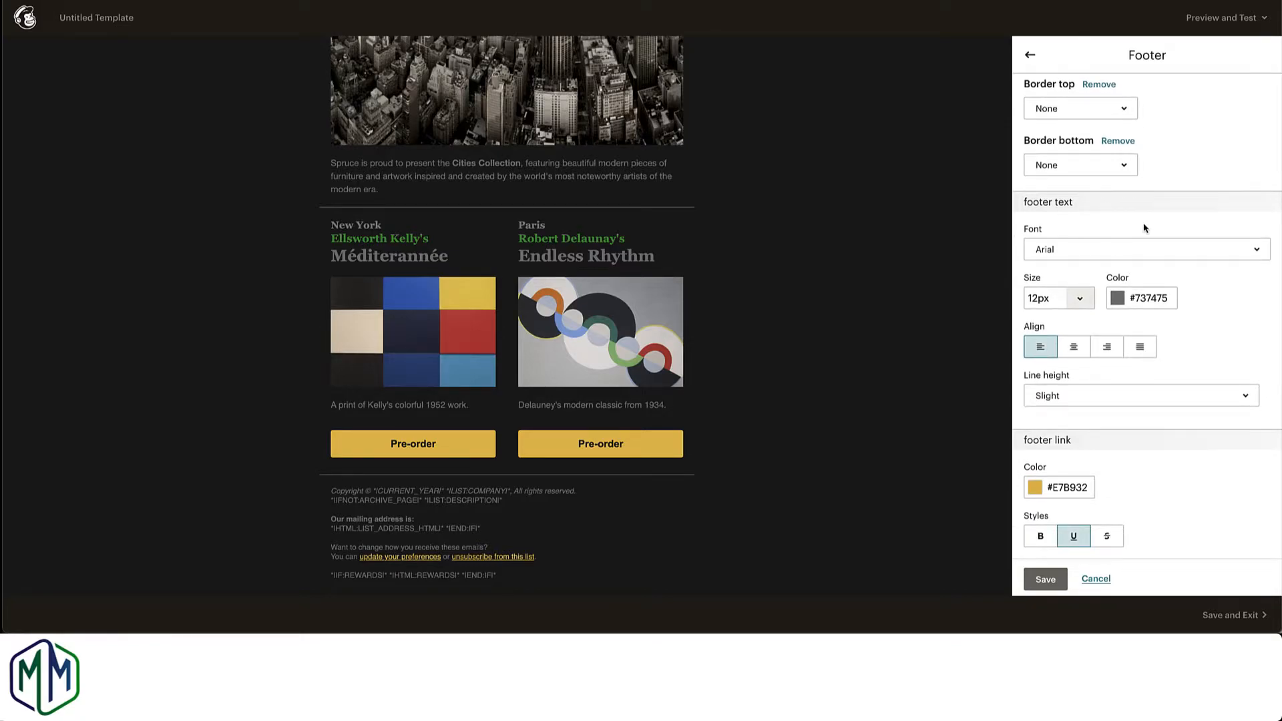
click(1030, 55)
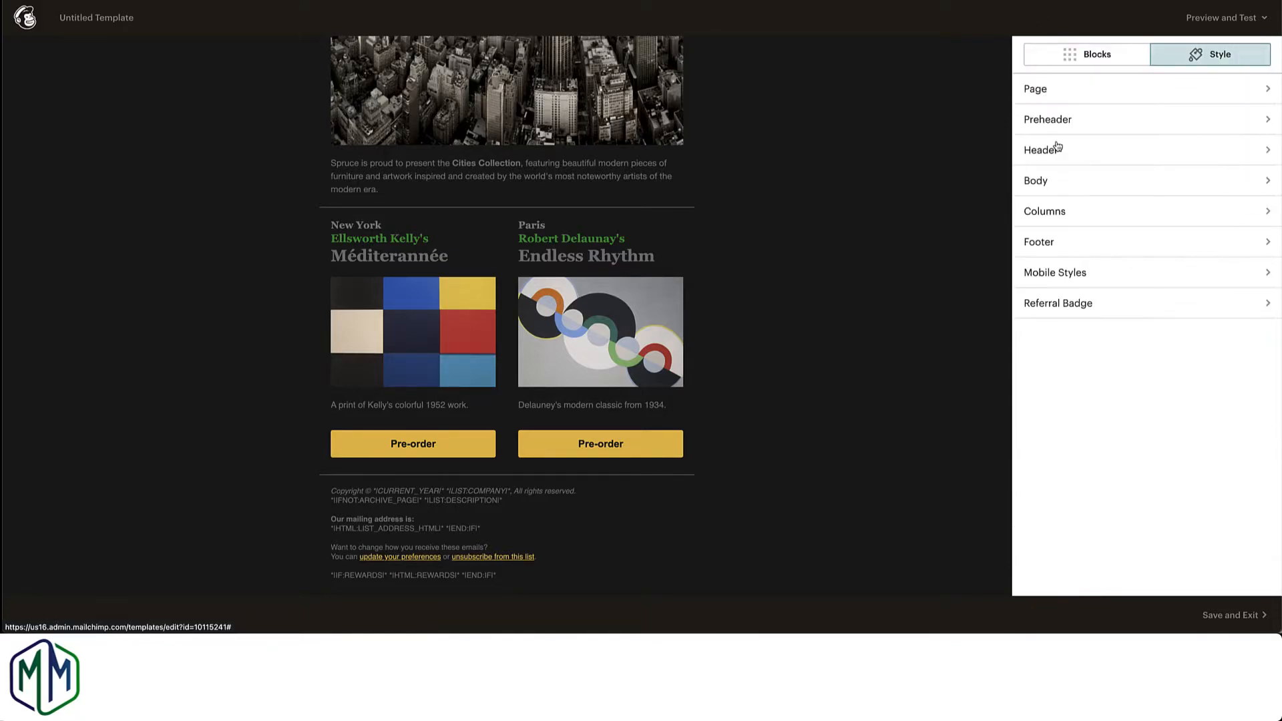
click(1099, 279)
scroll(1114, 275, down, 3)
scroll(1114, 275, up, 3)
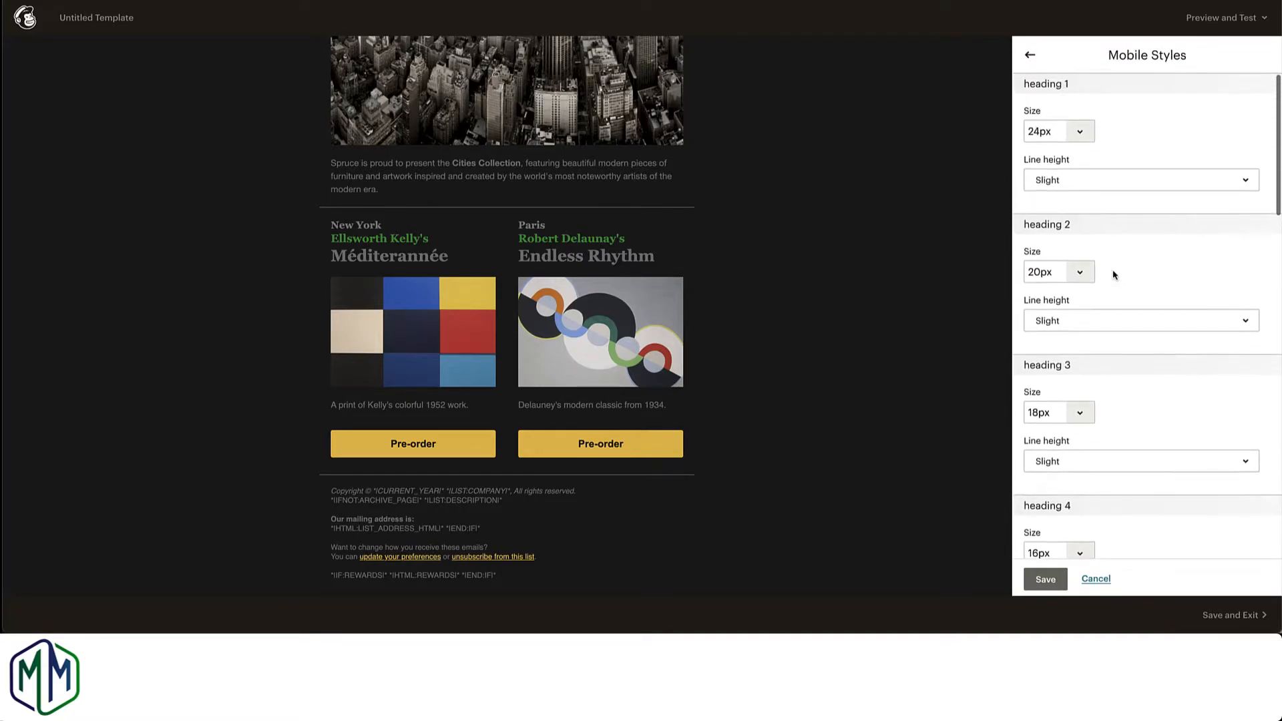
click(1030, 56)
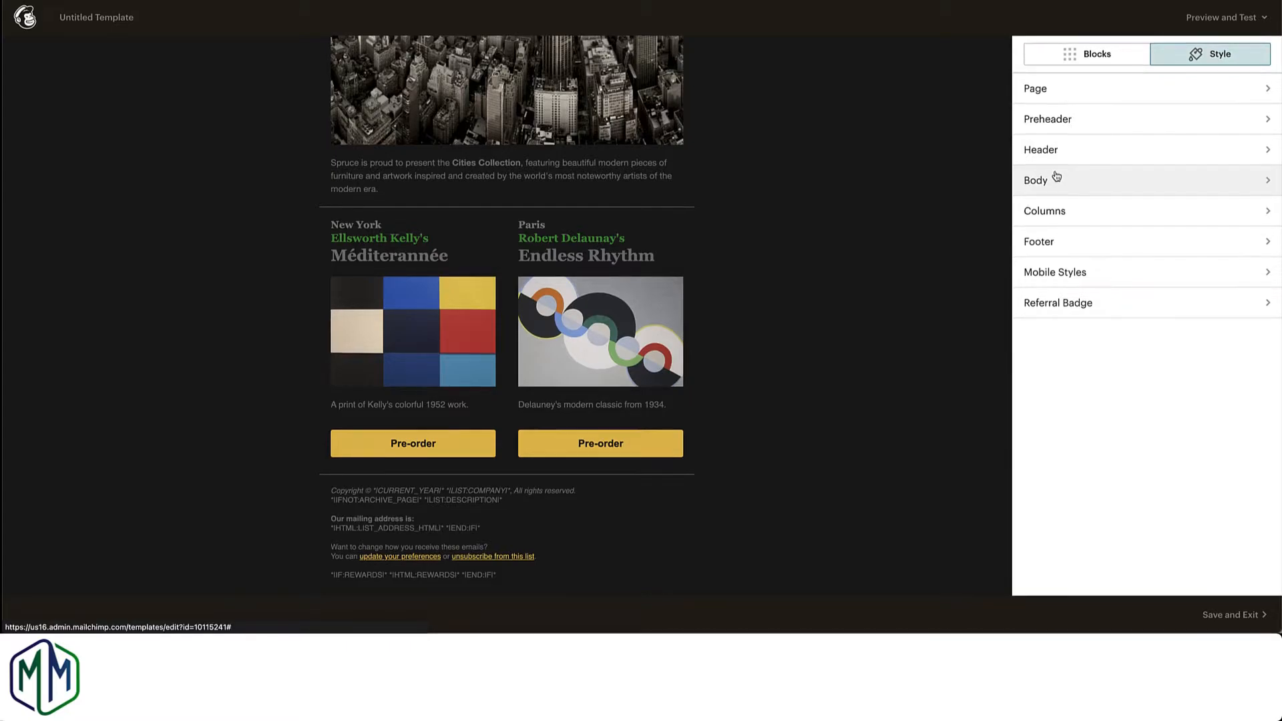
click(1069, 302)
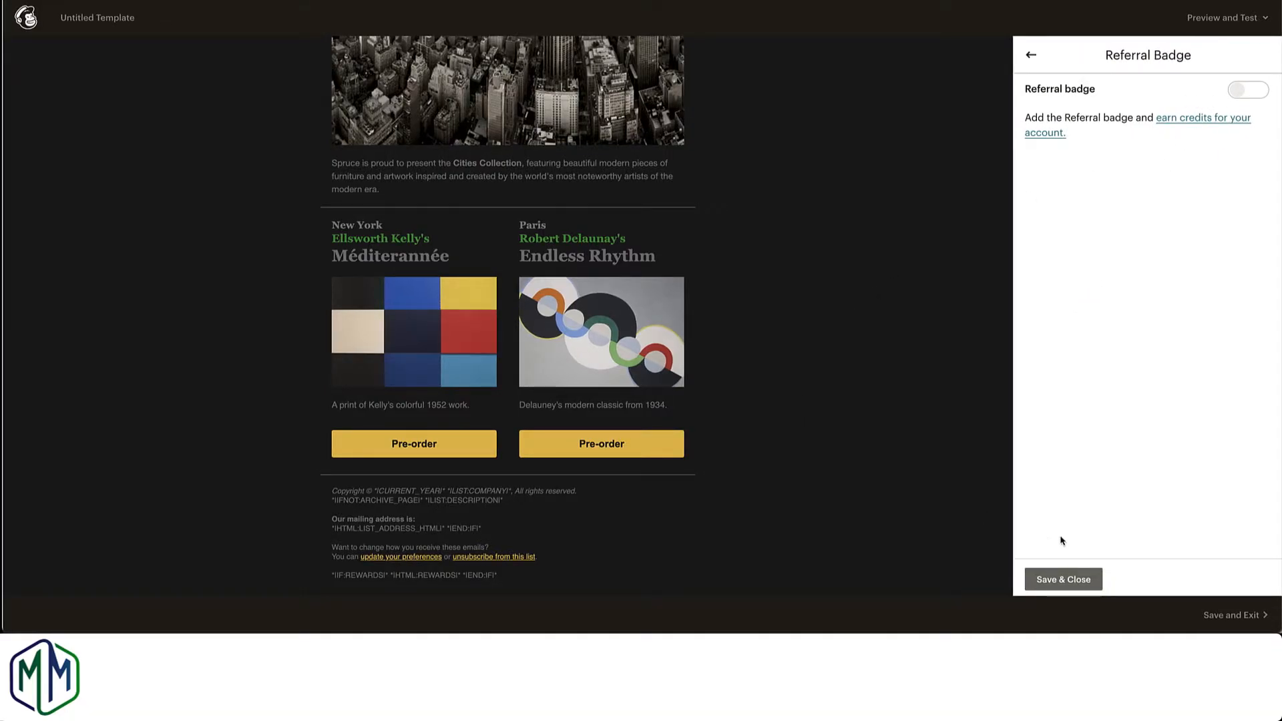
click(1062, 579)
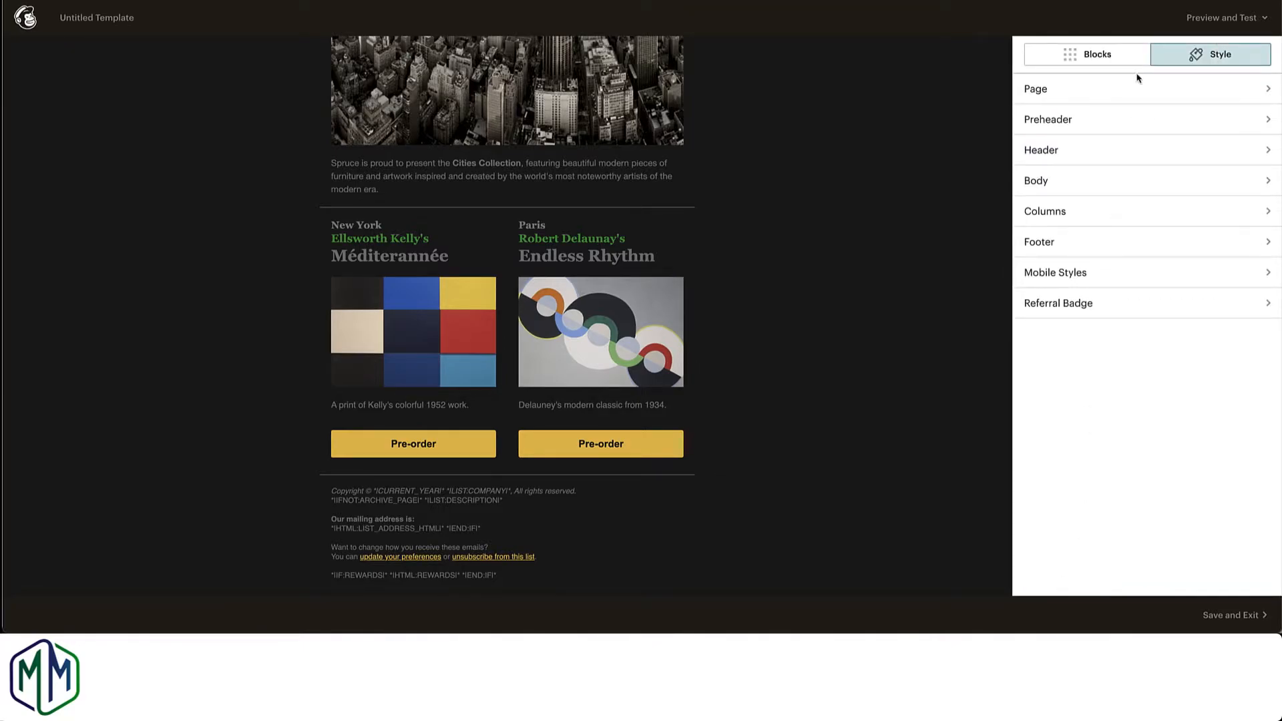
Step: Show the available content blocks and look over the template's layout from the header to the footer
click(1102, 57)
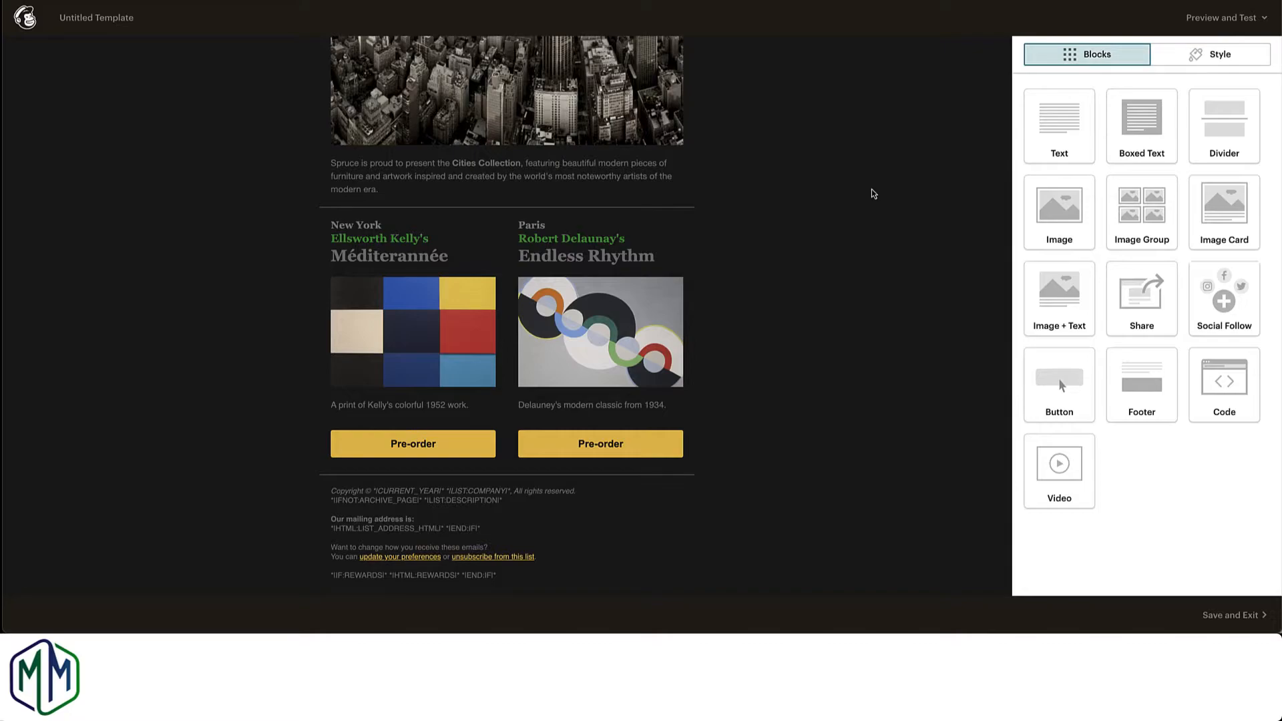
scroll(874, 194, up, 3)
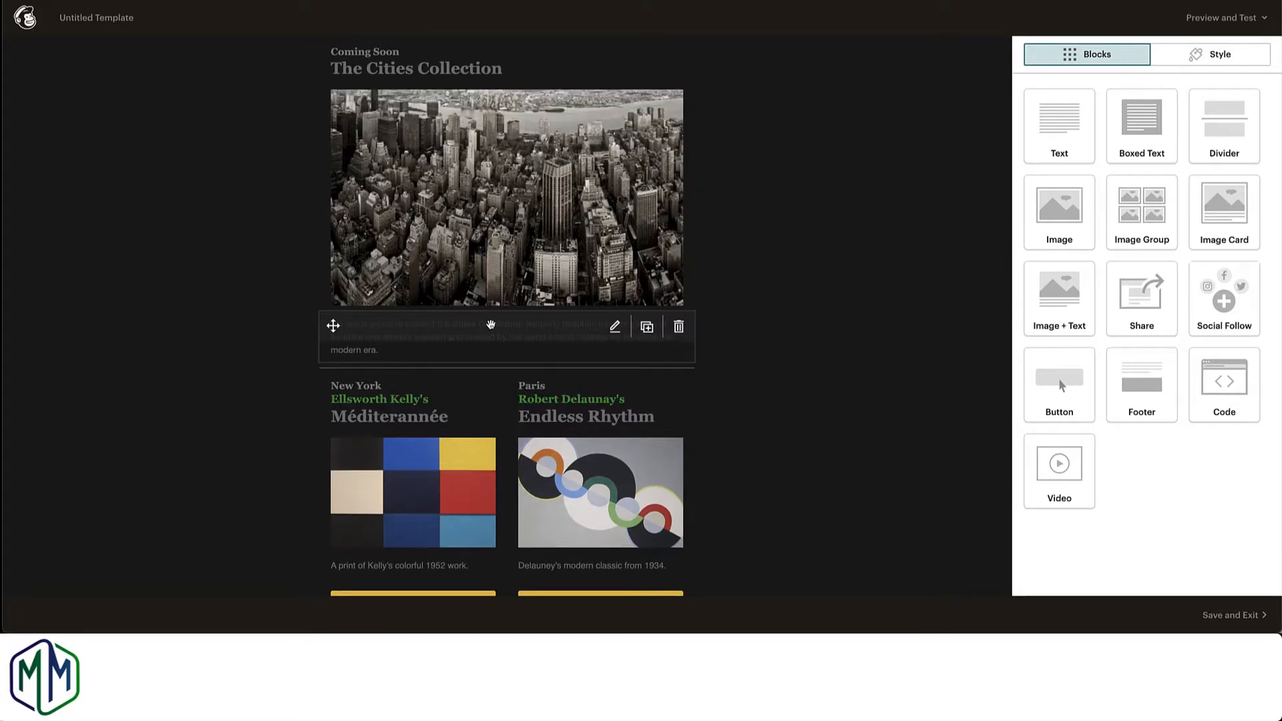
scroll(469, 463, up, 2)
scroll(469, 462, down, 2)
scroll(470, 462, up, 2)
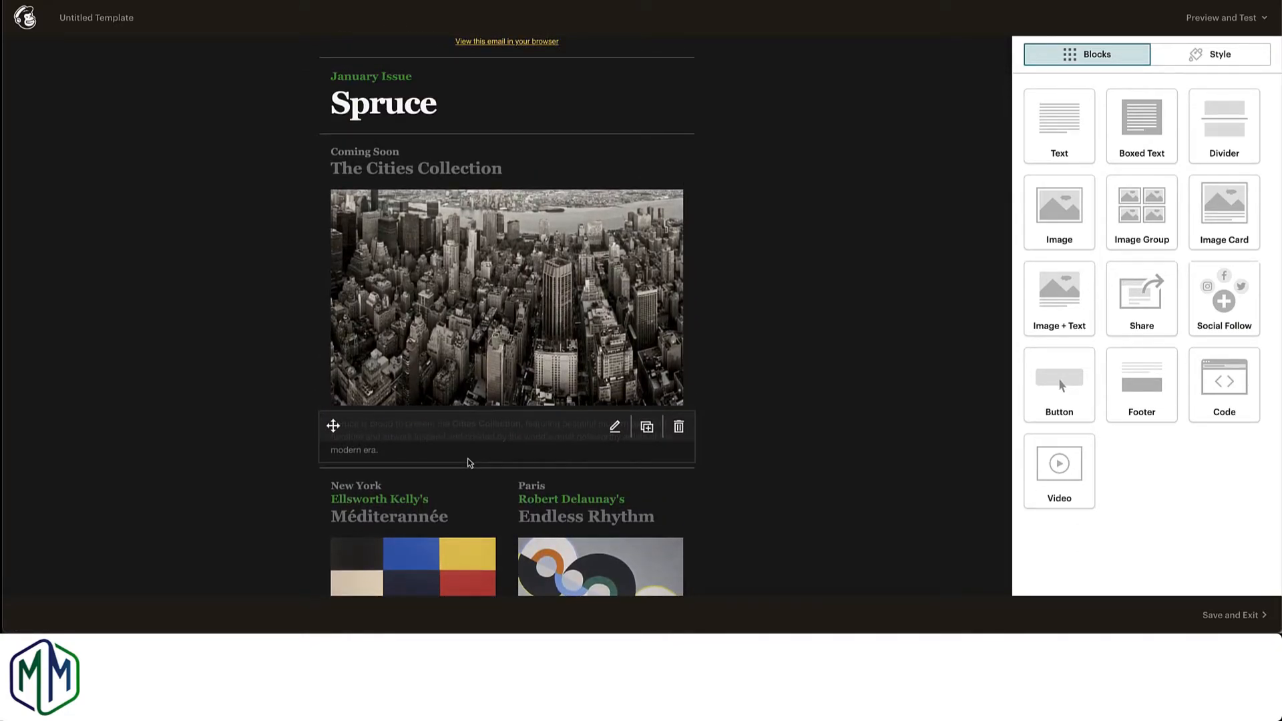
scroll(470, 463, down, 2)
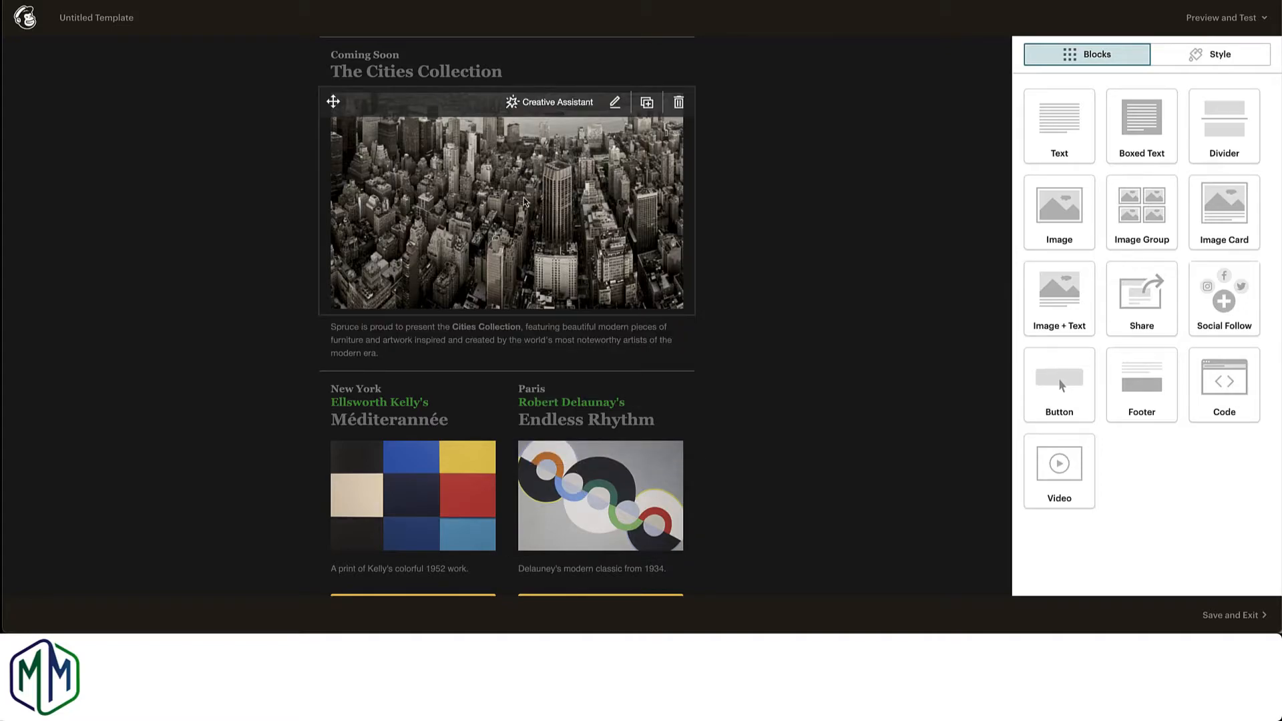
scroll(524, 202, down, 3)
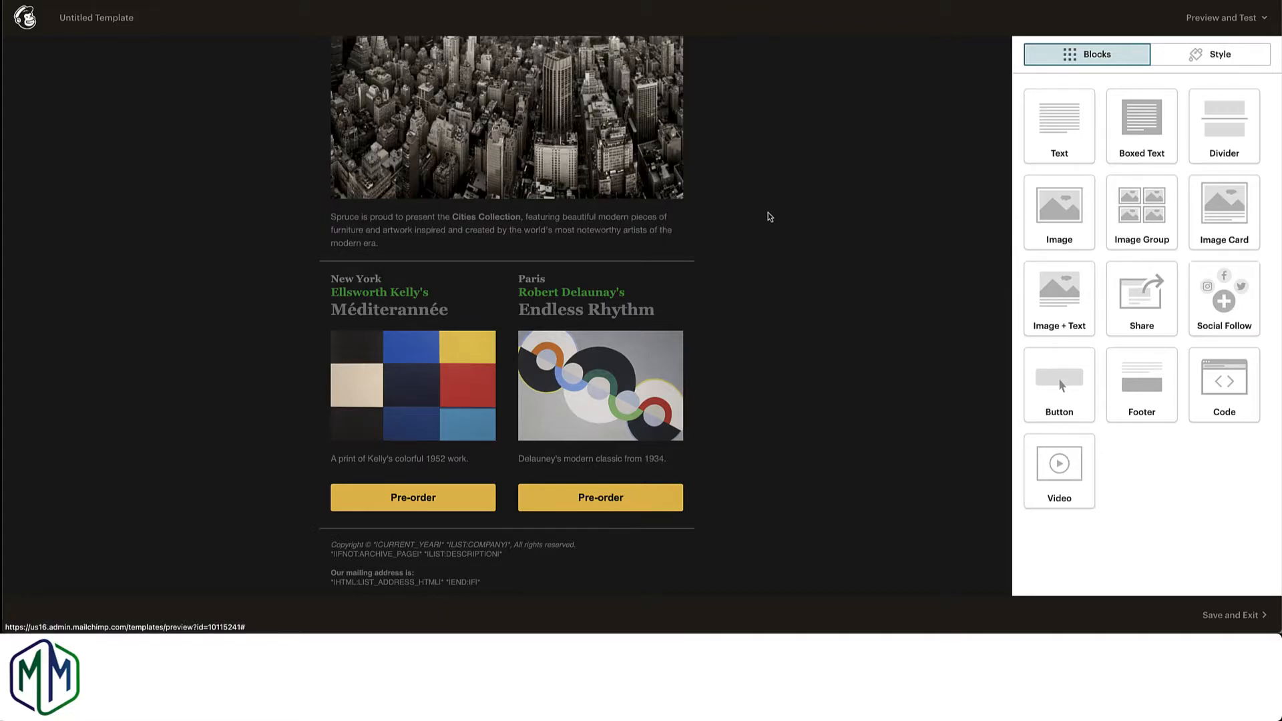
Step: Insert a Boxed Text block between the city image and the Cities Collection paragraph, and delete it again
scroll(769, 216, up, 2)
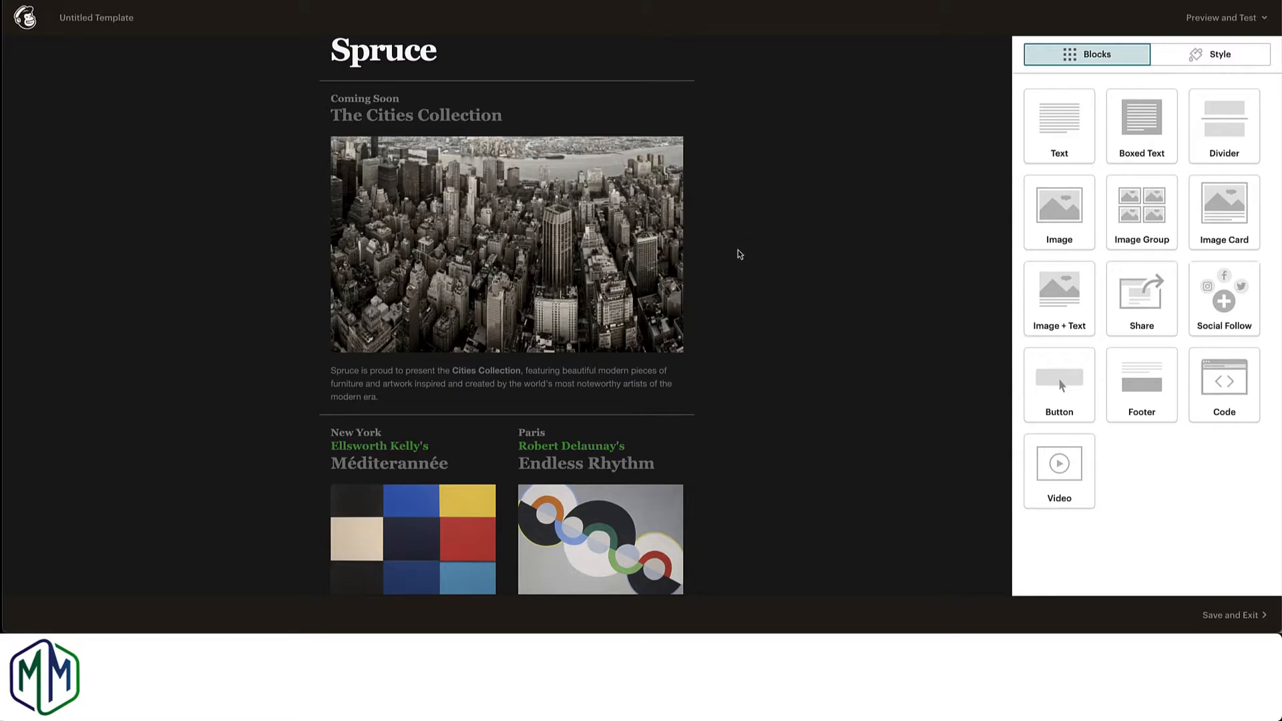
mouse_move(541, 327)
mouse_move(612, 393)
drag(1154, 128, 590, 369)
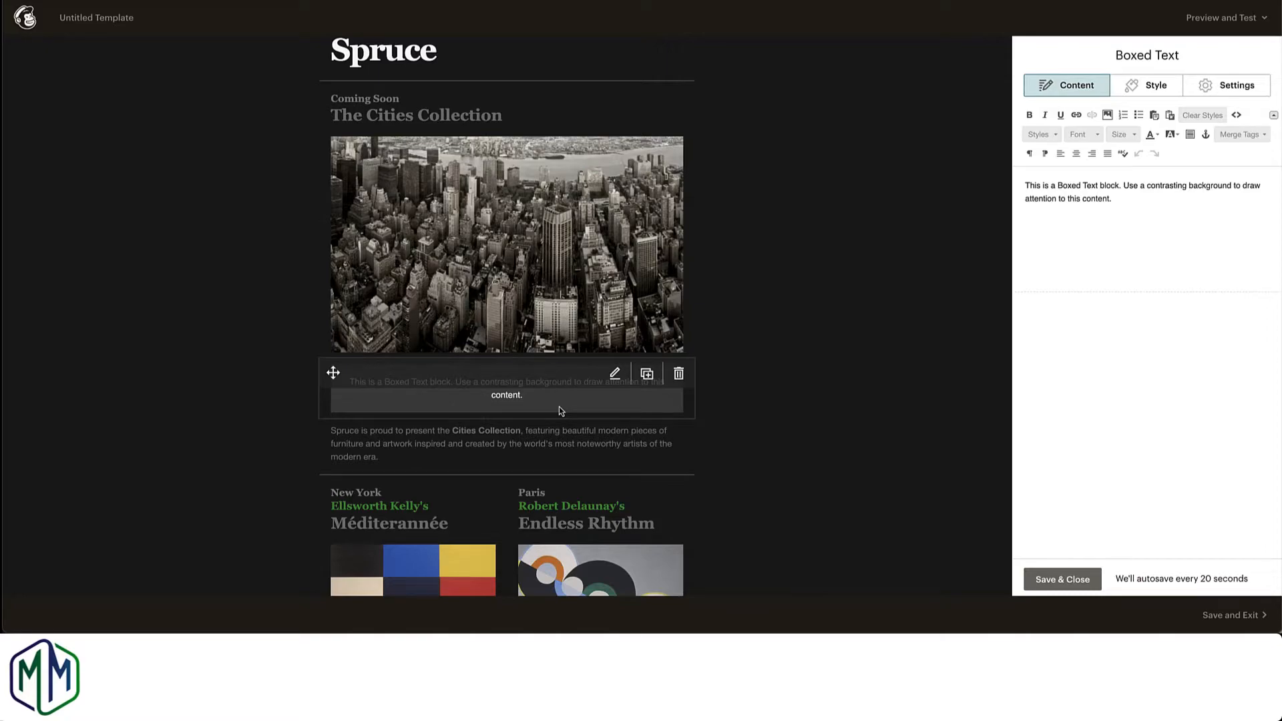
click(679, 374)
click(515, 373)
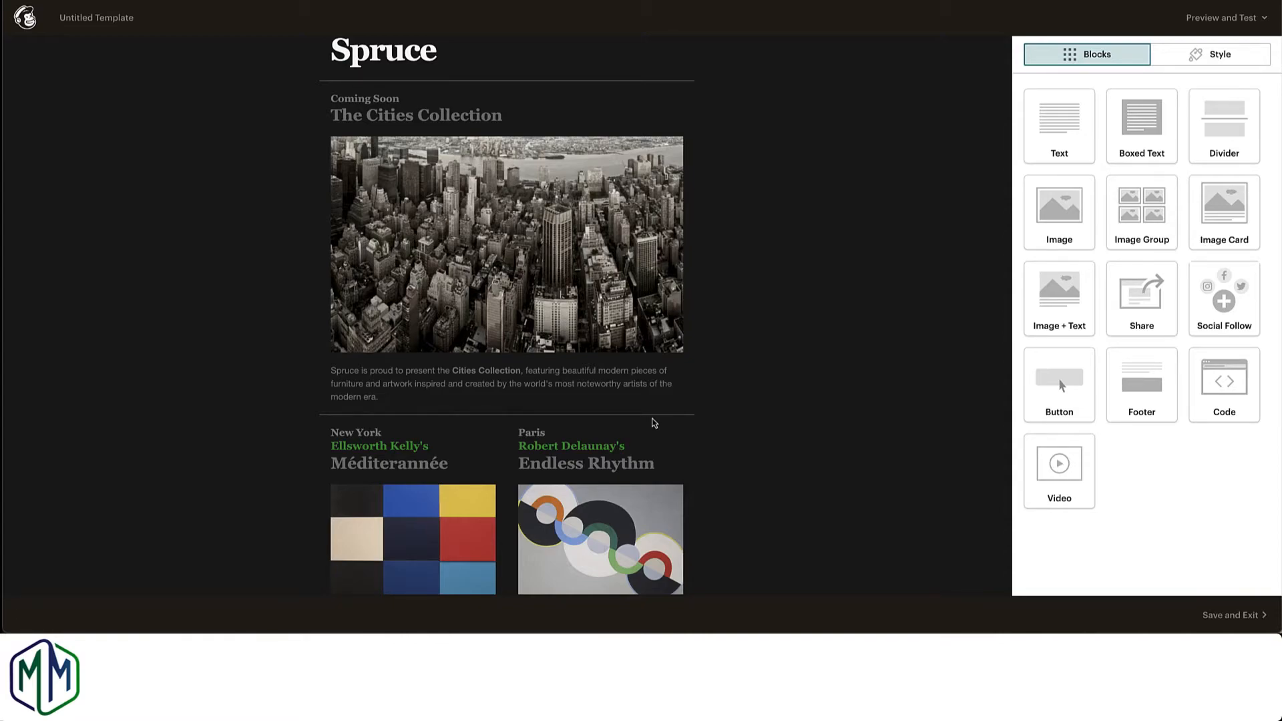
Step: Insert a Share block between the pre-order columns and the footer text
mouse_move(538, 283)
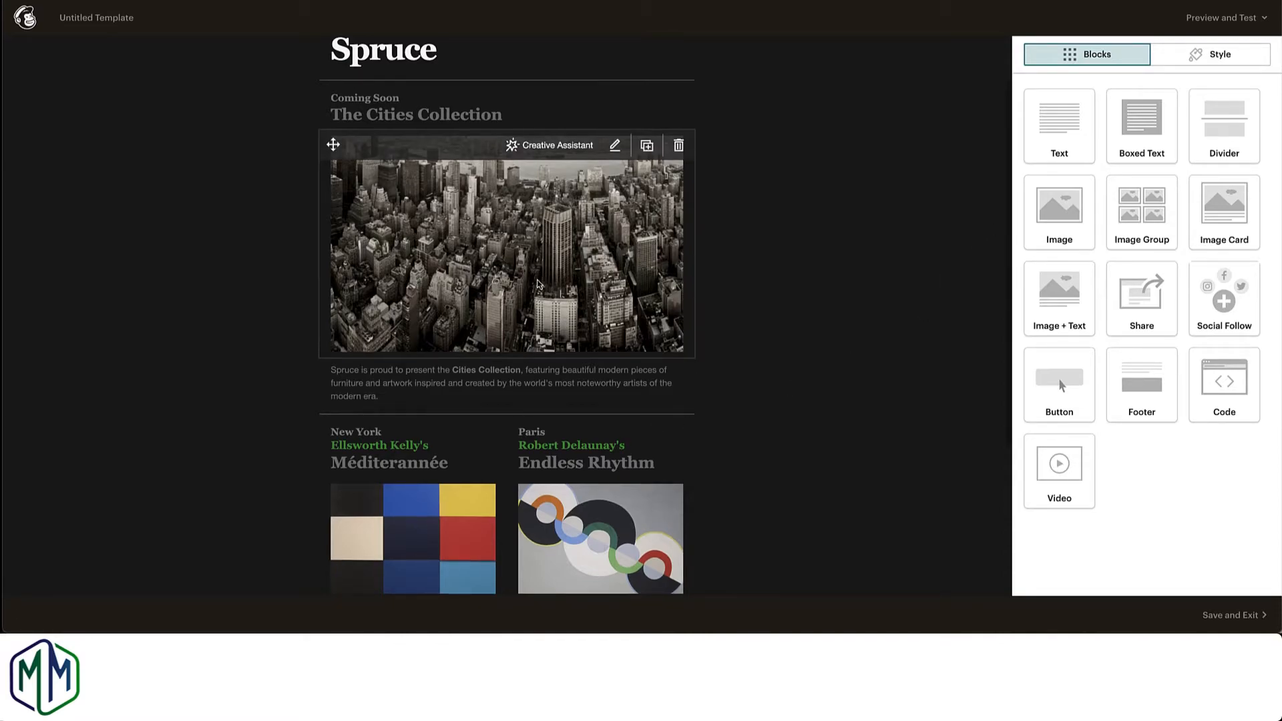
scroll(538, 284, down, 2)
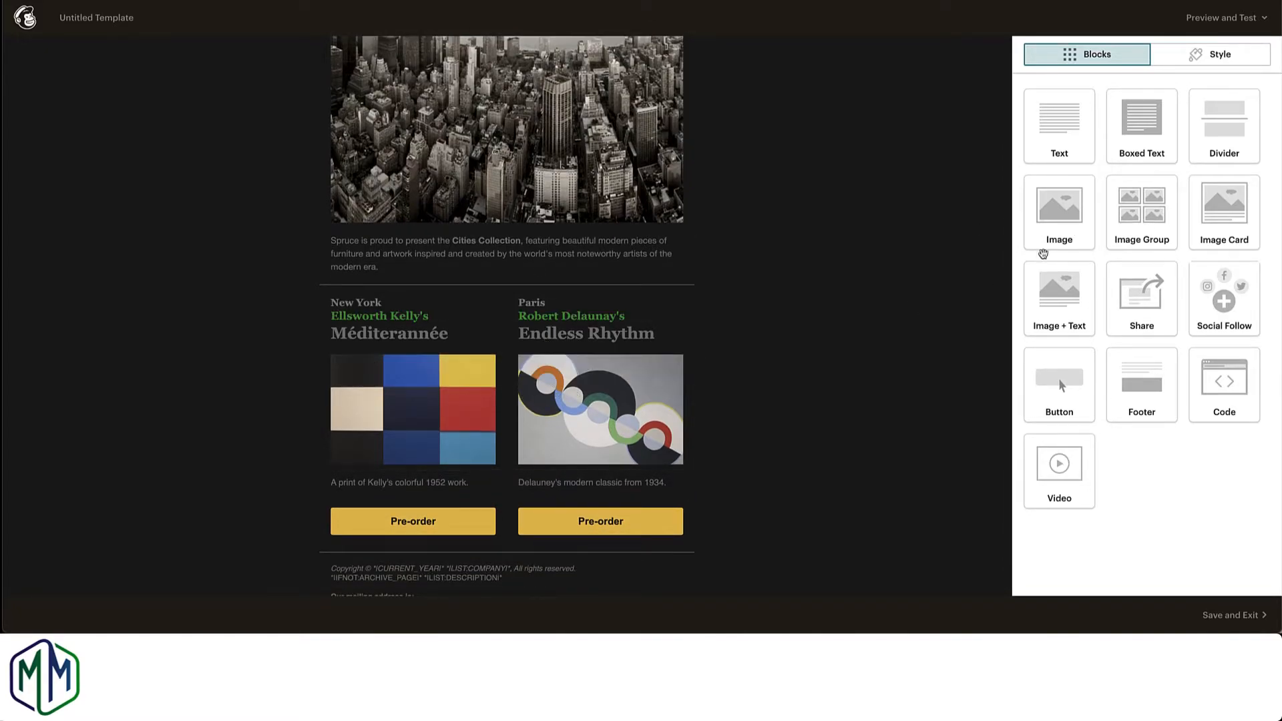
mouse_move(438, 415)
mouse_move(574, 419)
scroll(1147, 306, down, 2)
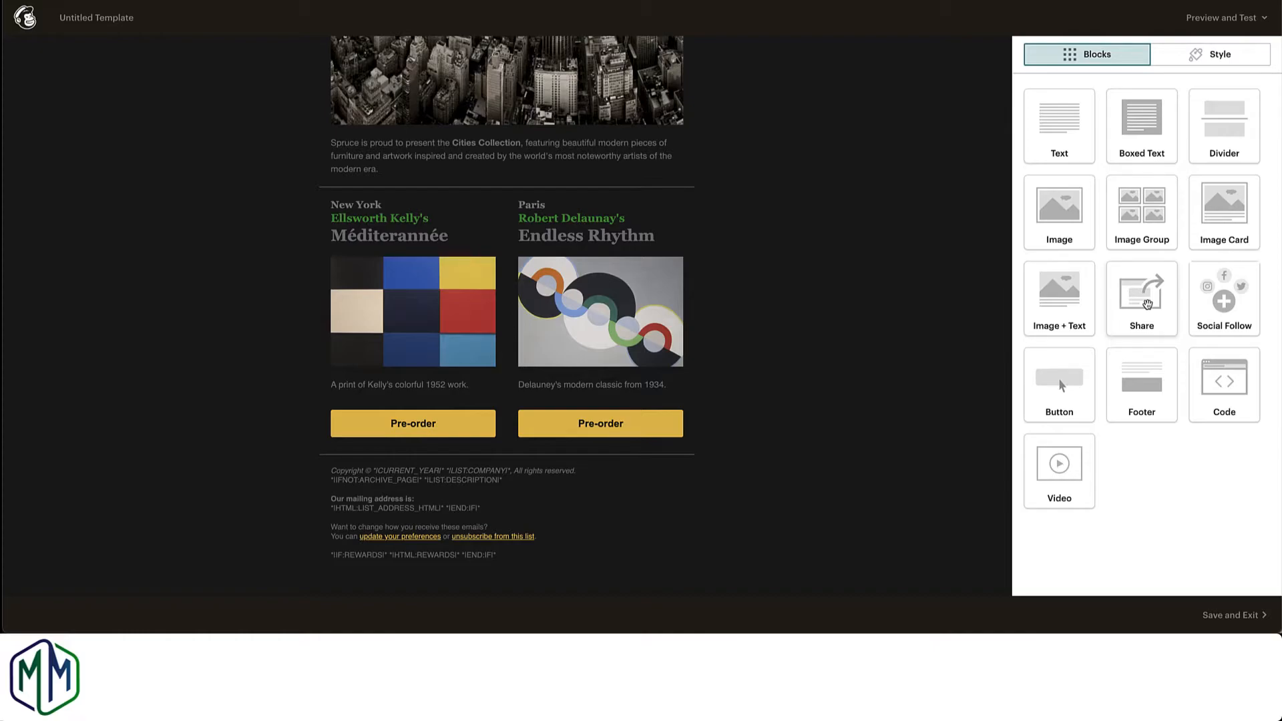
drag(1147, 305, 510, 488)
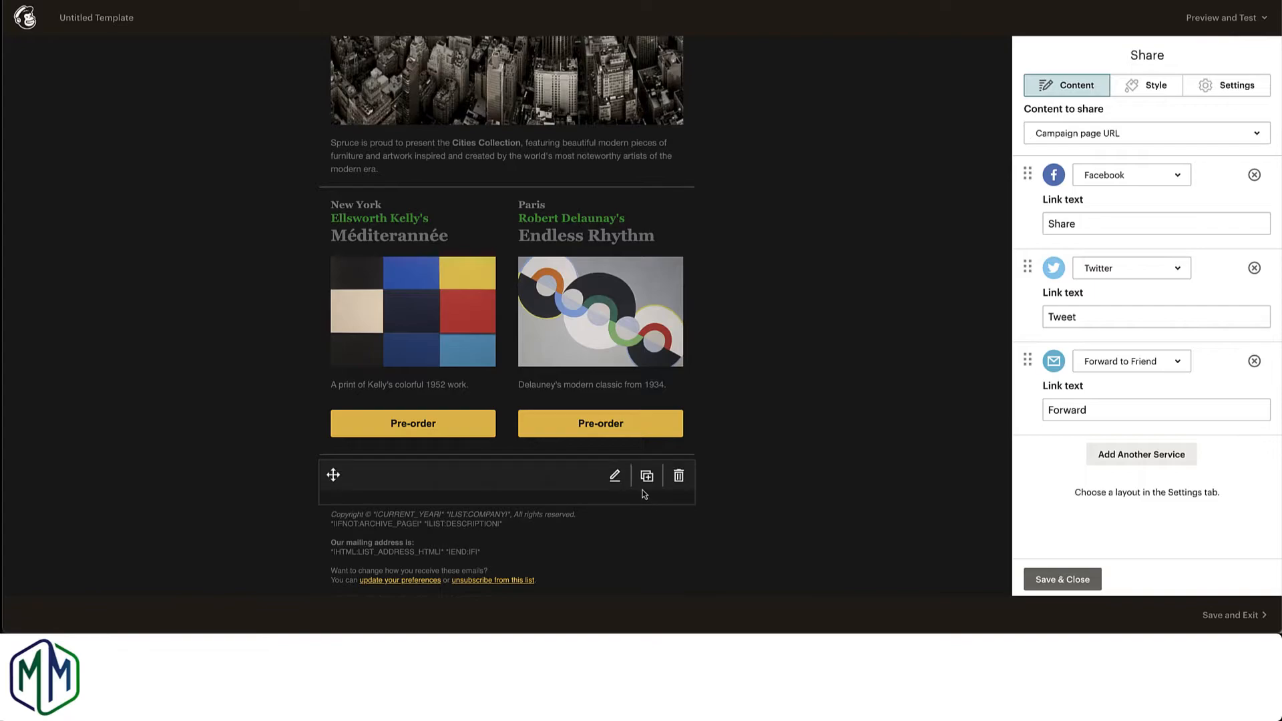
Step: Give the Share block's outlined icons the white colour variant and save the block
click(1166, 94)
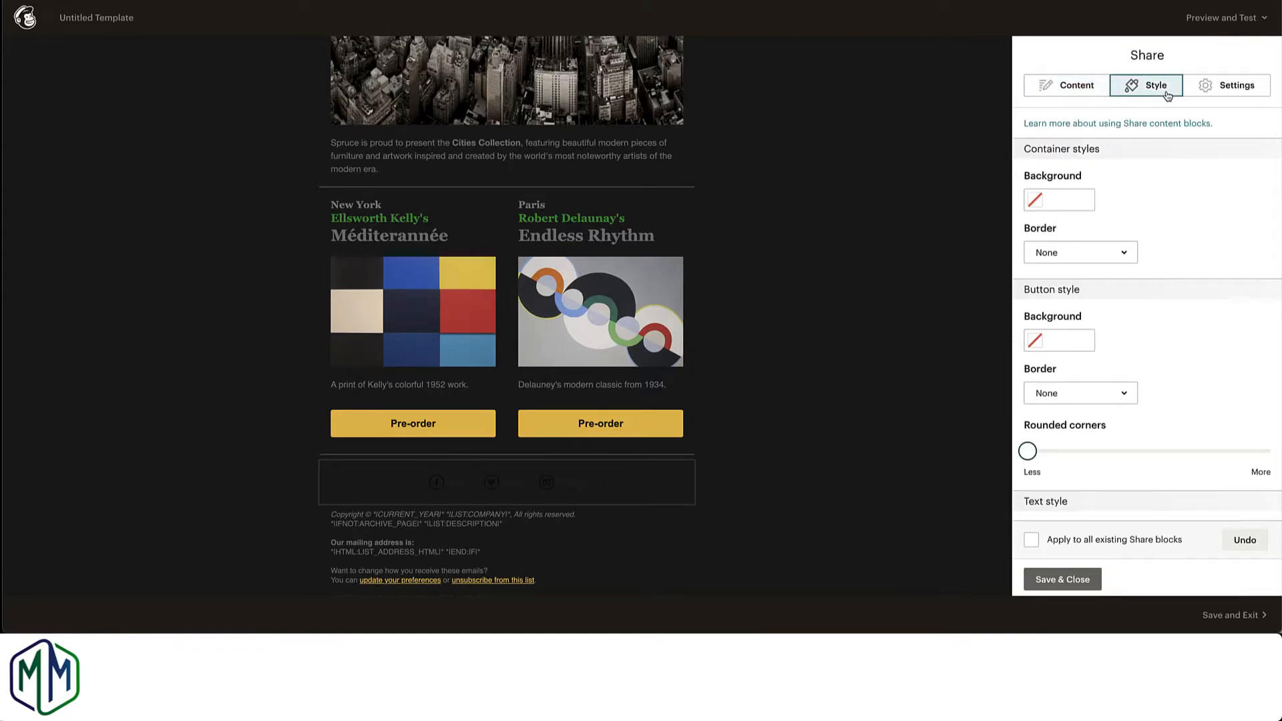
click(1234, 87)
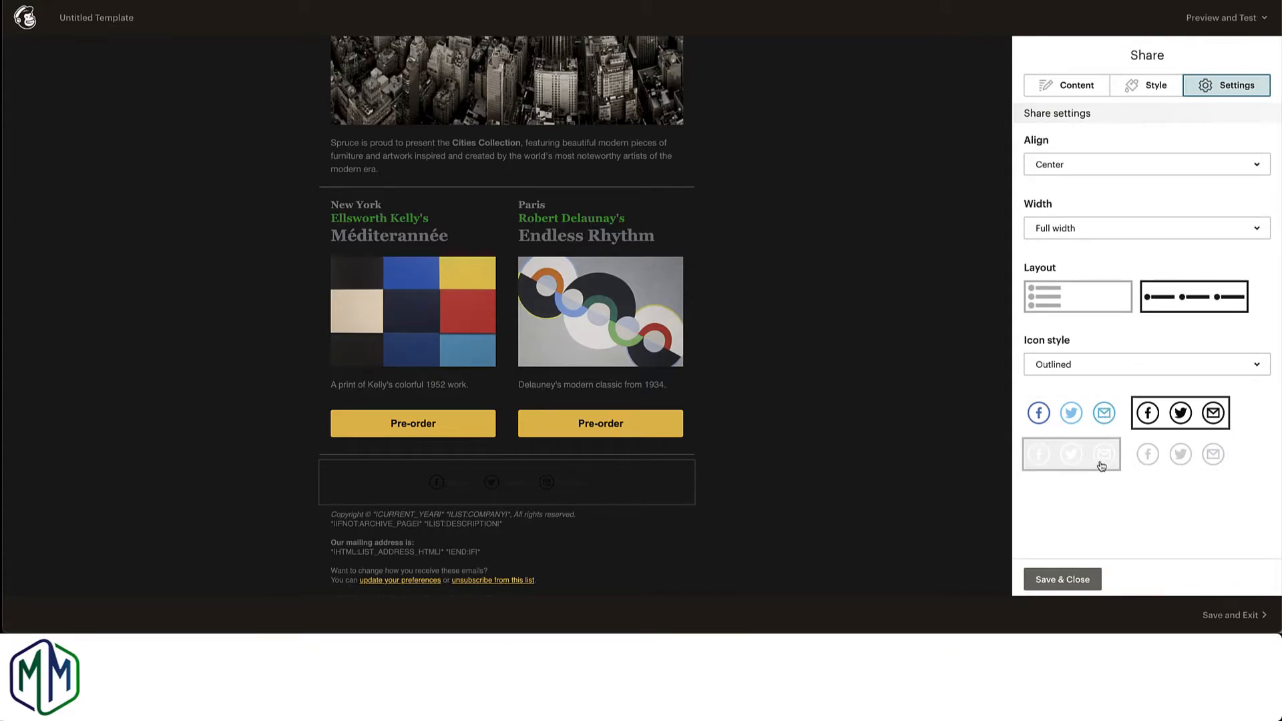
click(1157, 459)
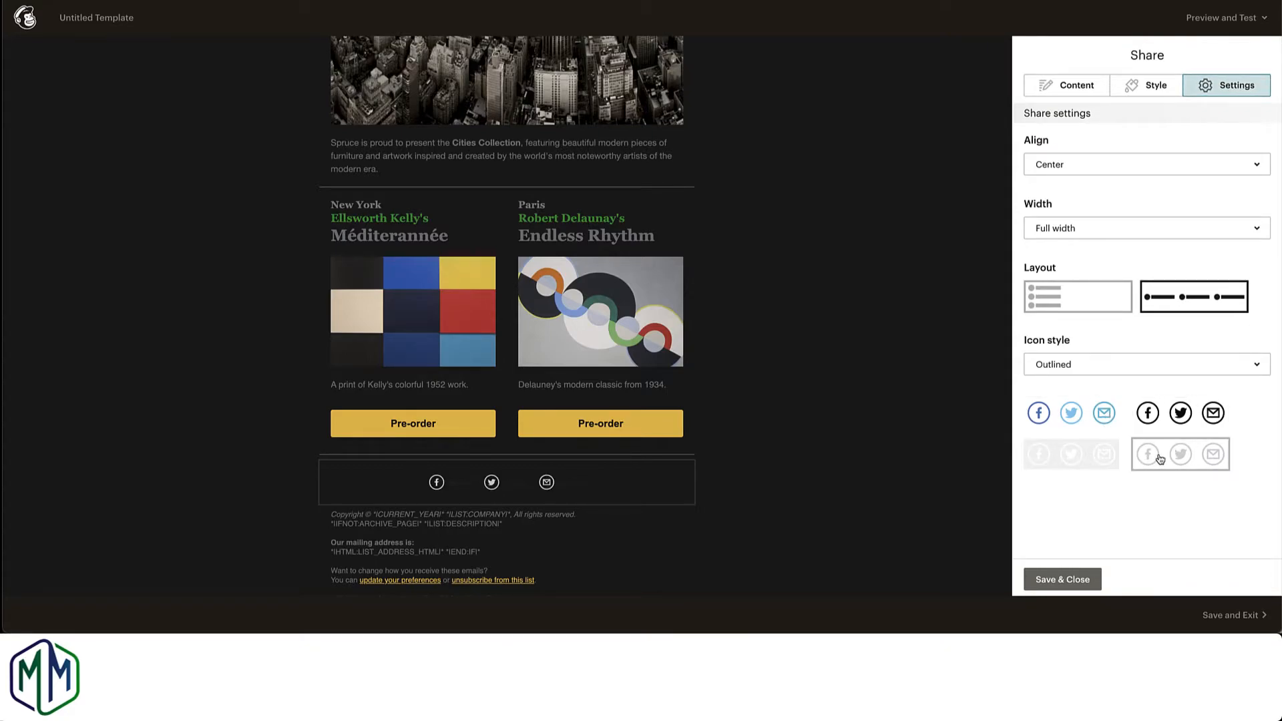
click(1062, 580)
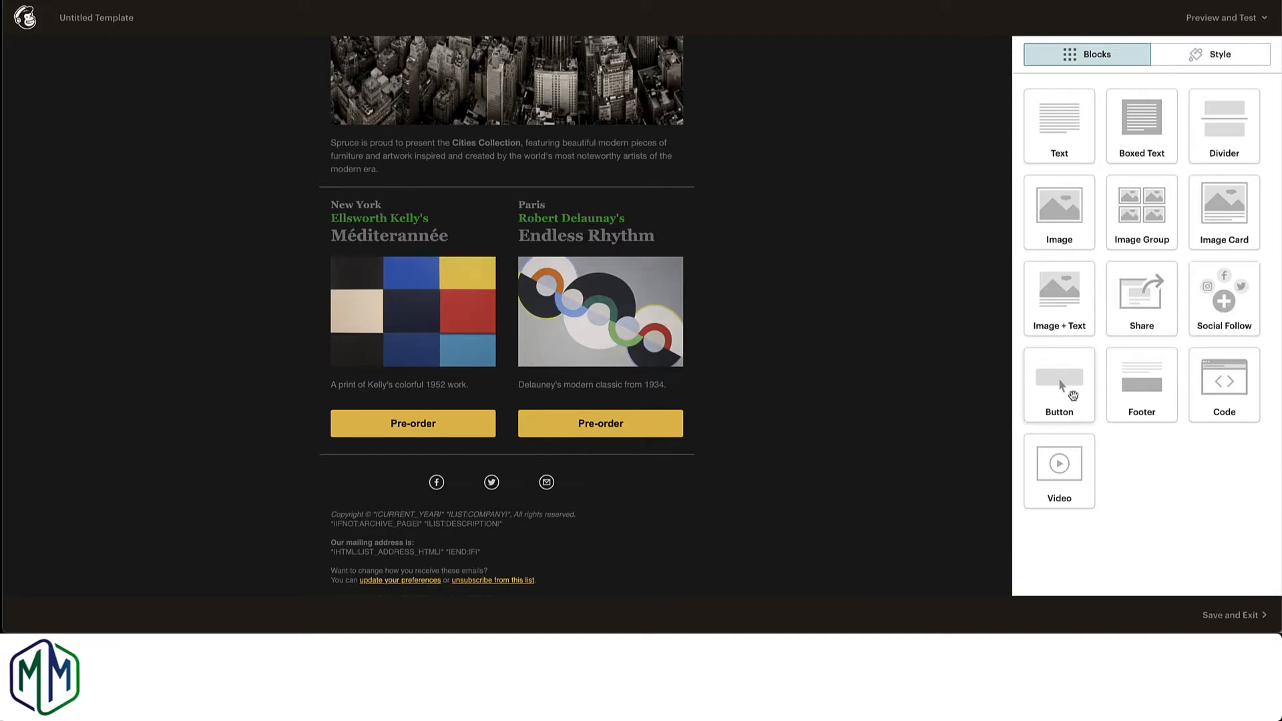
Step: Set the text of the button under Endless Rhythm to "this is my button" and show its link type options
mouse_move(662, 443)
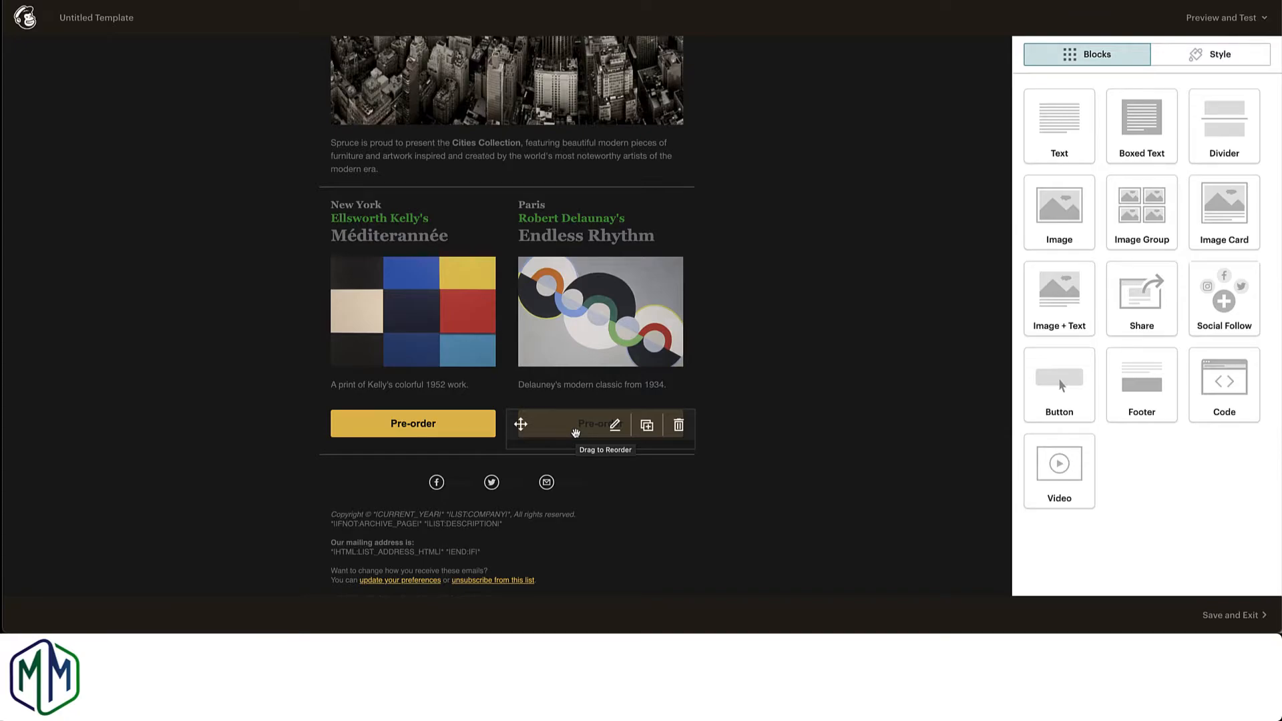
click(615, 425)
drag(1082, 139, 1027, 143)
text(this)
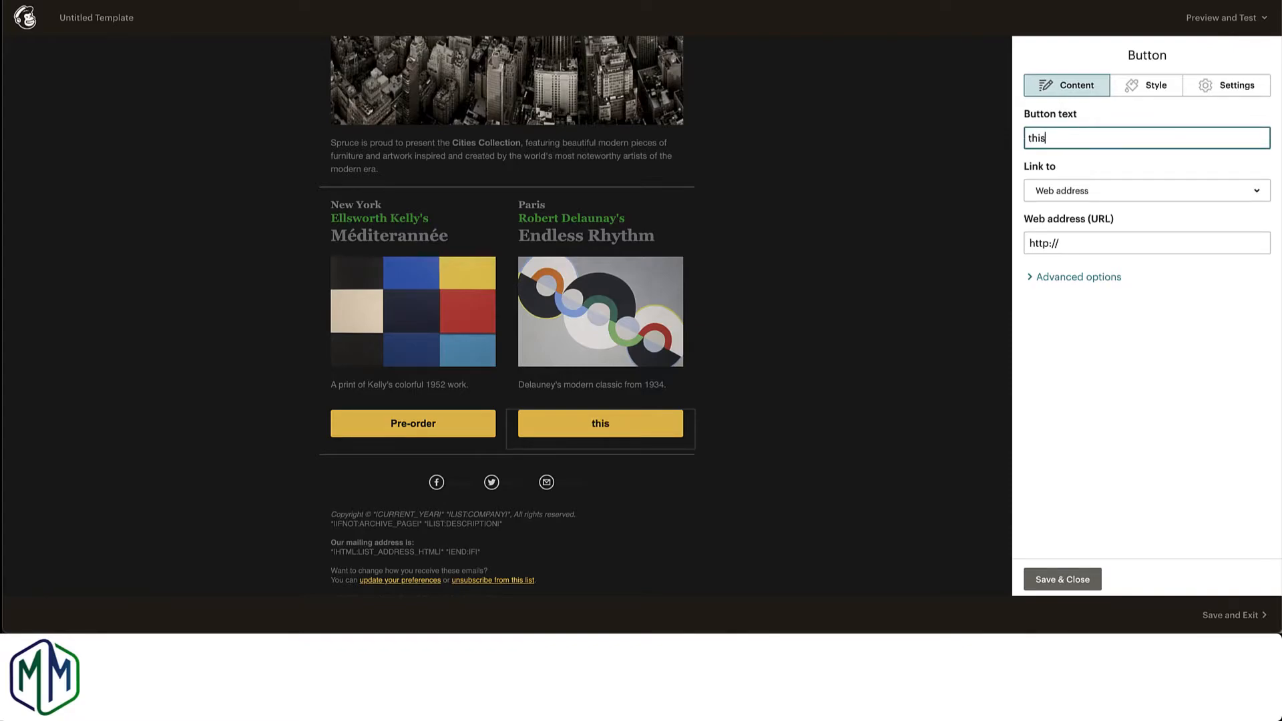
text( is my button)
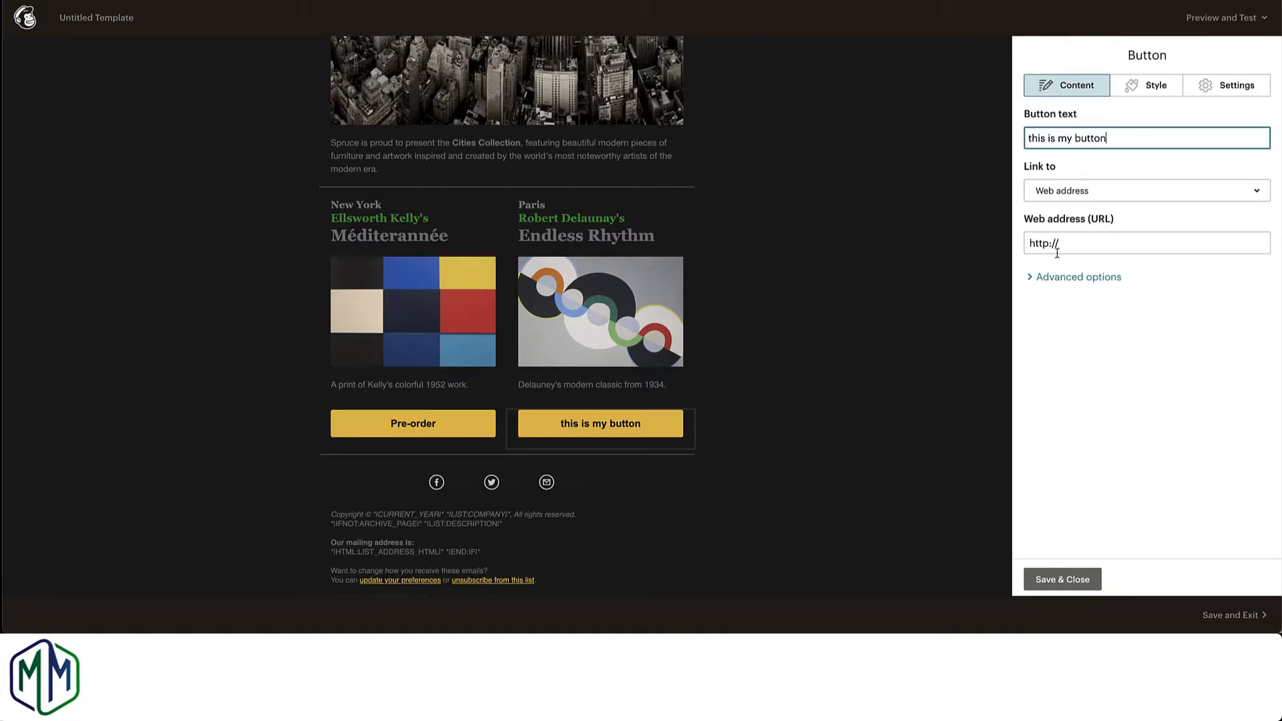
click(1128, 198)
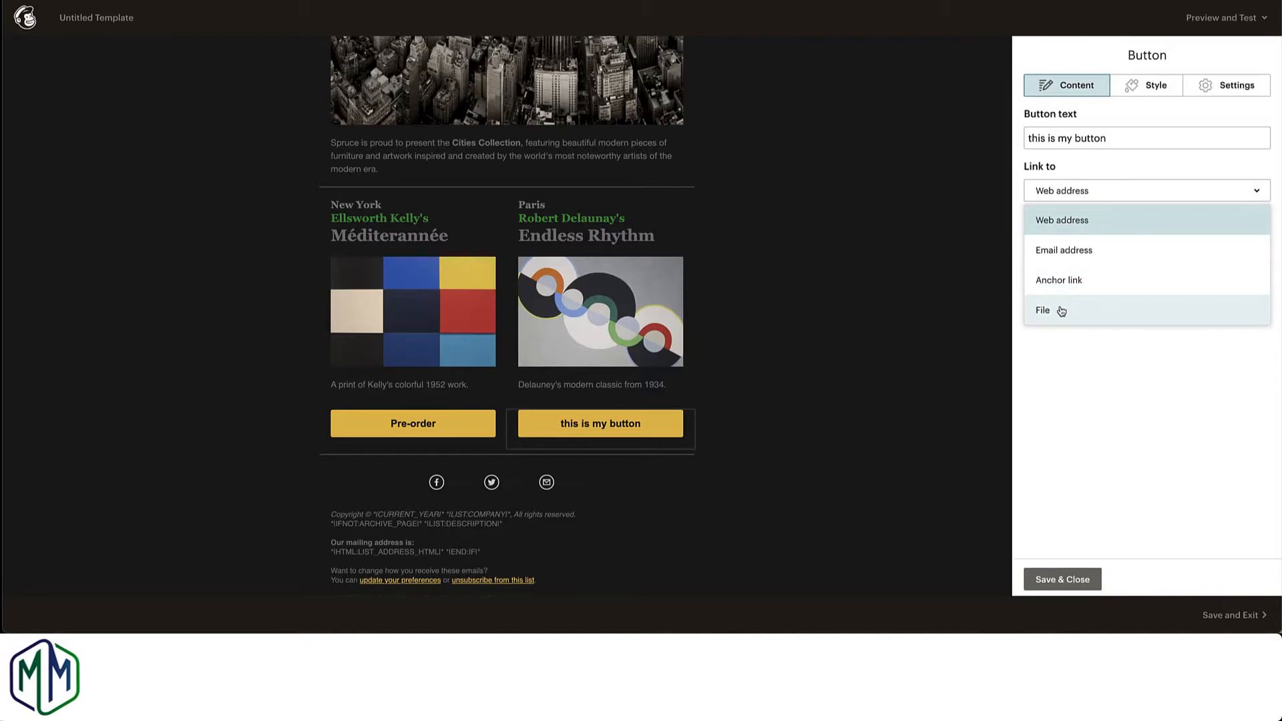
Step: Replace the text of the Endless Rhythm button with "Download Resource" and save the block
click(1115, 142)
drag(1119, 138, 1021, 141)
text(Download Resource)
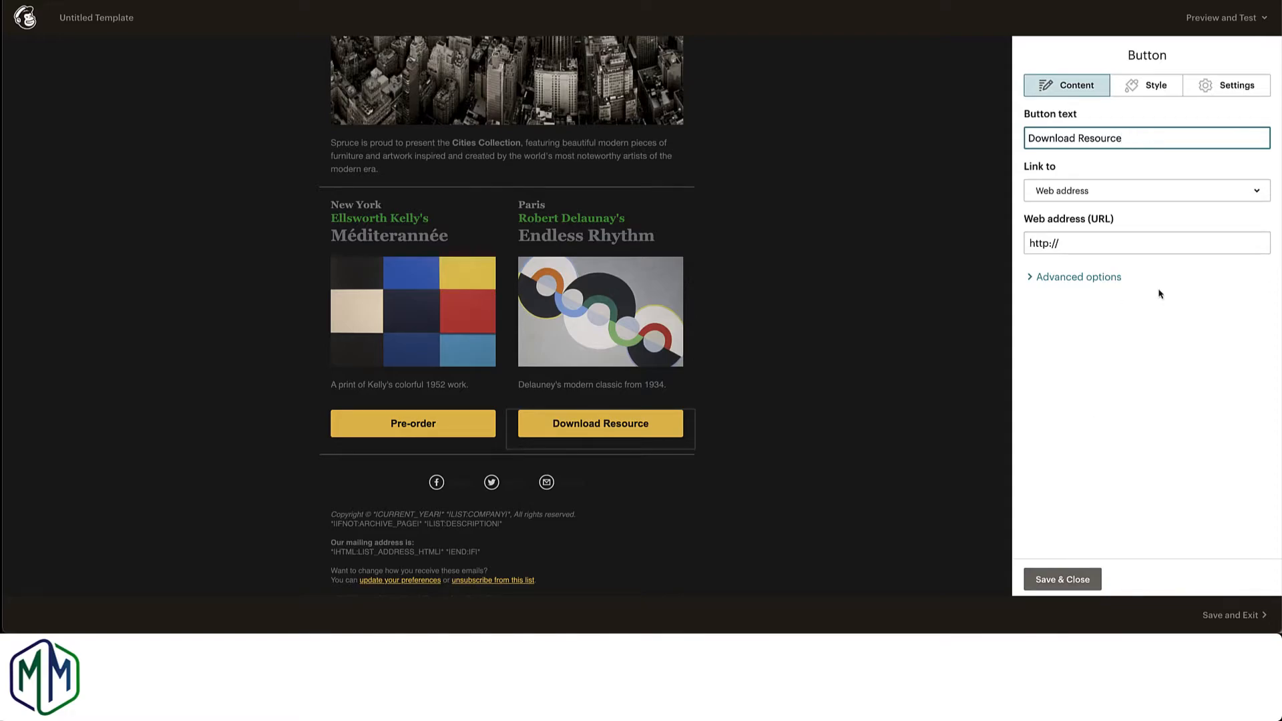
click(1059, 579)
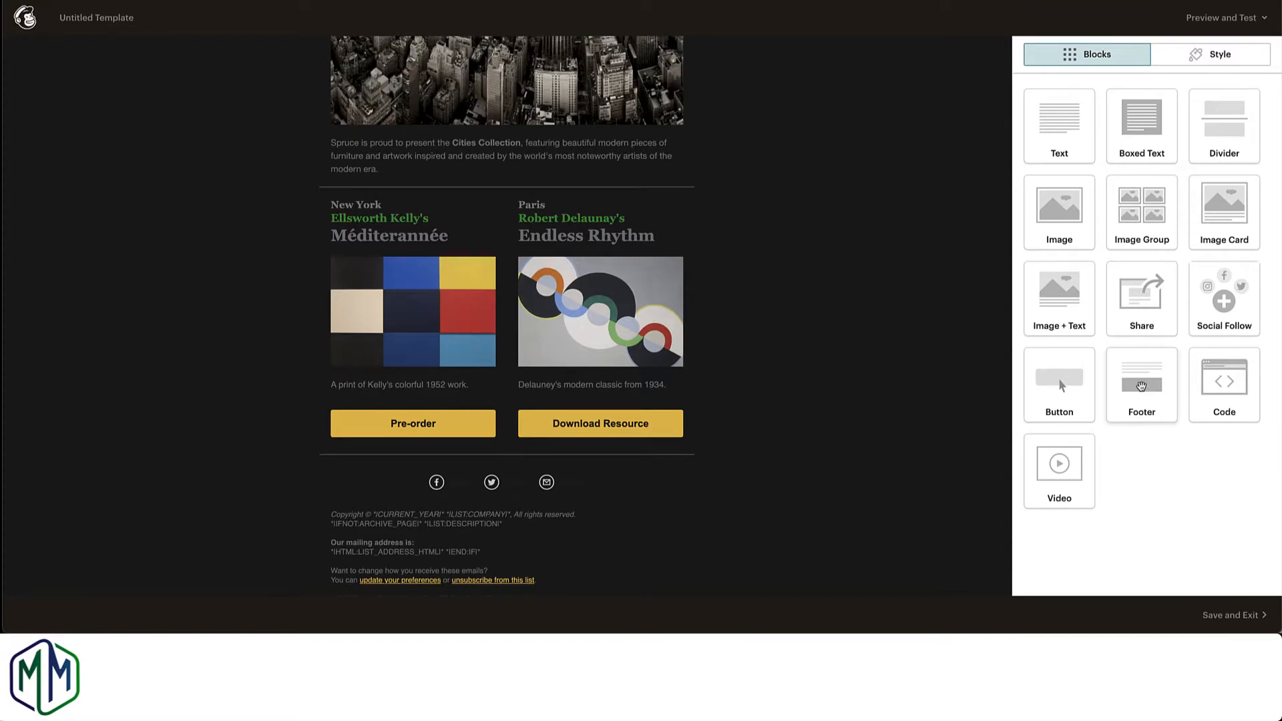
Step: Remove the REWARDS merge tag line from the end of the footer content and save the footer
scroll(484, 559, down, 1)
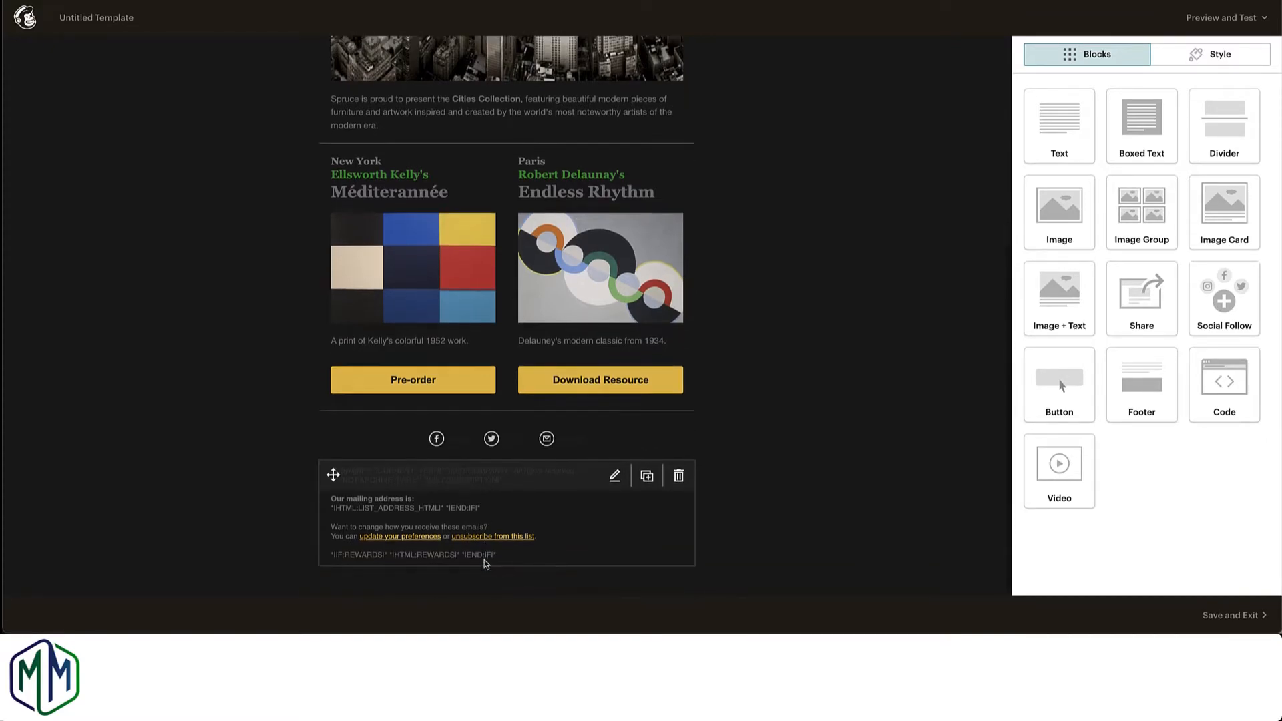
click(615, 477)
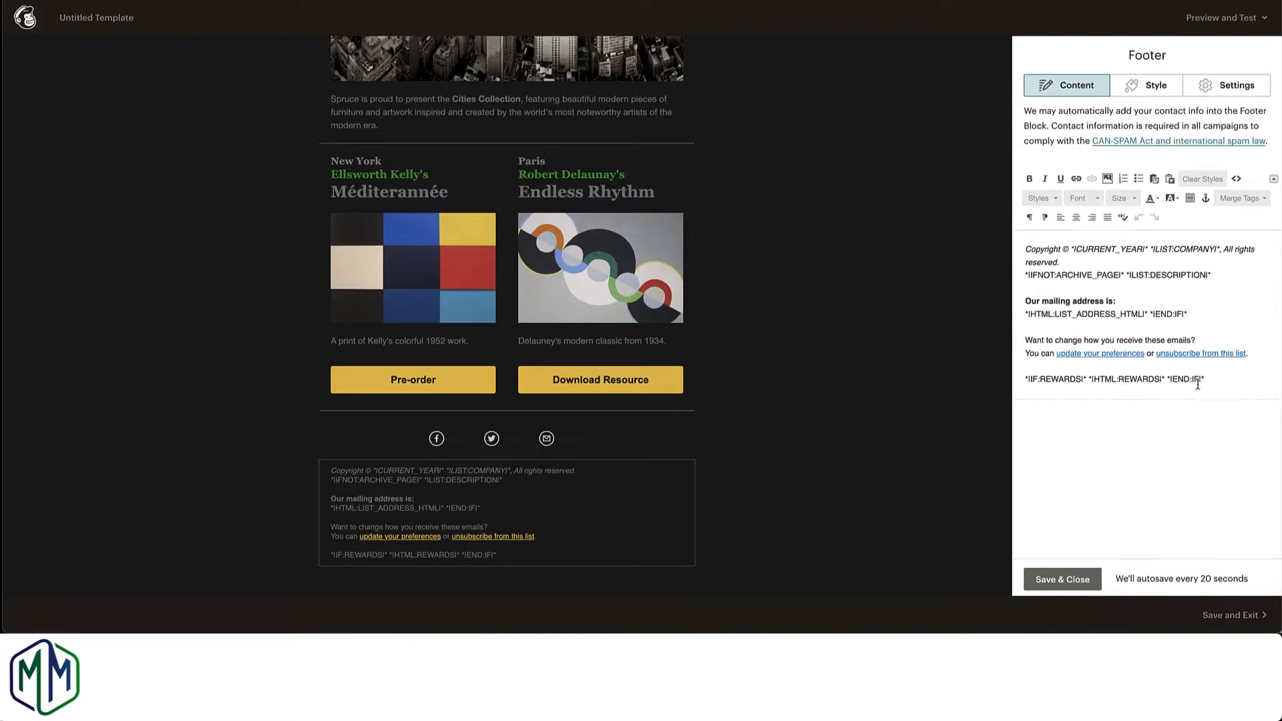
drag(1211, 379, 1013, 378)
key(BackSpace)
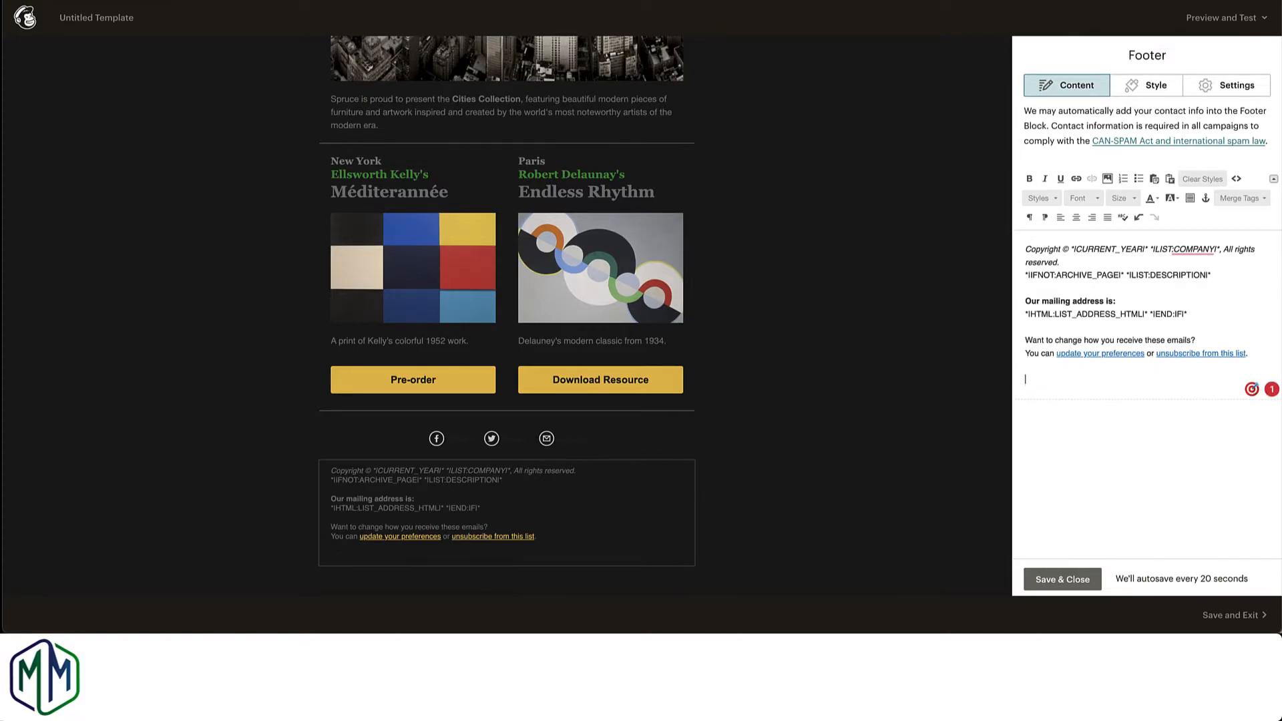
click(1062, 579)
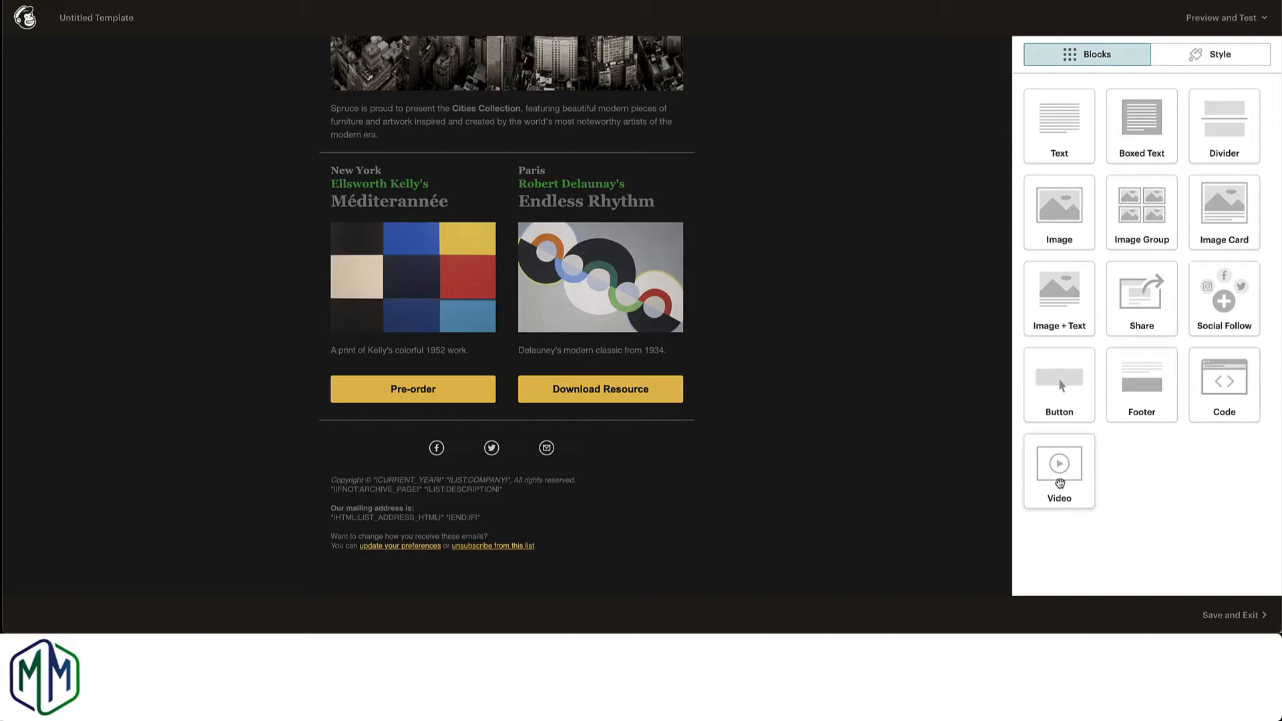
Step: Insert a Video block above the New York and Paris columns, set its card background to #000000 and save it
drag(1068, 480, 589, 154)
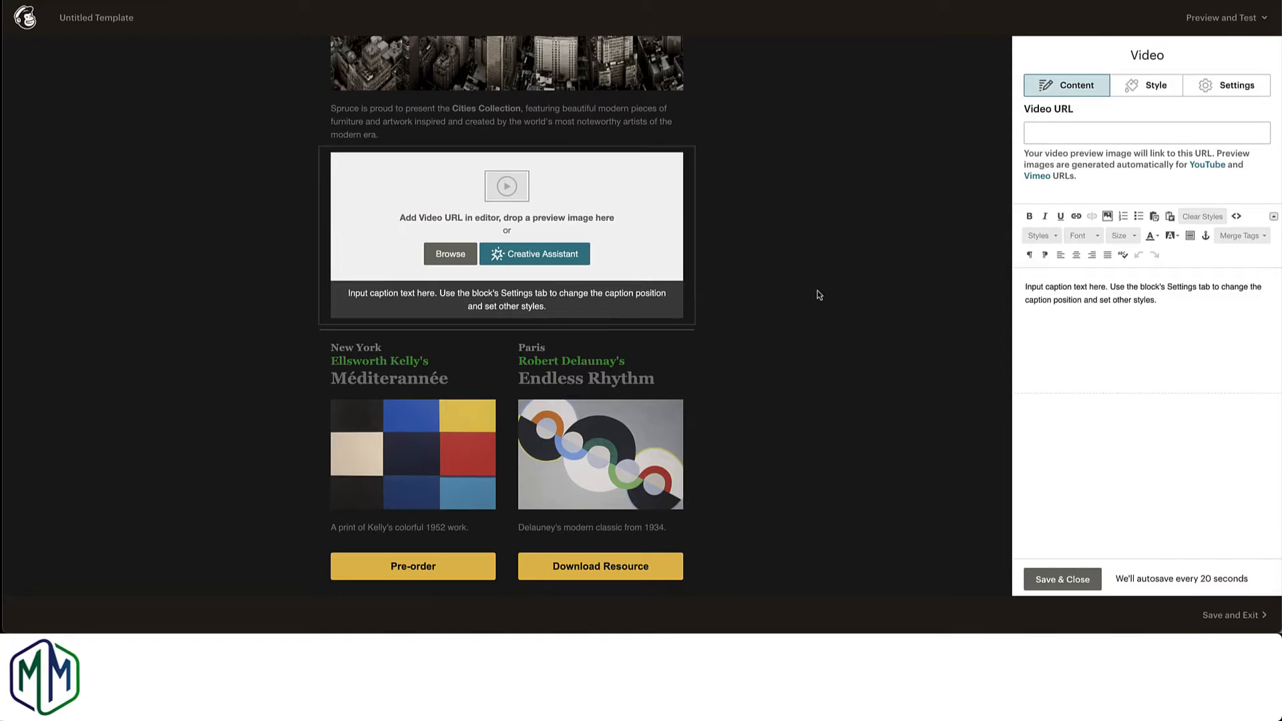
click(1165, 90)
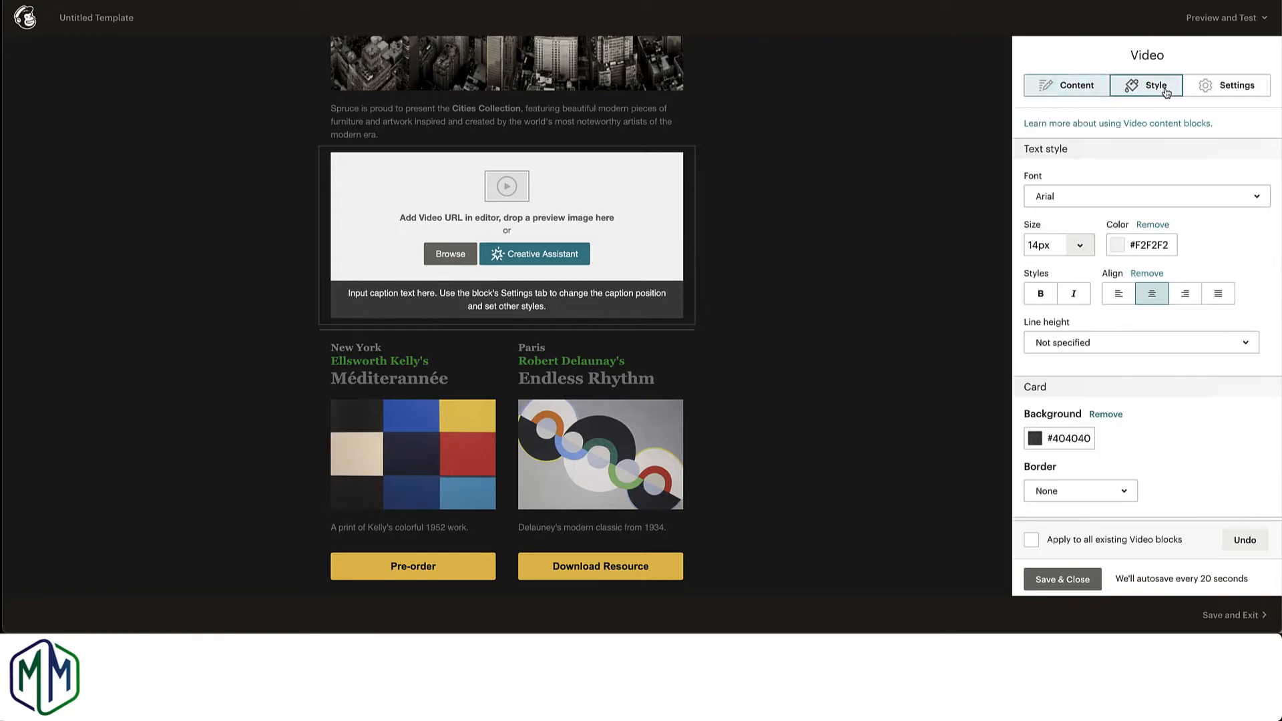
scroll(1127, 349, down, 1)
scroll(1128, 348, down, 2)
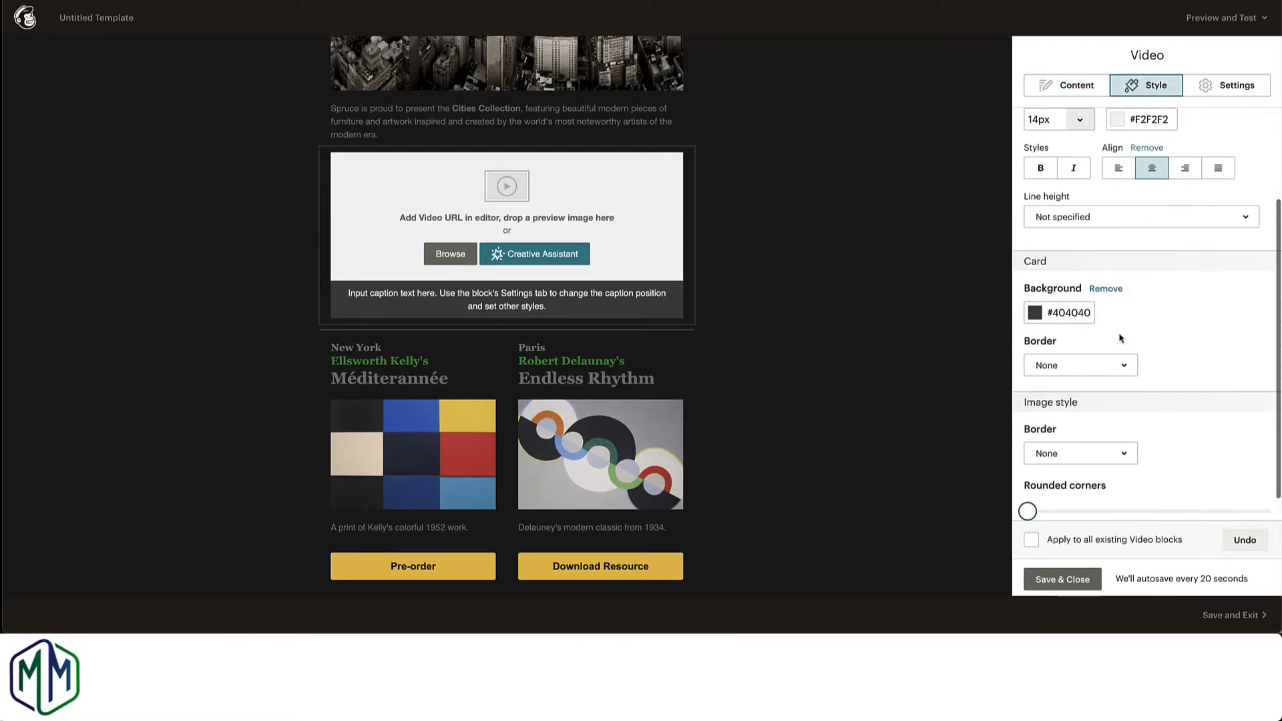
click(1035, 315)
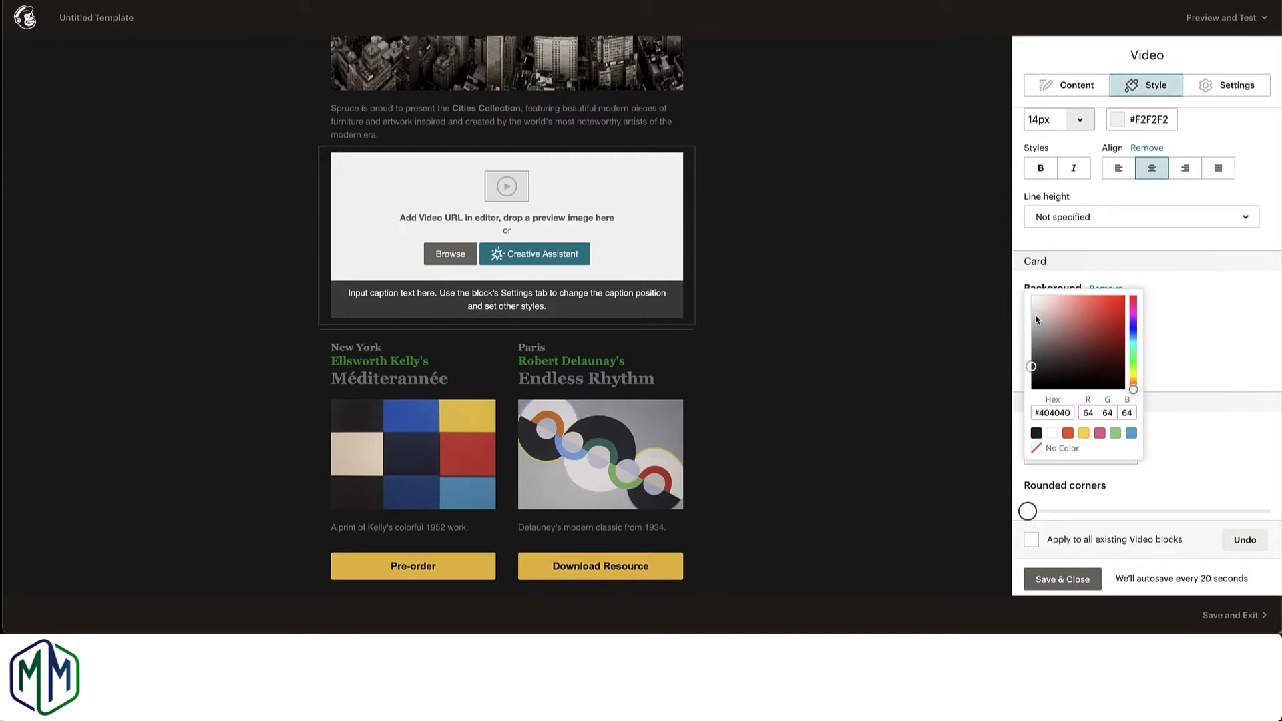
drag(1031, 368, 1030, 444)
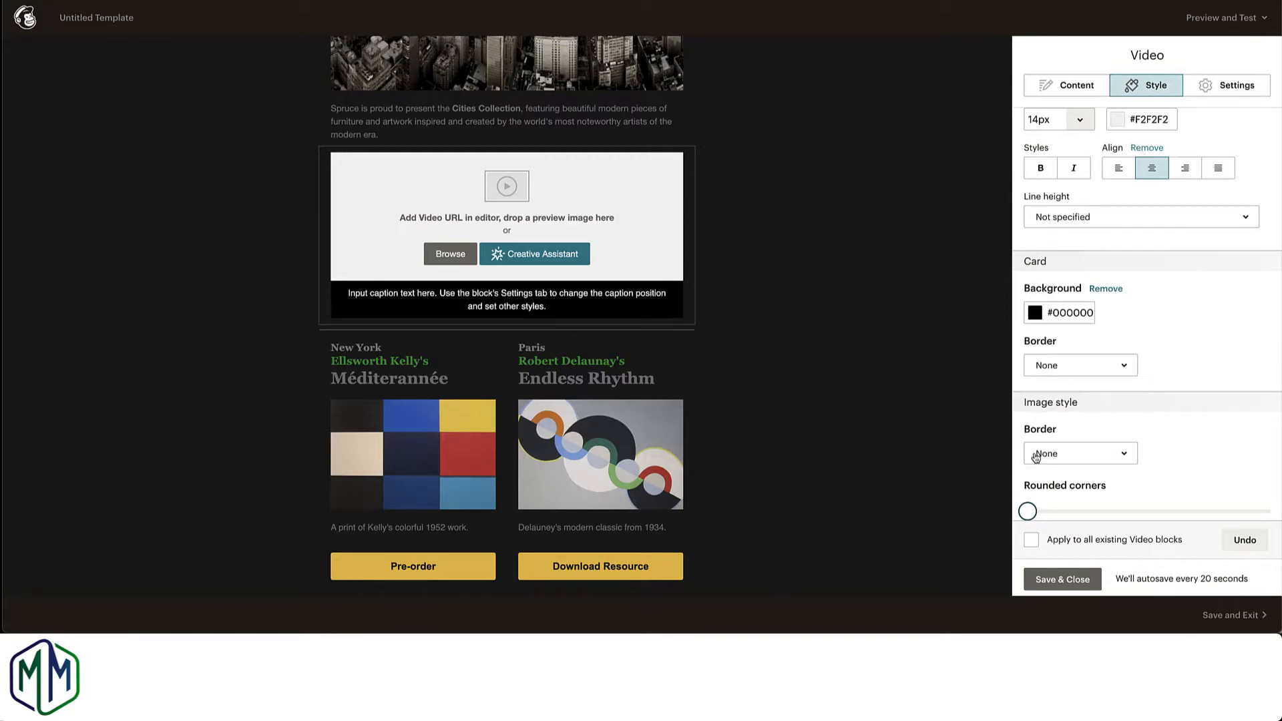
click(1062, 581)
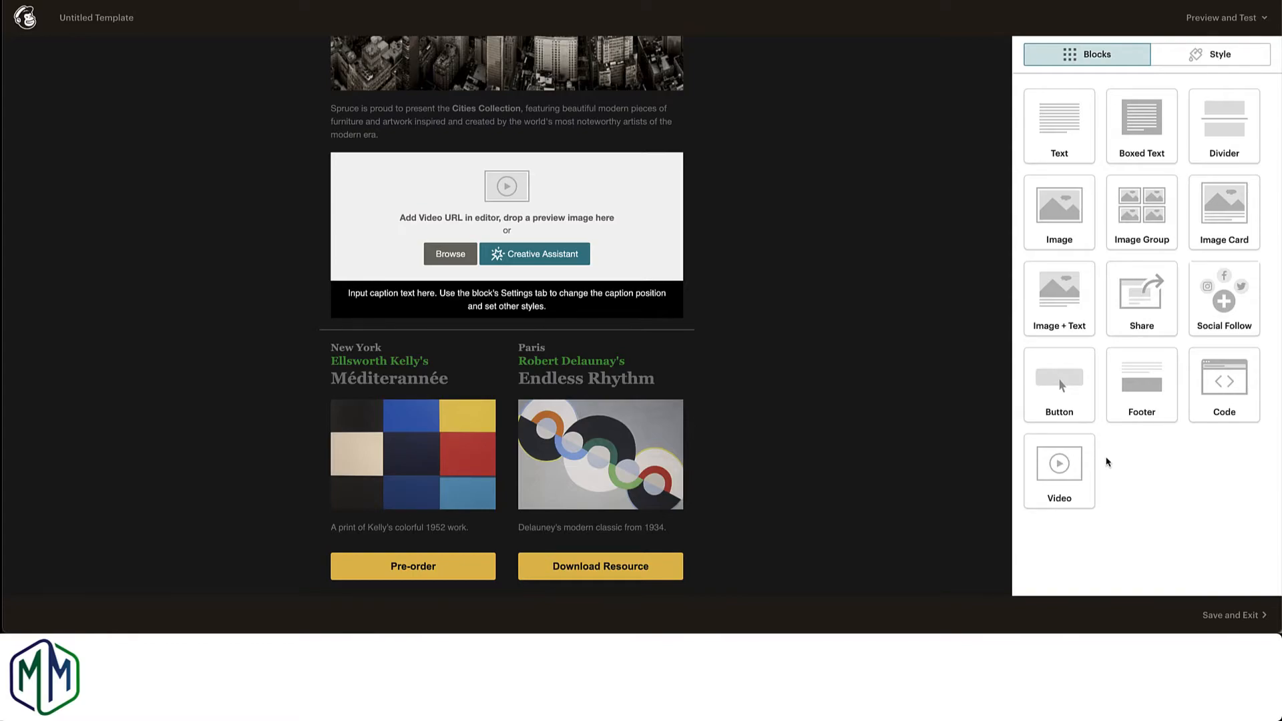
Step: Delete the Video block from the template and confirm the removal
mouse_move(648, 179)
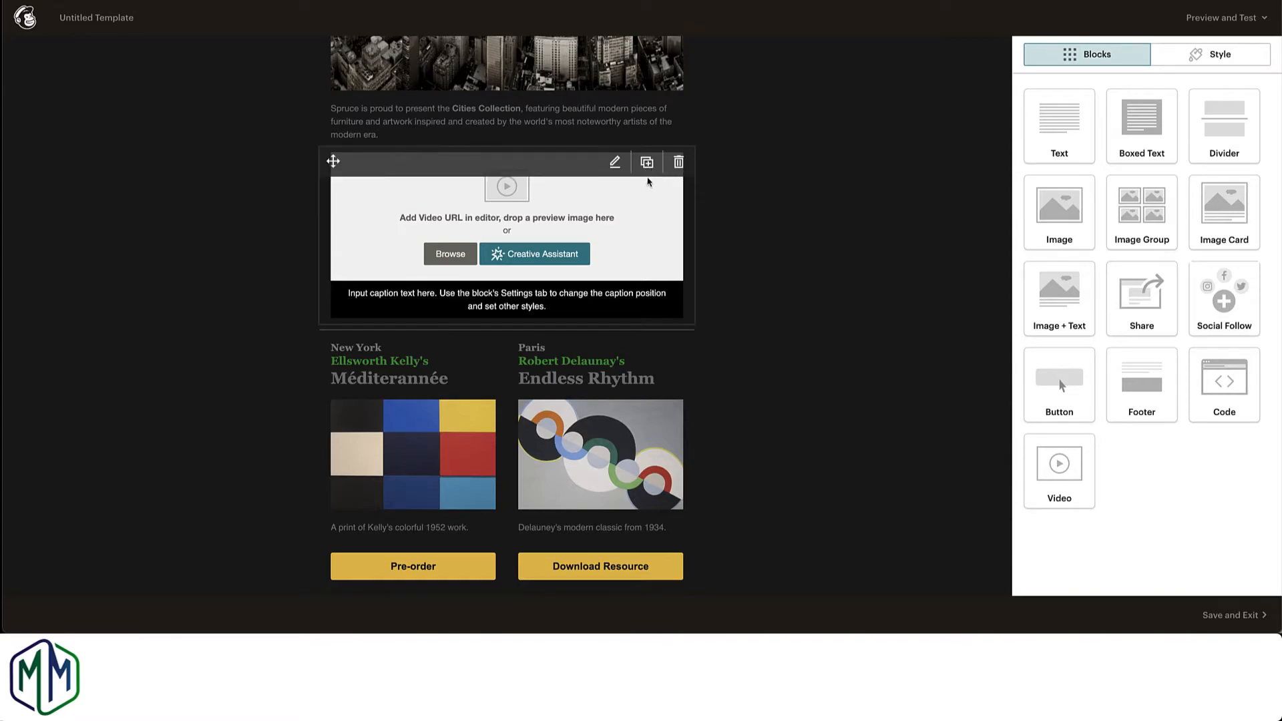
click(679, 162)
click(501, 368)
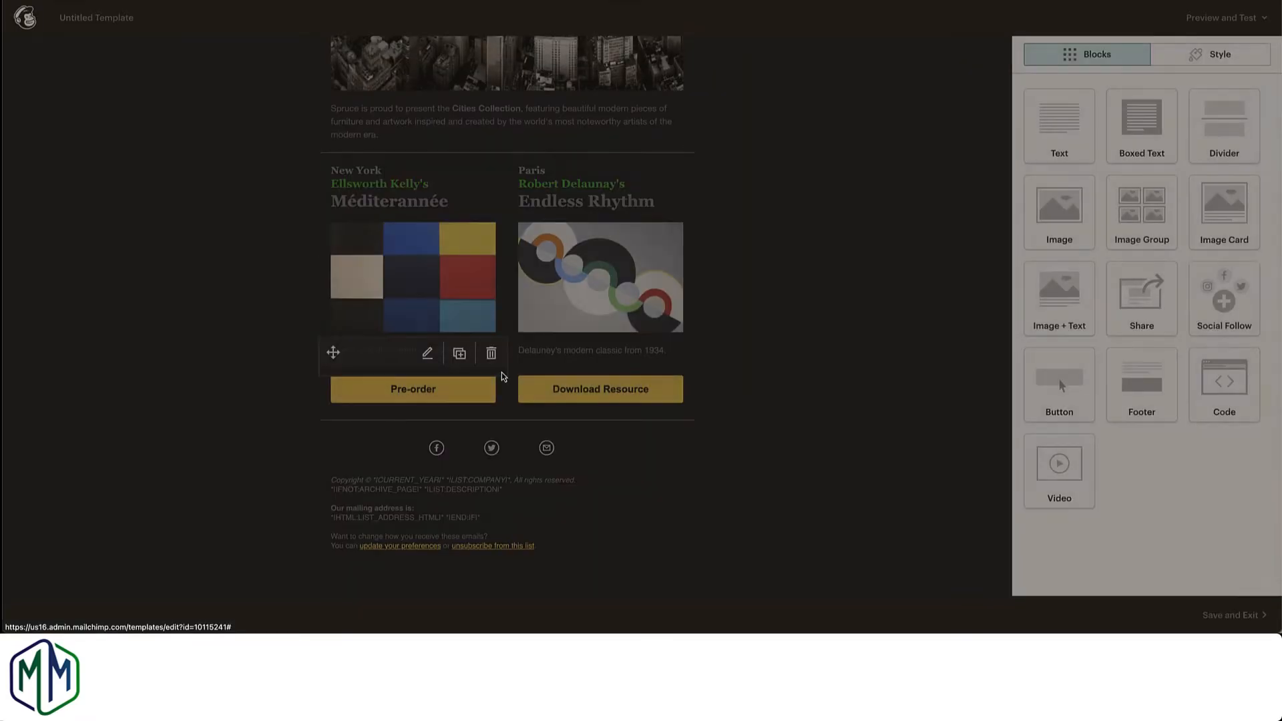
Step: Insert a Button block below the Cities Collection paragraph and set its text to "Read More"
scroll(458, 228, up, 4)
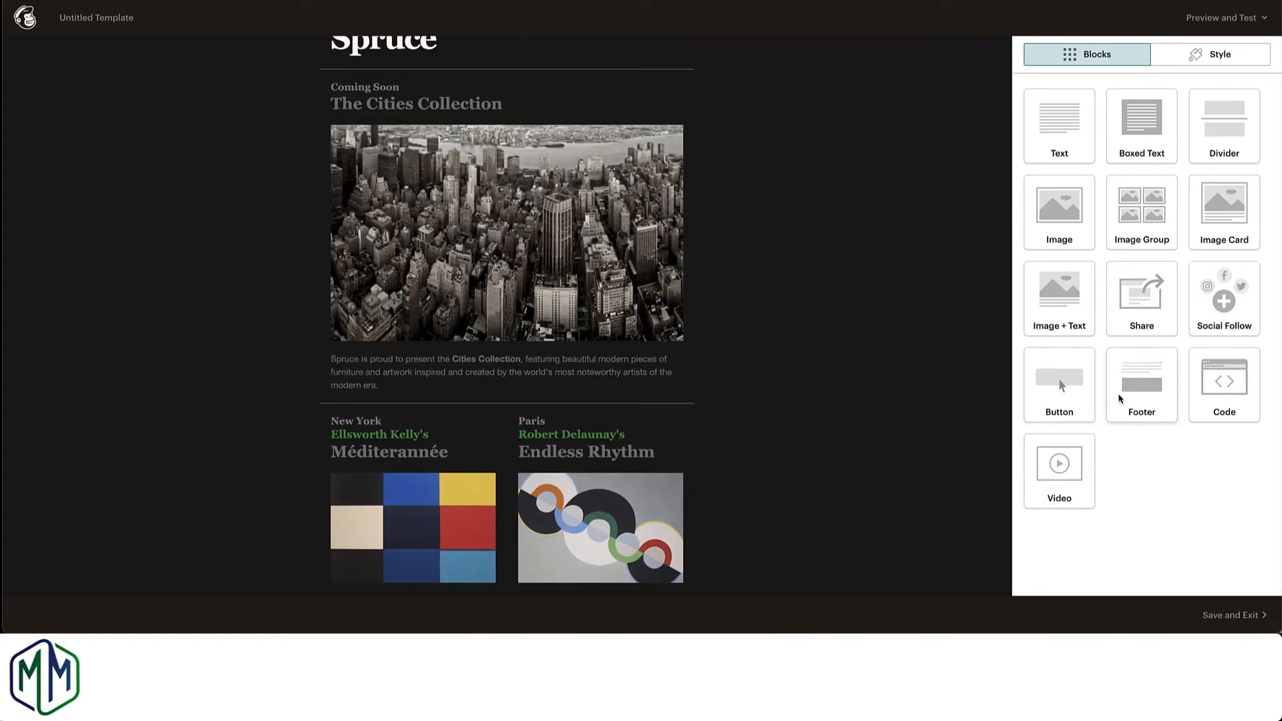
drag(1064, 388, 620, 455)
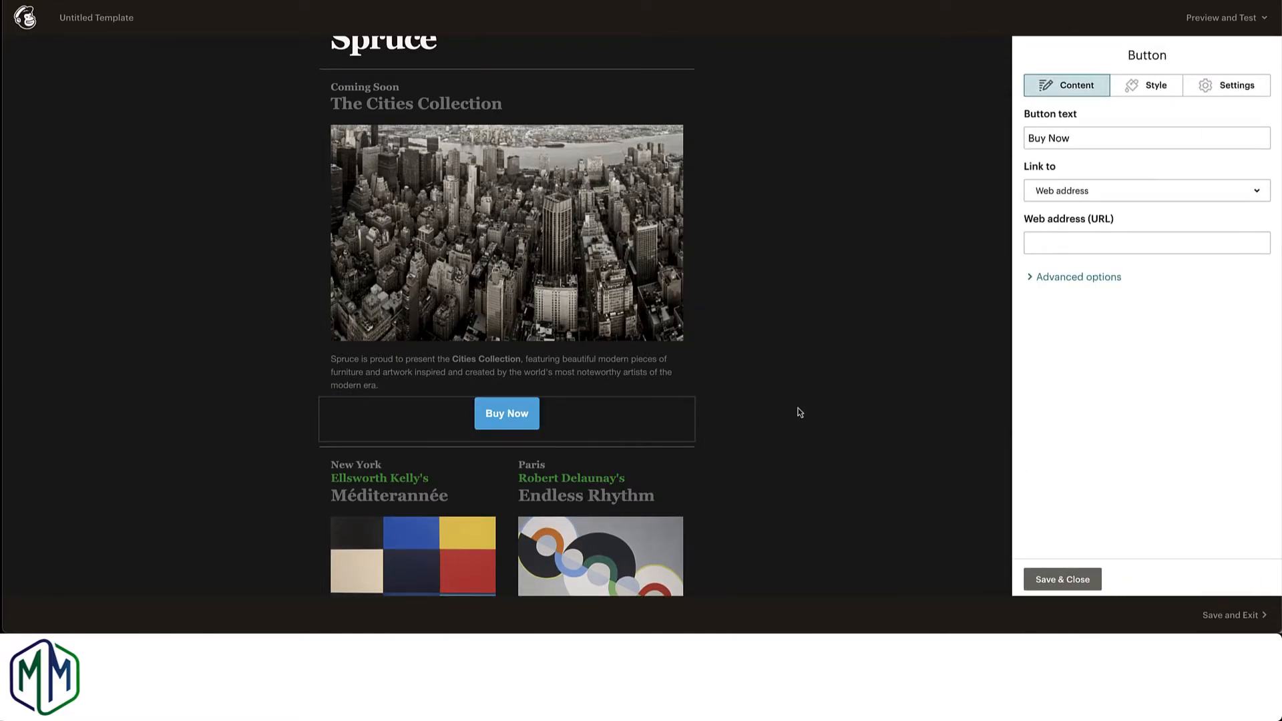
drag(1093, 140, 989, 138)
text(Re)
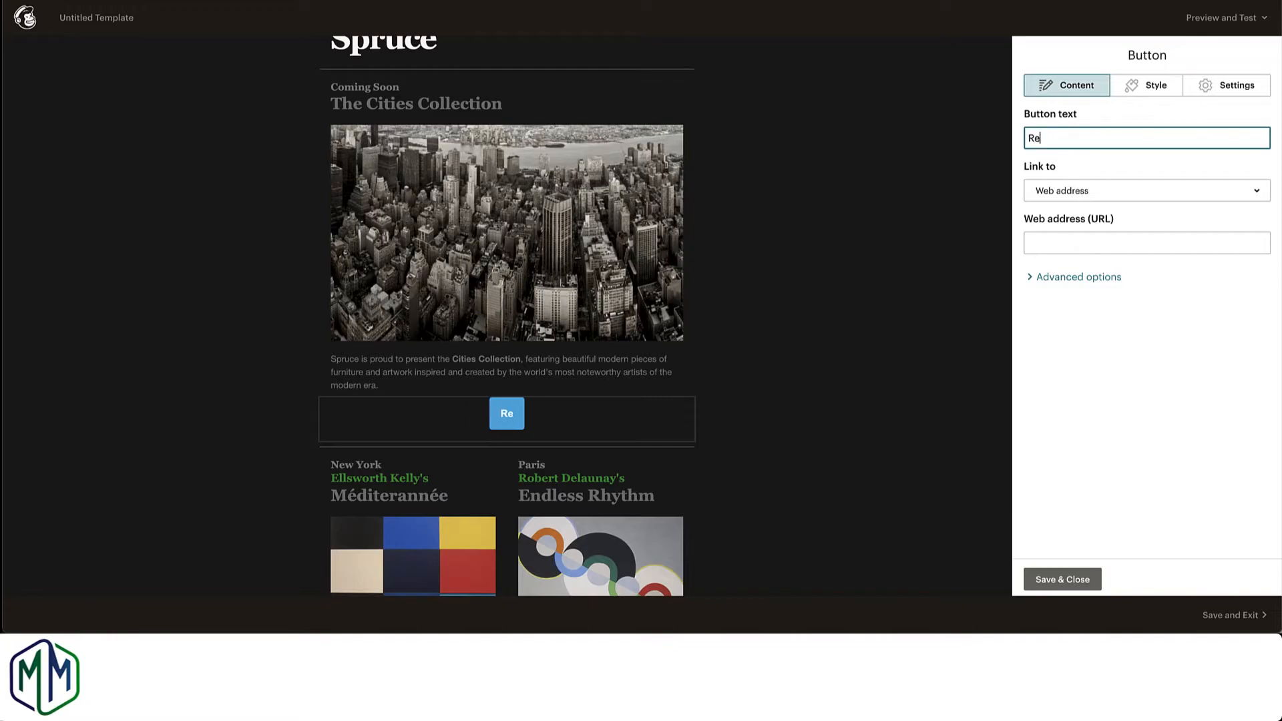
text(ad More)
key(Tab)
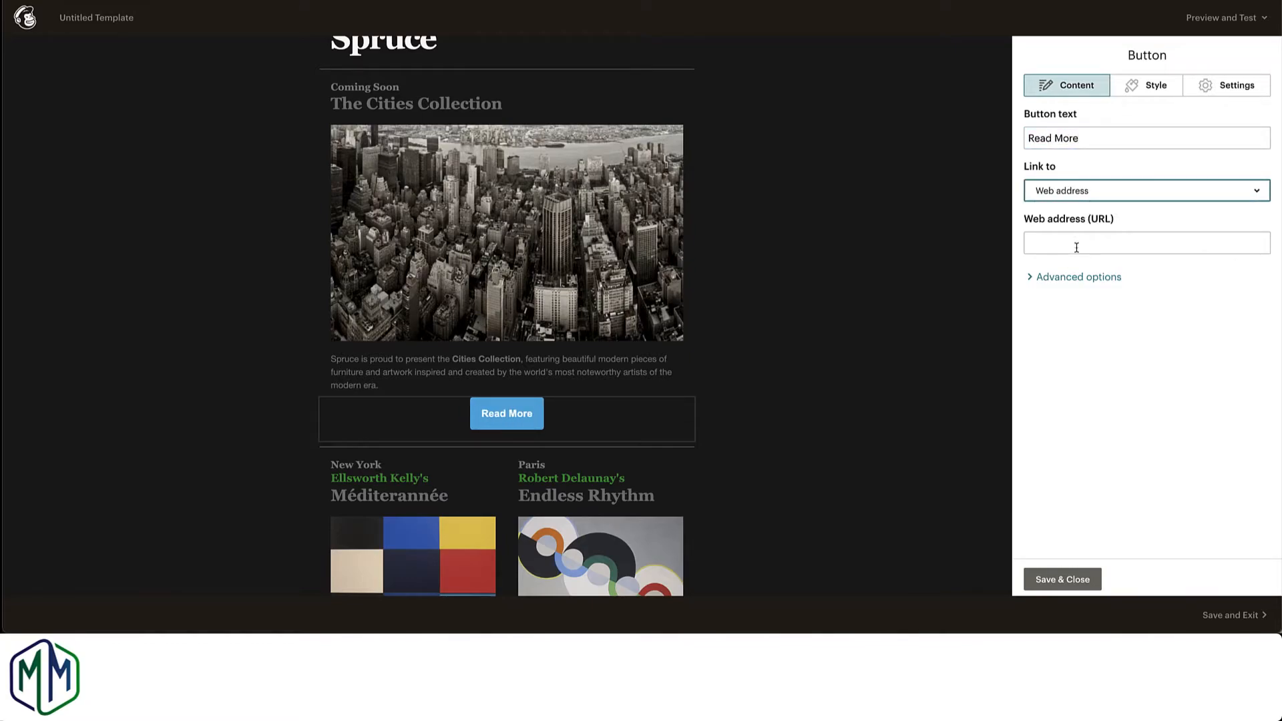
Step: Set the alignment of the Read More button to Right
click(1158, 102)
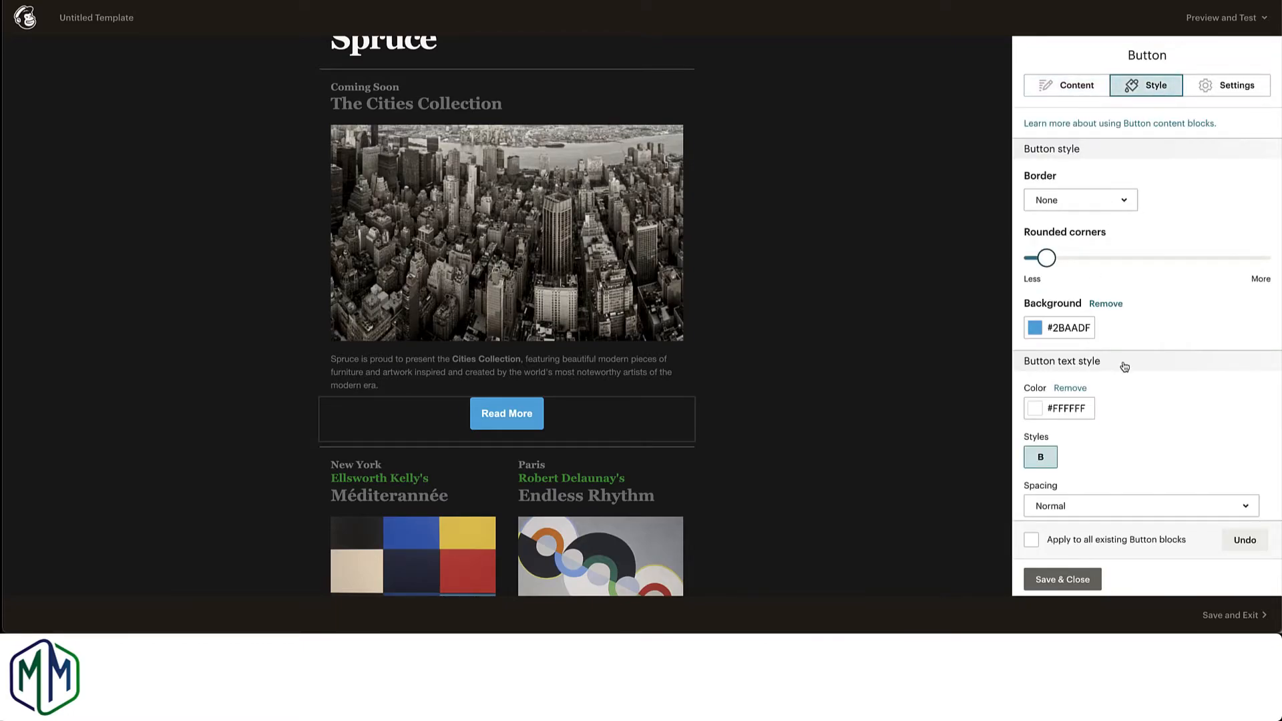
scroll(1125, 367, down, 3)
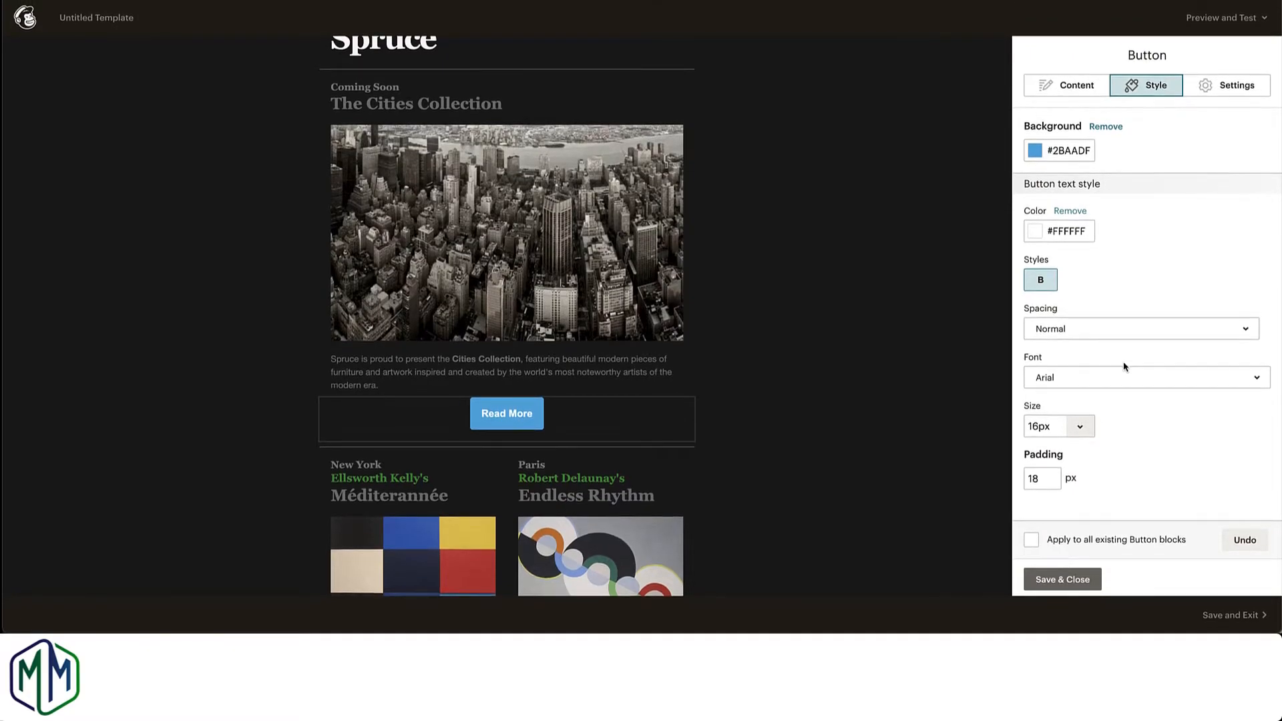
scroll(1124, 367, up, 3)
click(1236, 86)
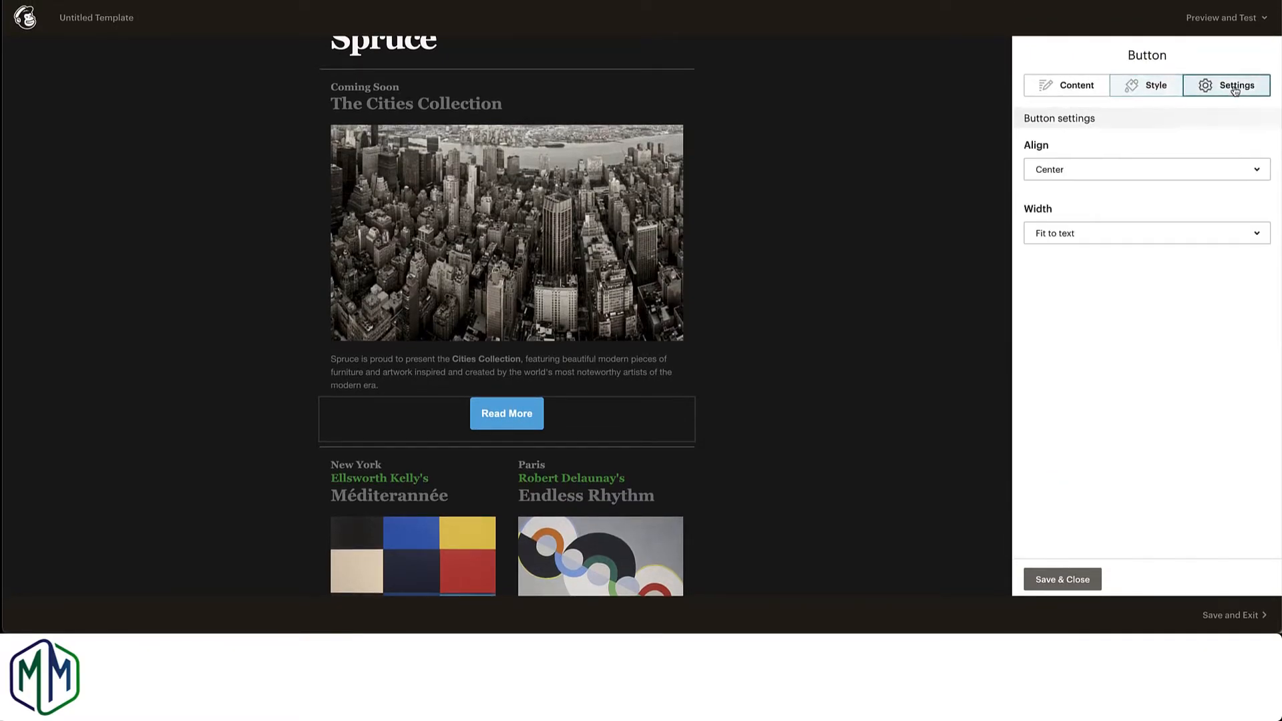
click(1189, 173)
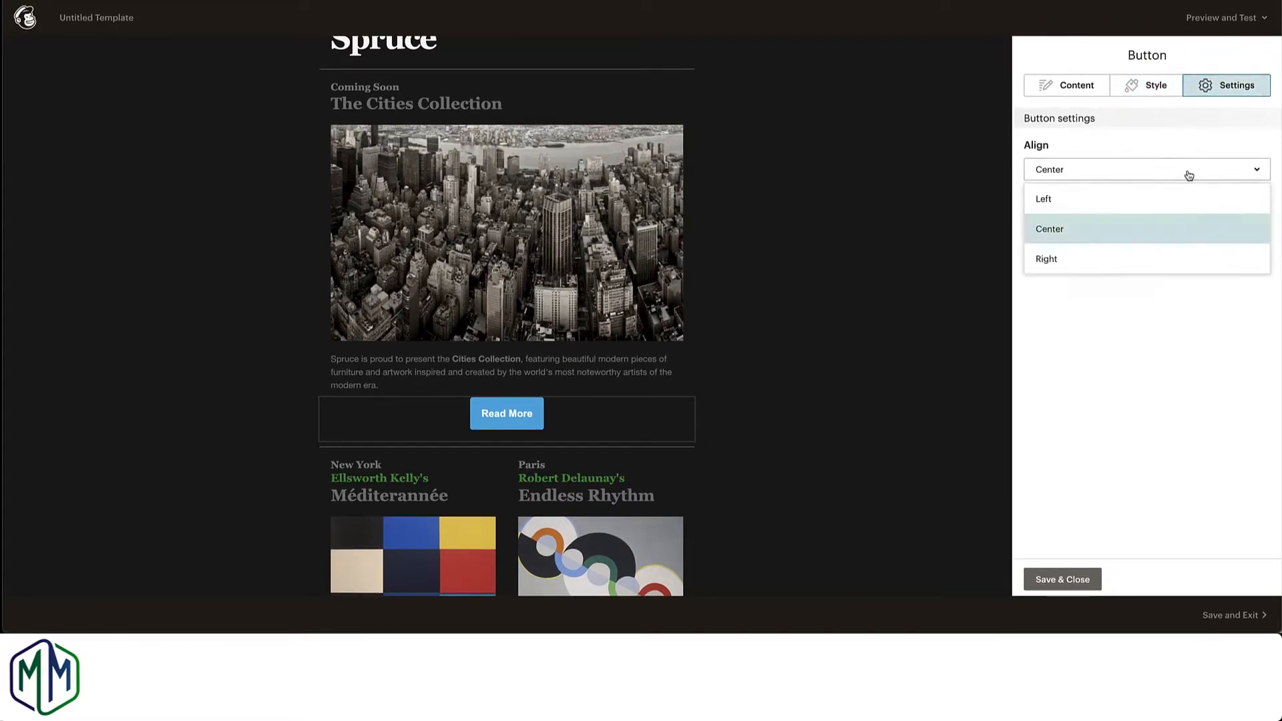
click(1091, 268)
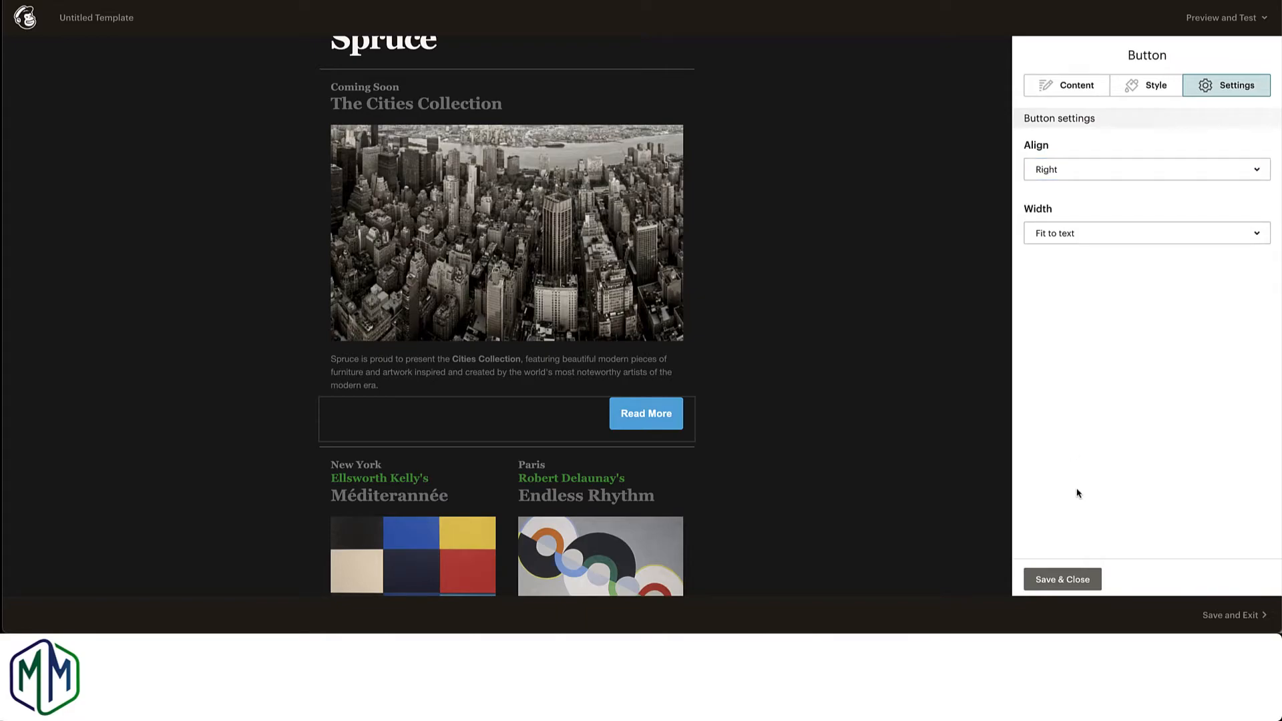
Step: Change the Read More button's background to #d0d0d0 and save the block
click(1147, 89)
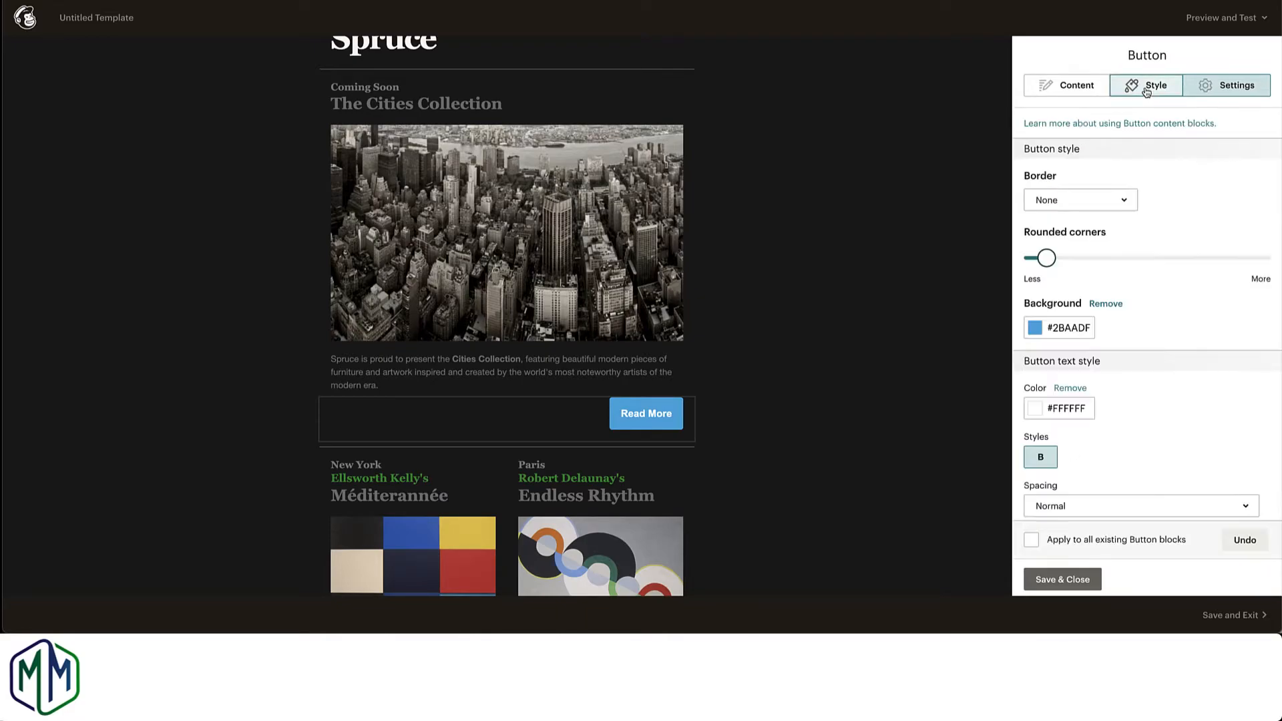
click(1037, 328)
drag(1108, 323, 1023, 333)
click(1022, 334)
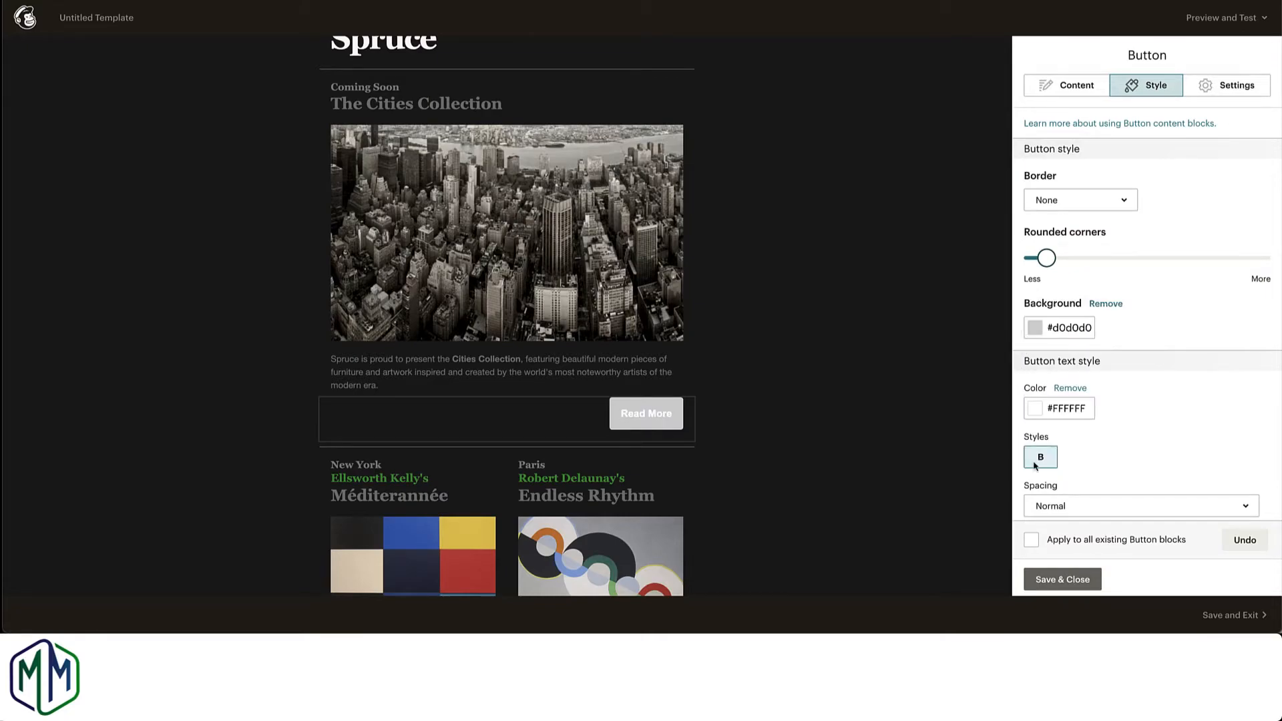
click(1066, 580)
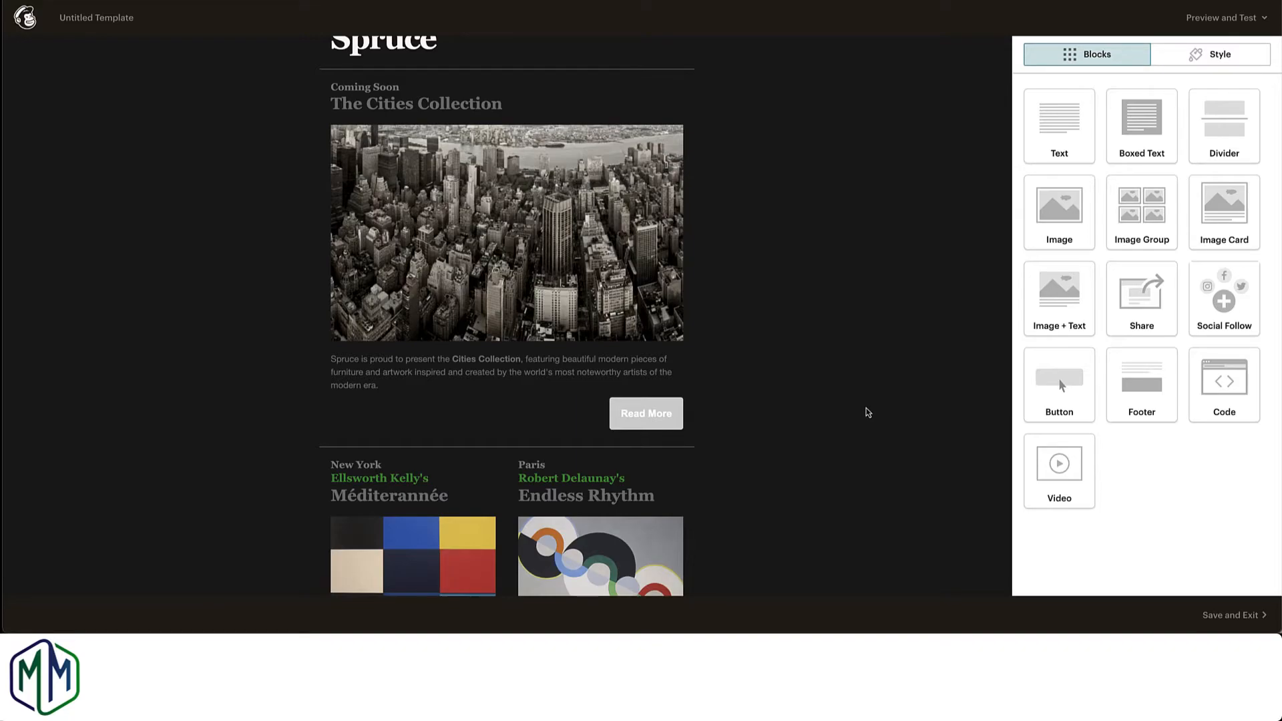
Step: Save the finished template under the name "test mc" and exit the editor
mouse_move(475, 214)
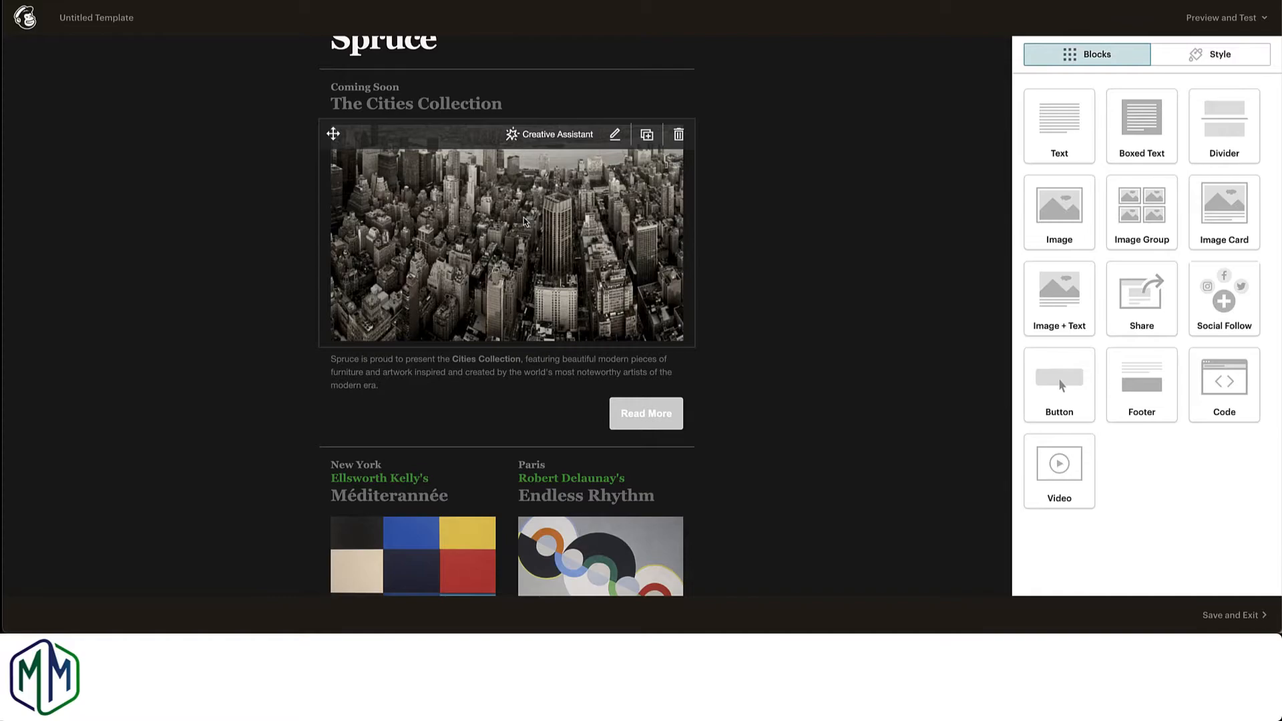
scroll(524, 219, down, 4)
mouse_move(584, 326)
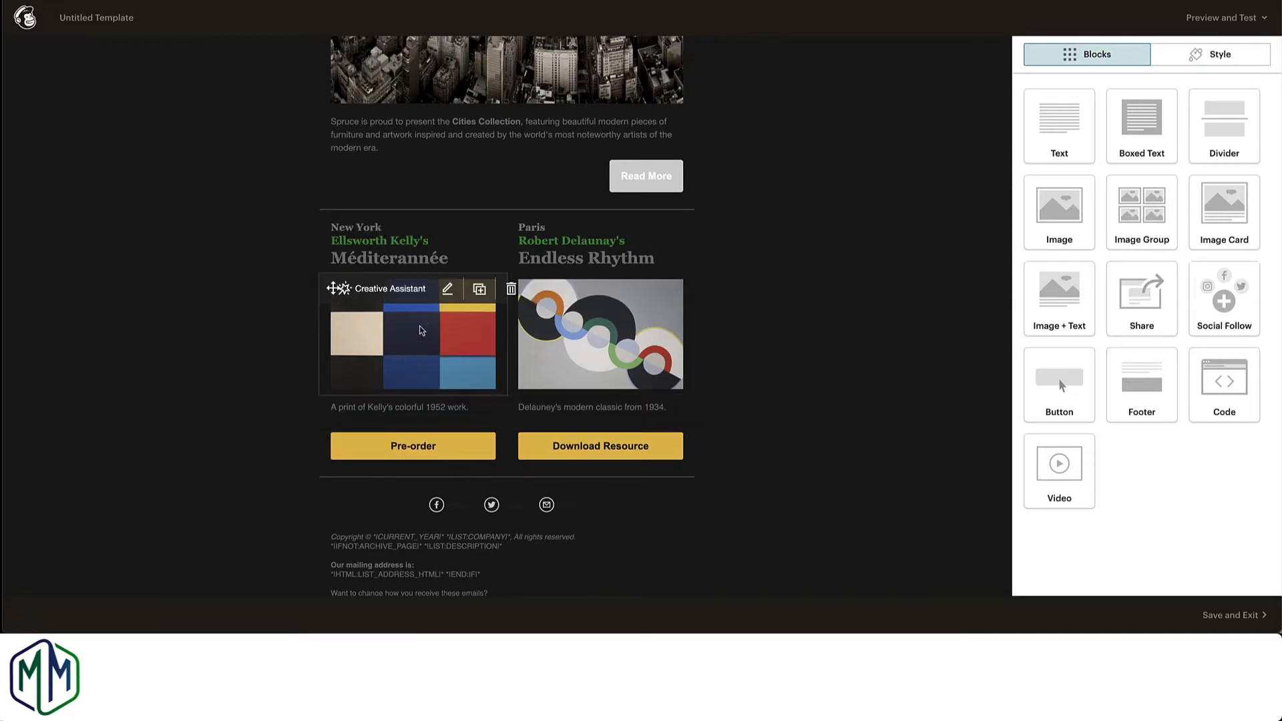
scroll(435, 328, up, 5)
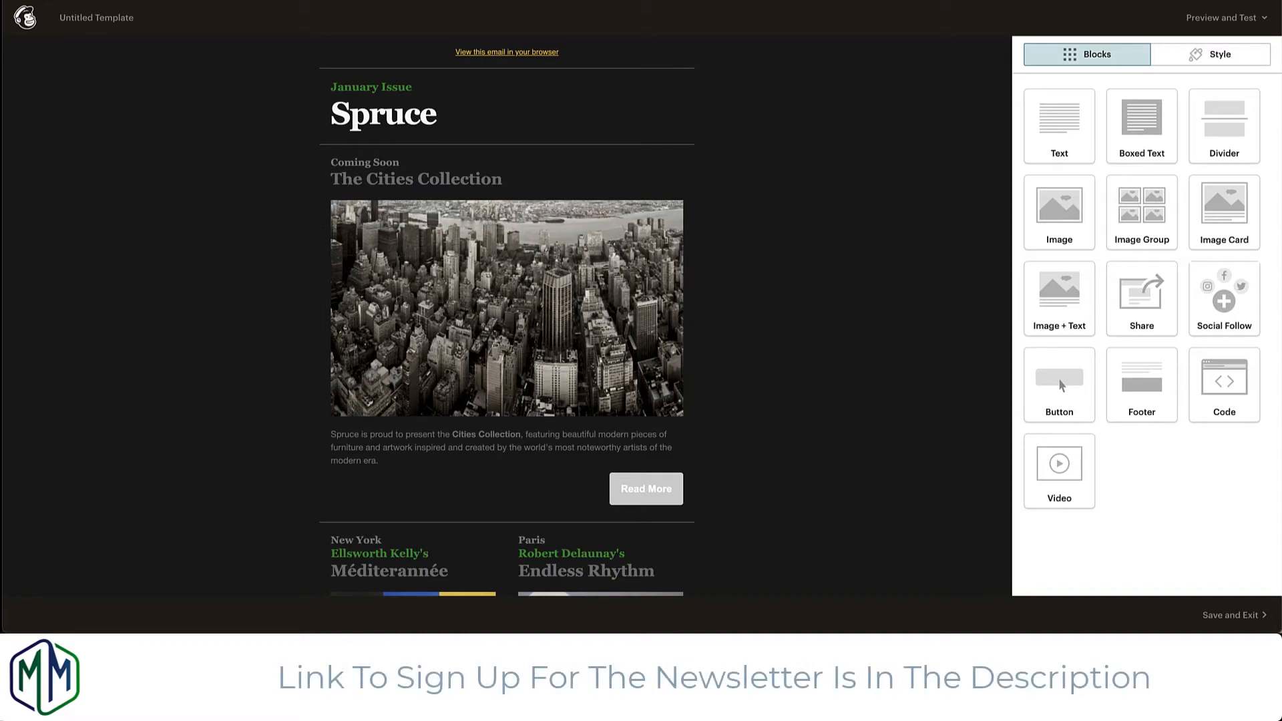
click(1232, 615)
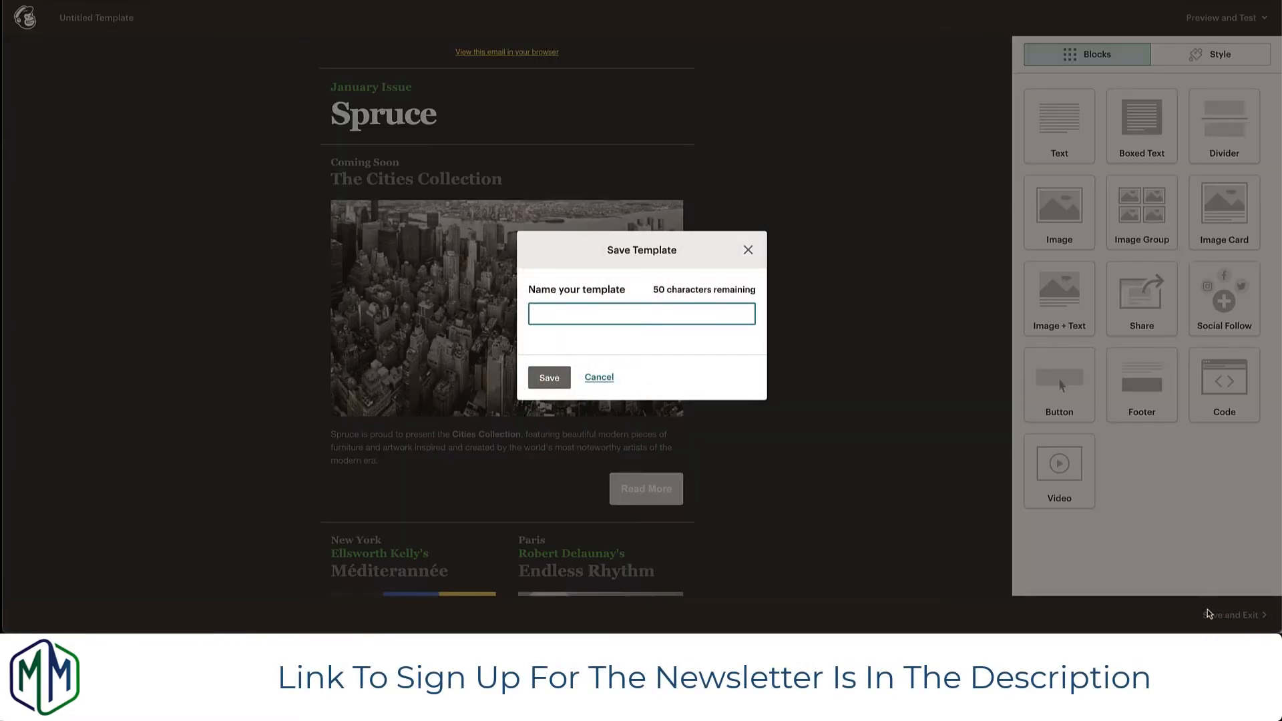
text(test mc)
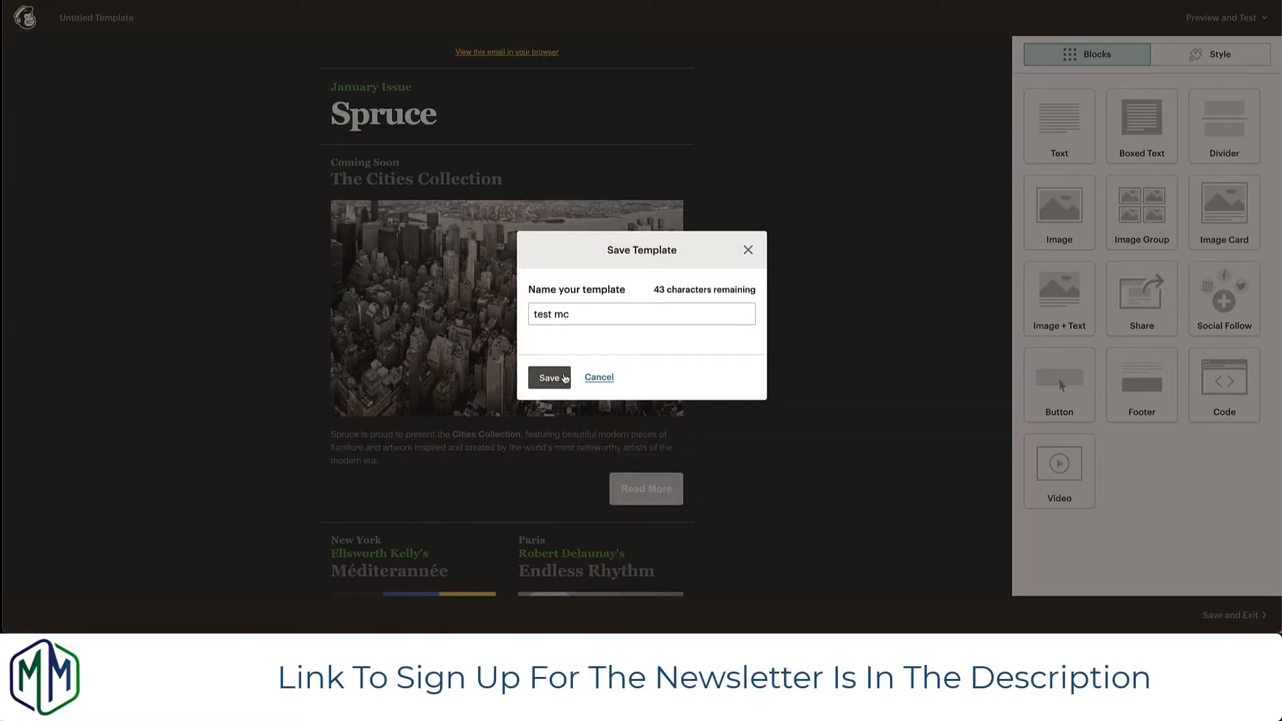
click(550, 378)
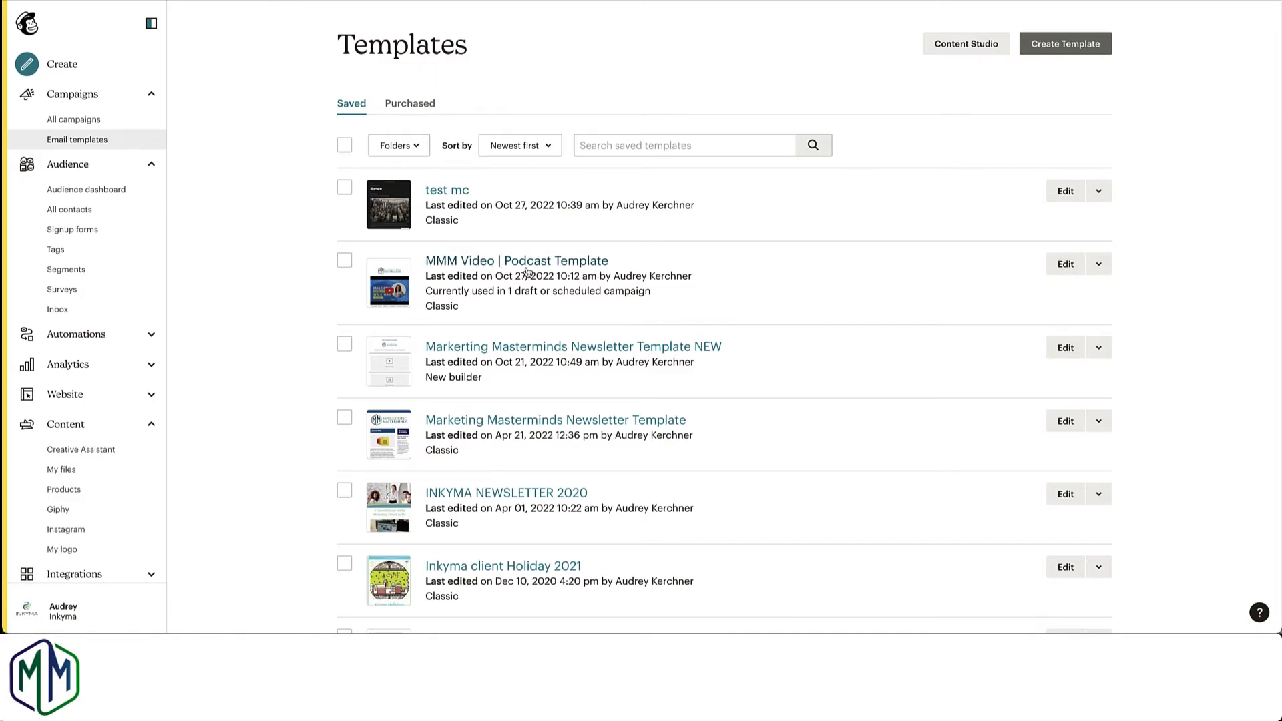
Step: Open the MMM Video | Podcast Template for editing and examine its layout from the logo down to the footer
click(1065, 264)
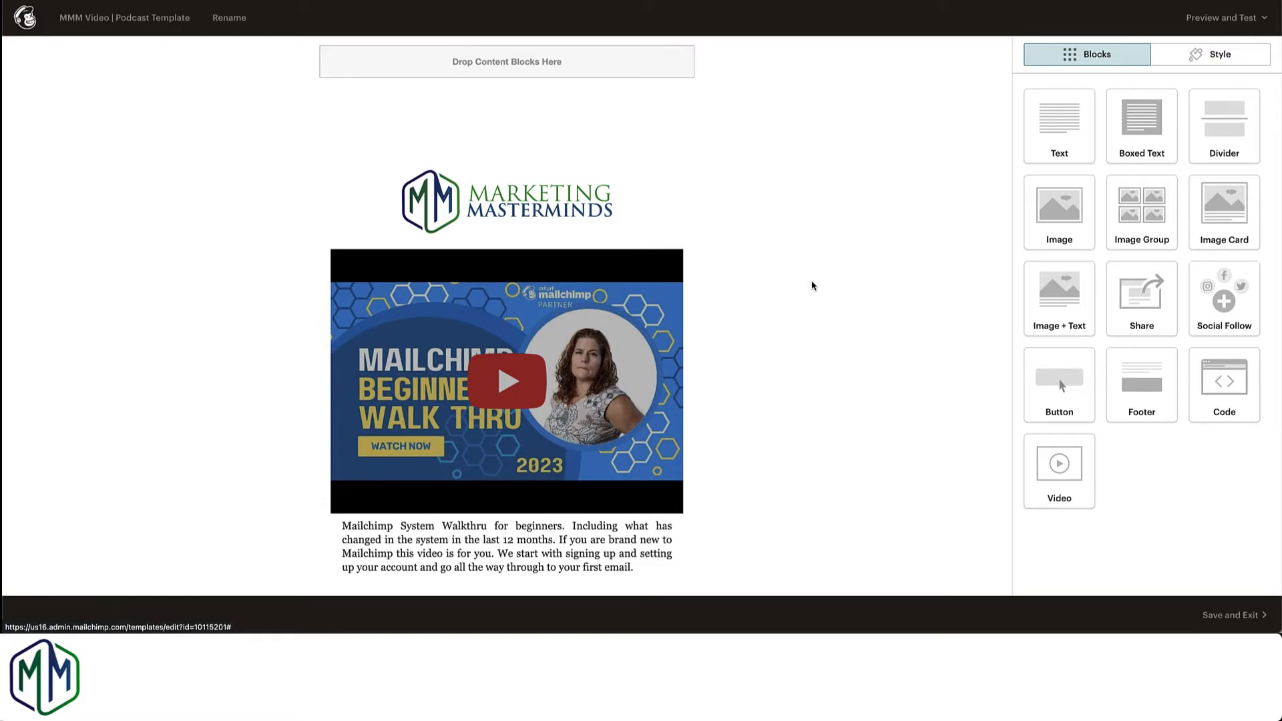
mouse_move(576, 211)
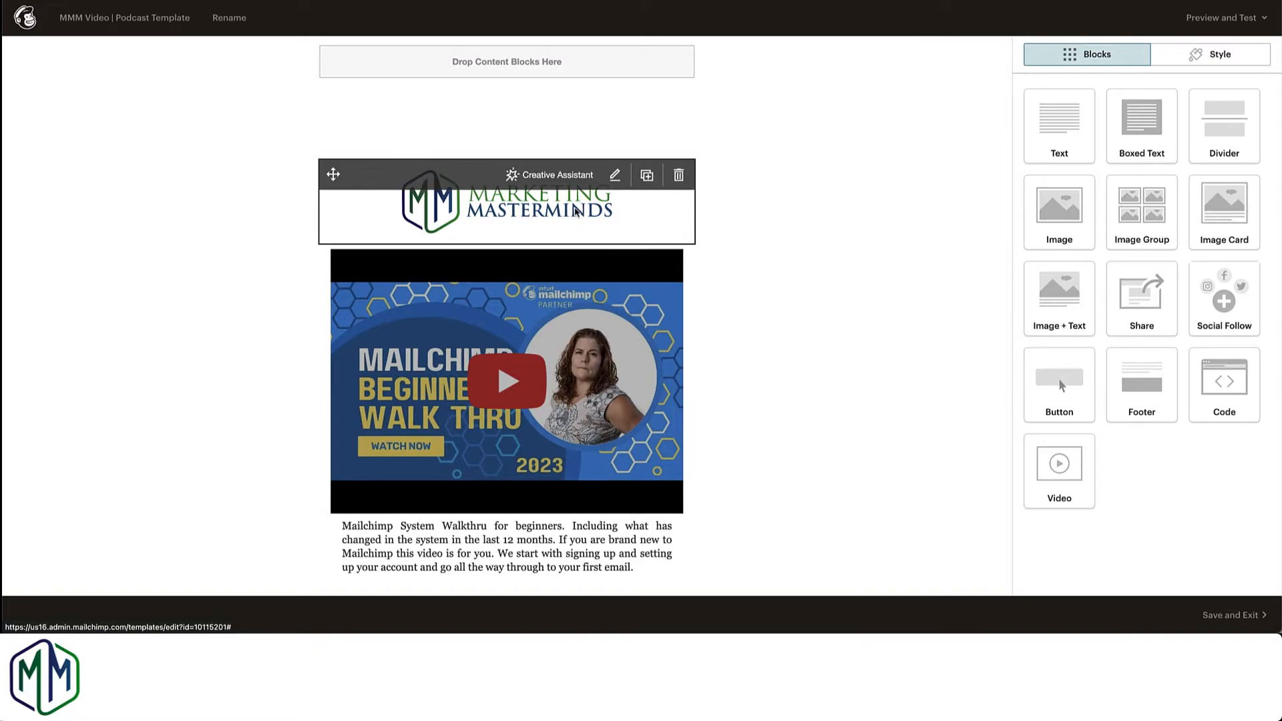
scroll(758, 233, down, 2)
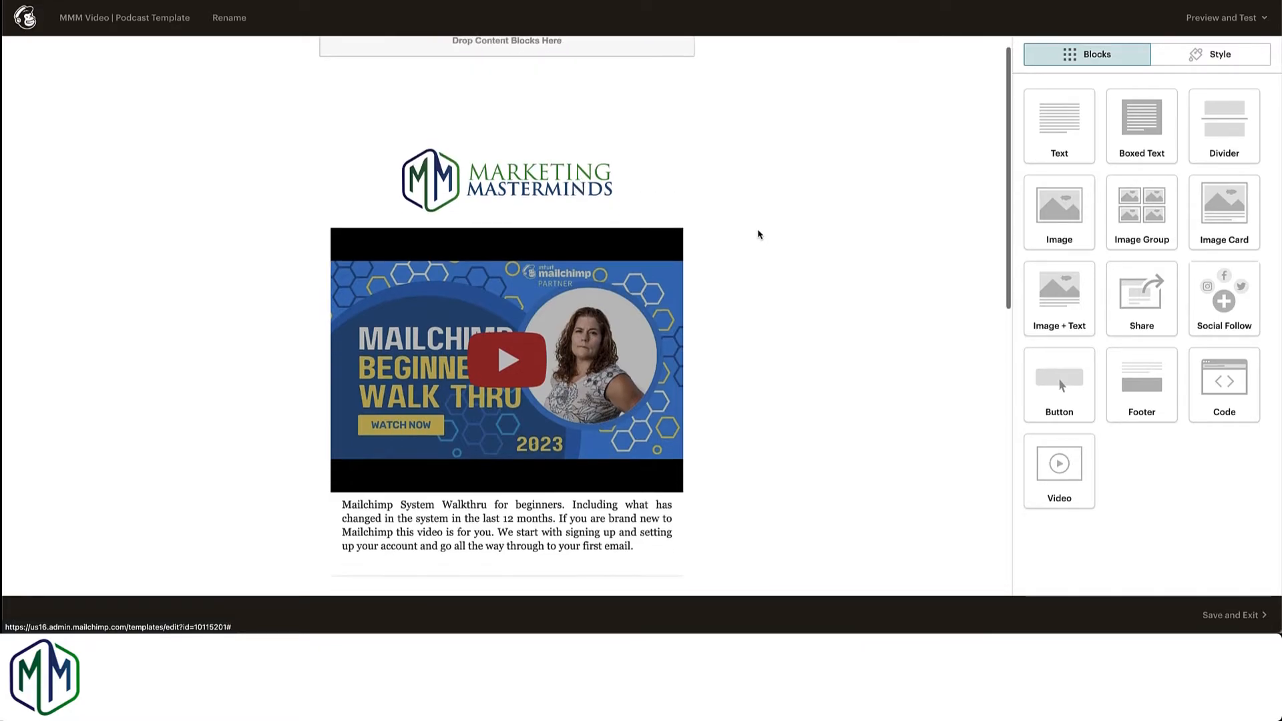
scroll(758, 234, down, 1)
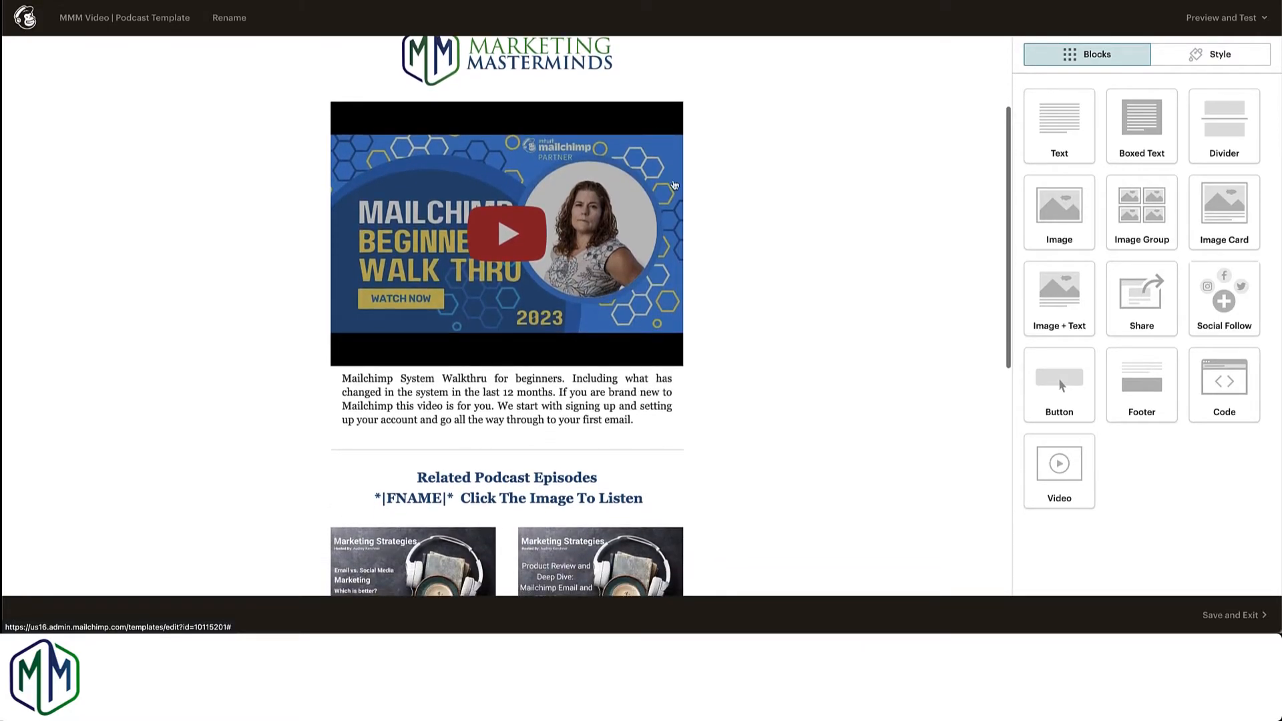
mouse_move(504, 360)
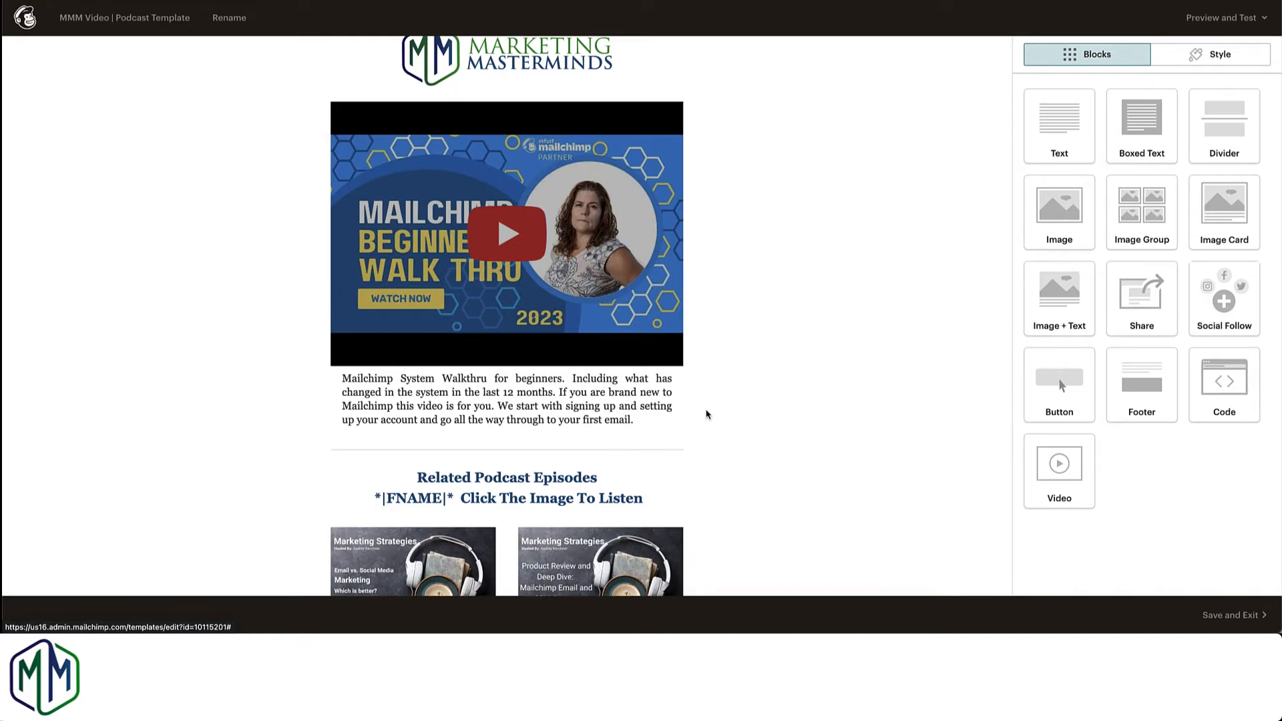
scroll(707, 415, down, 2)
scroll(706, 415, down, 2)
mouse_move(518, 332)
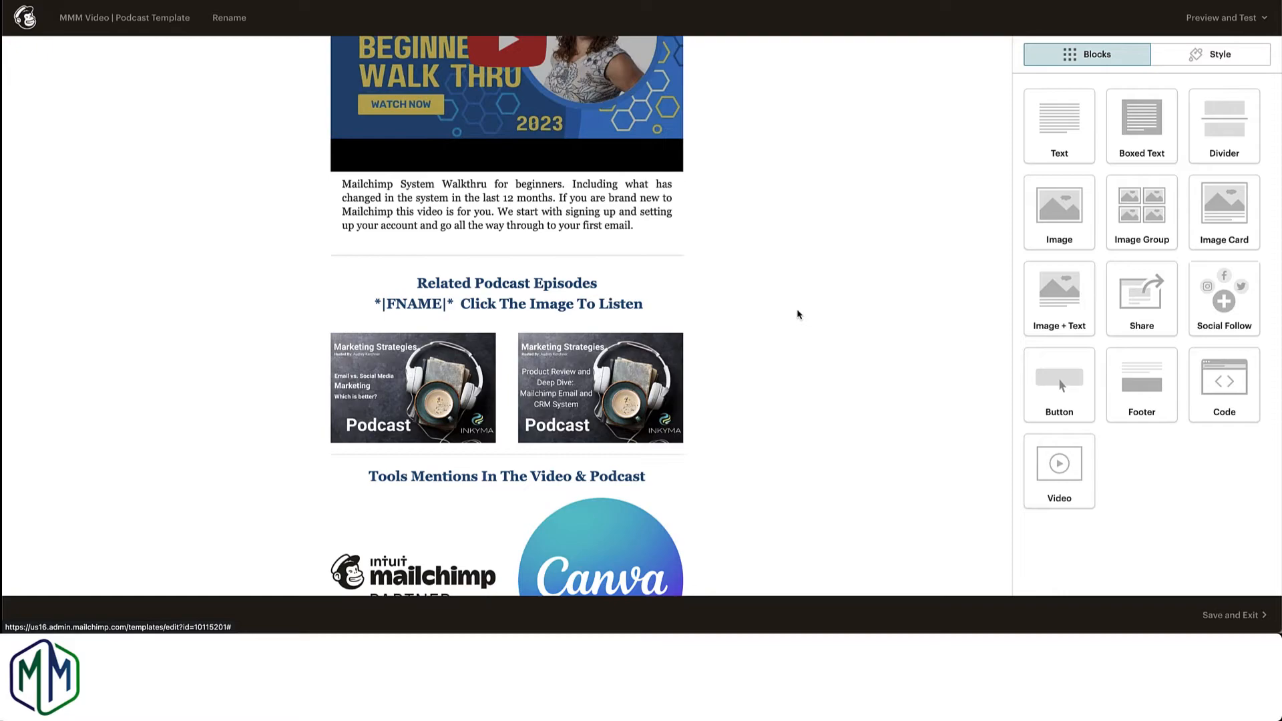
scroll(786, 327, down, 1)
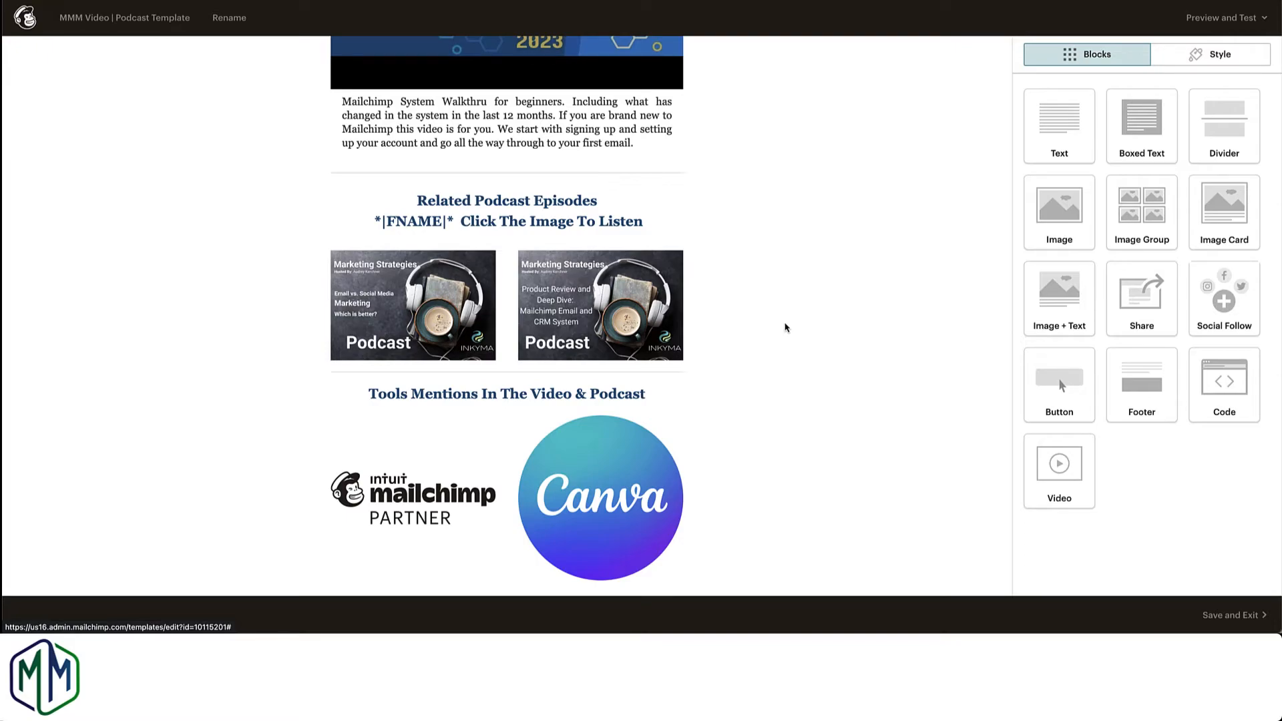
mouse_move(528, 418)
scroll(791, 350, down, 3)
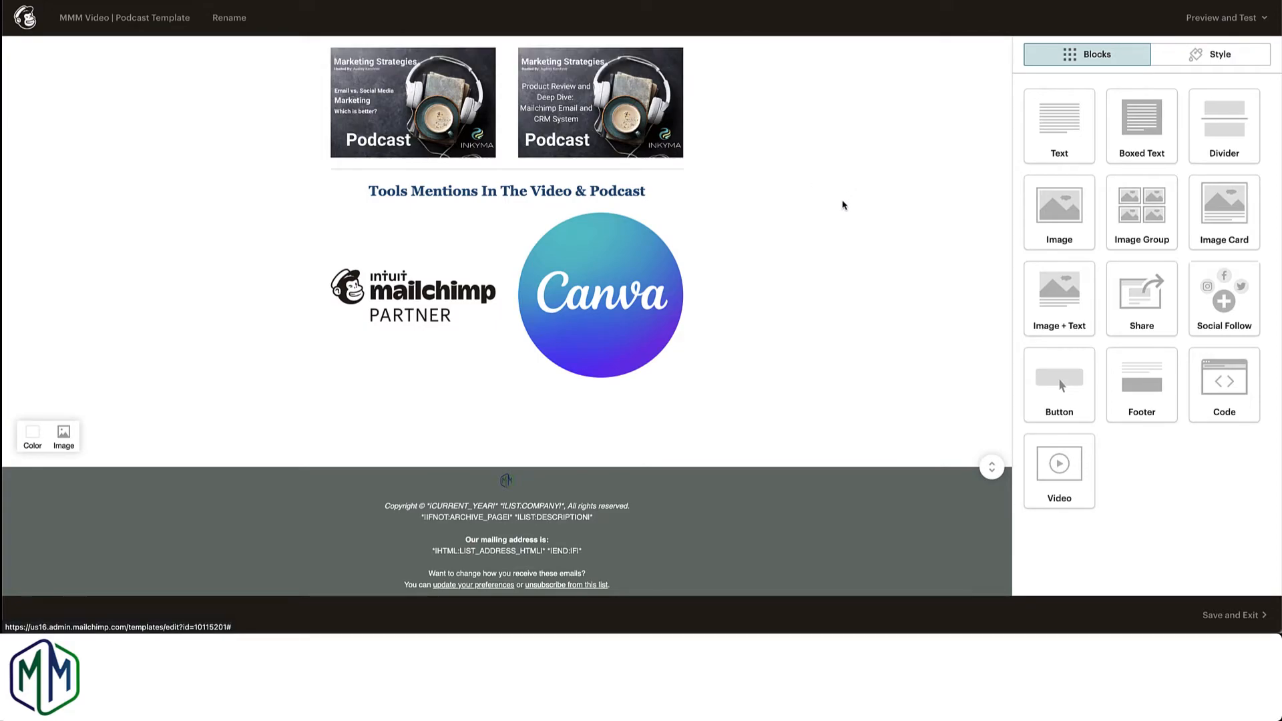
Step: Review how the template's video, related podcast episodes, tools and footer sections are arranged
scroll(843, 204, up, 2)
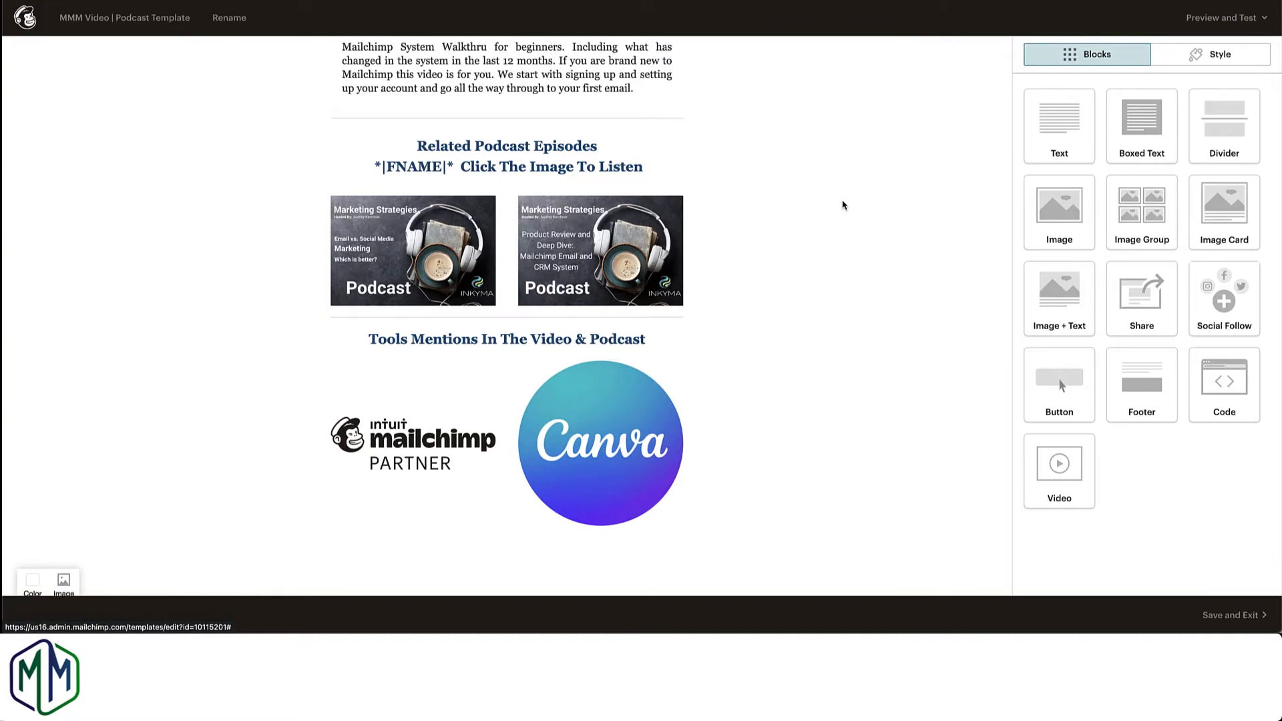
scroll(844, 205, up, 4)
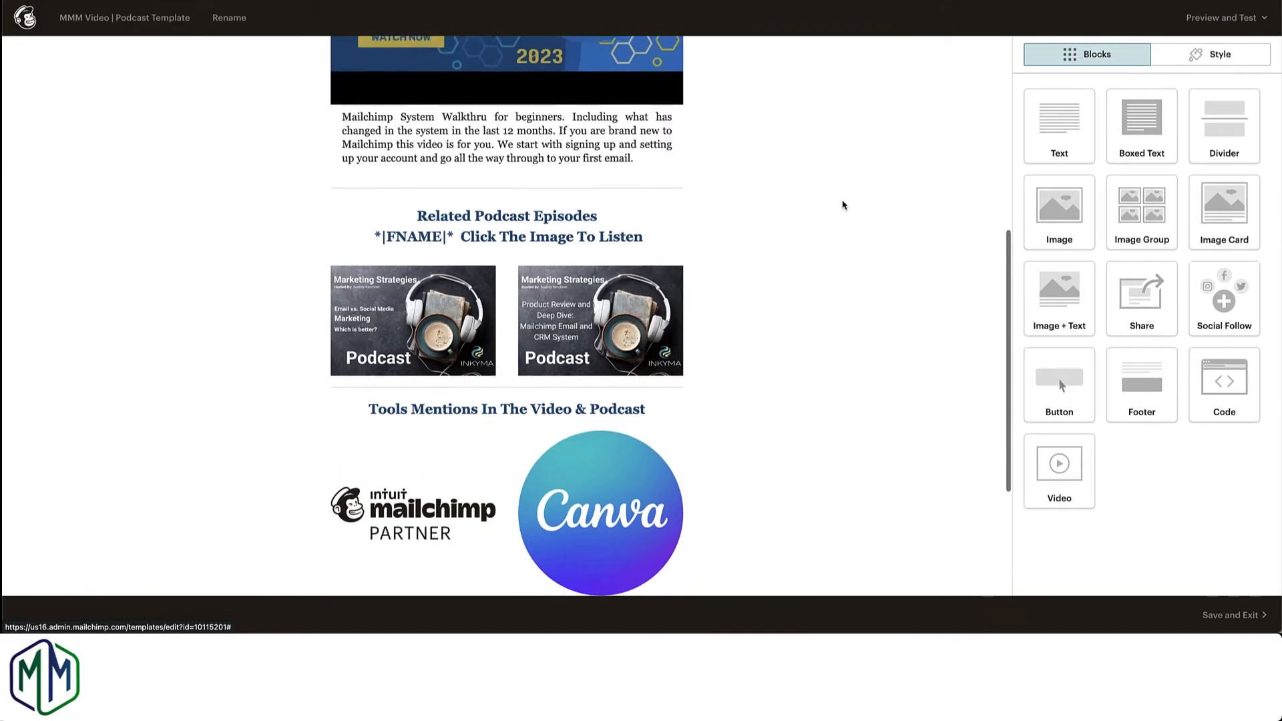
scroll(843, 205, up, 3)
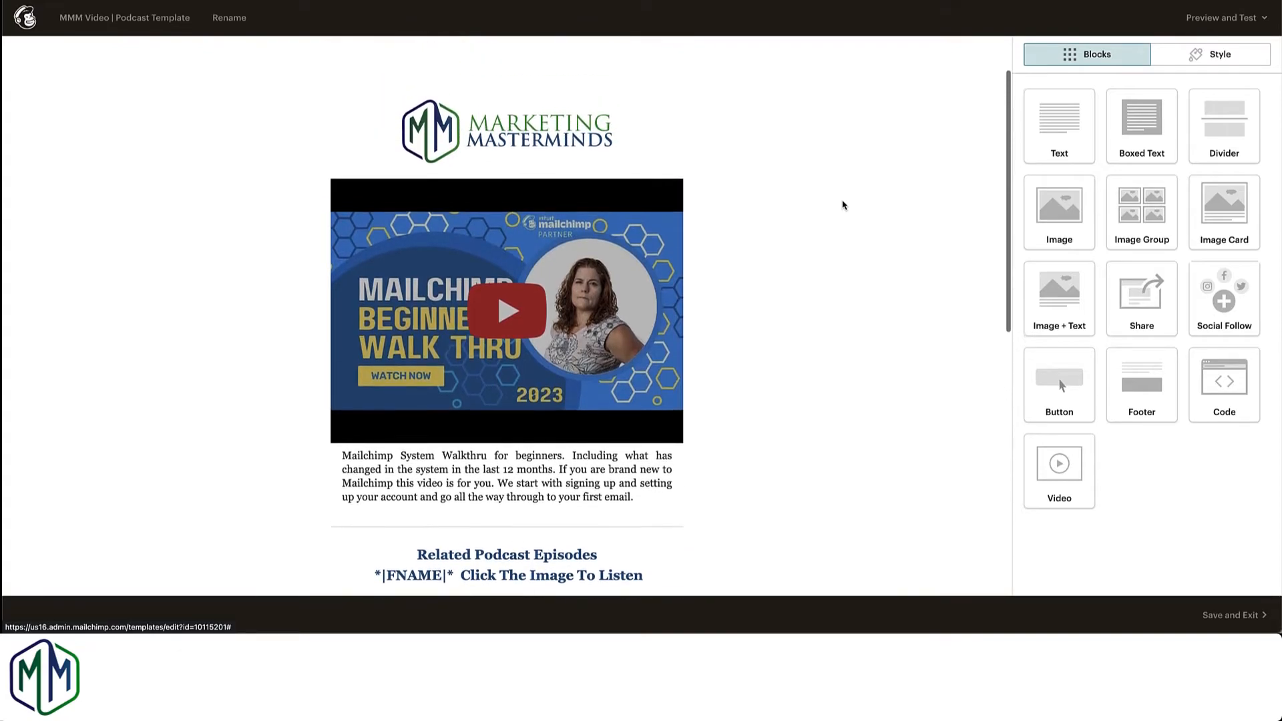
scroll(843, 205, down, 3)
scroll(843, 205, down, 3)
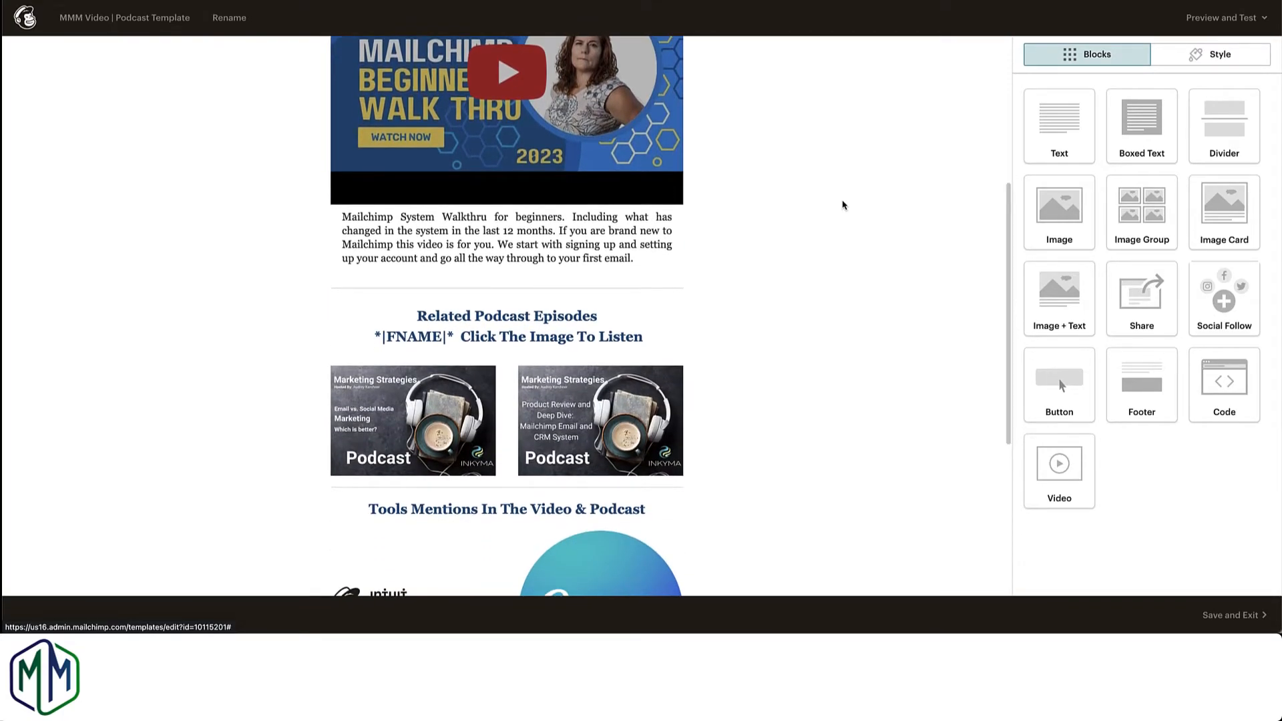
mouse_move(574, 249)
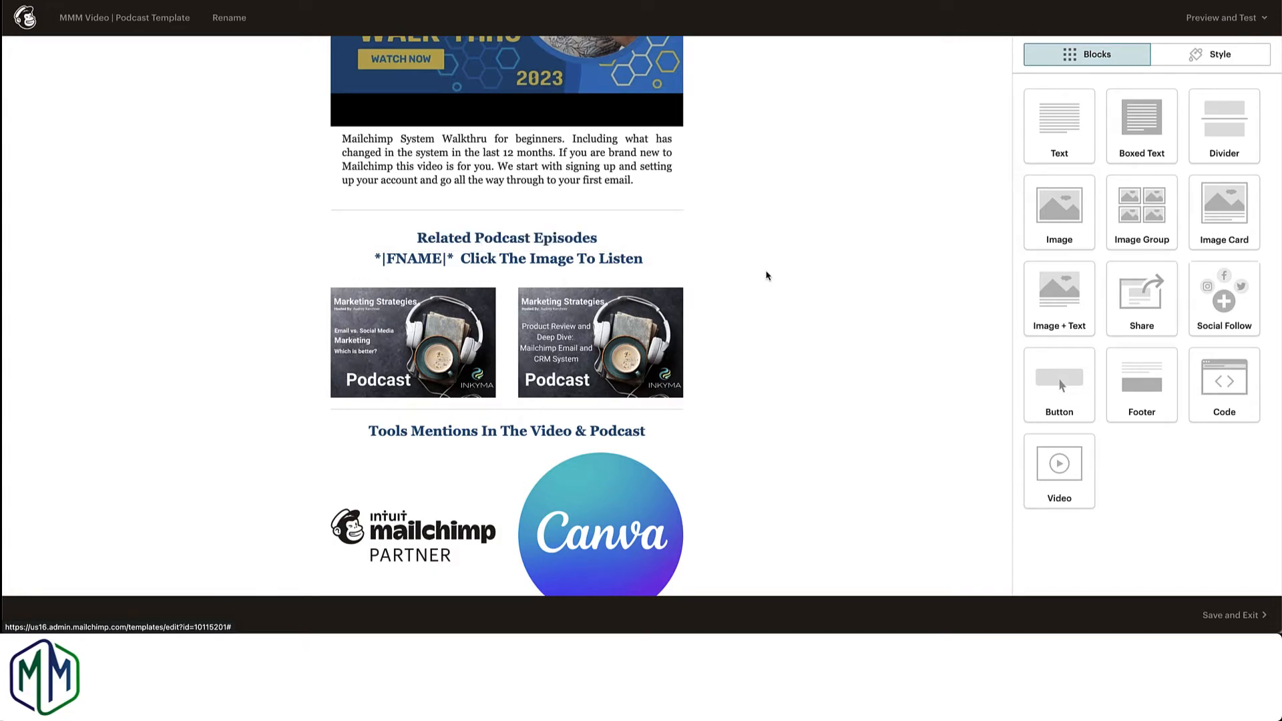
scroll(766, 275, down, 3)
mouse_move(668, 214)
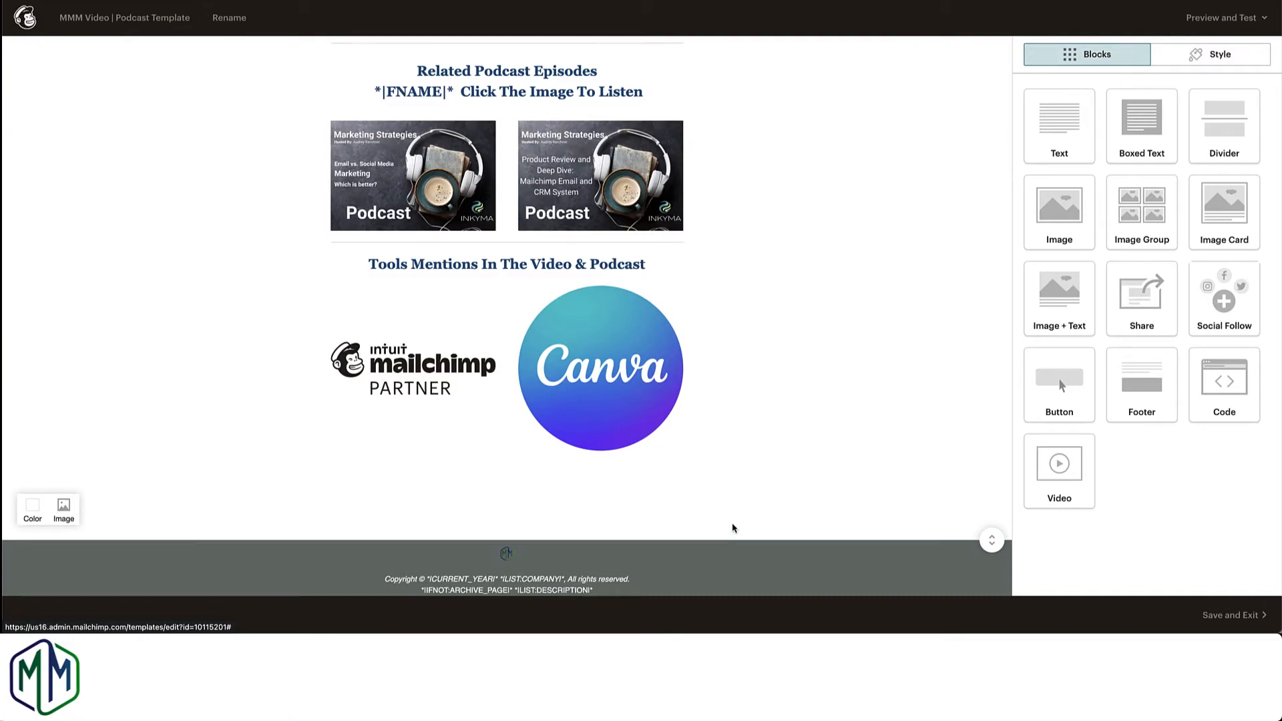
scroll(742, 527, down, 1)
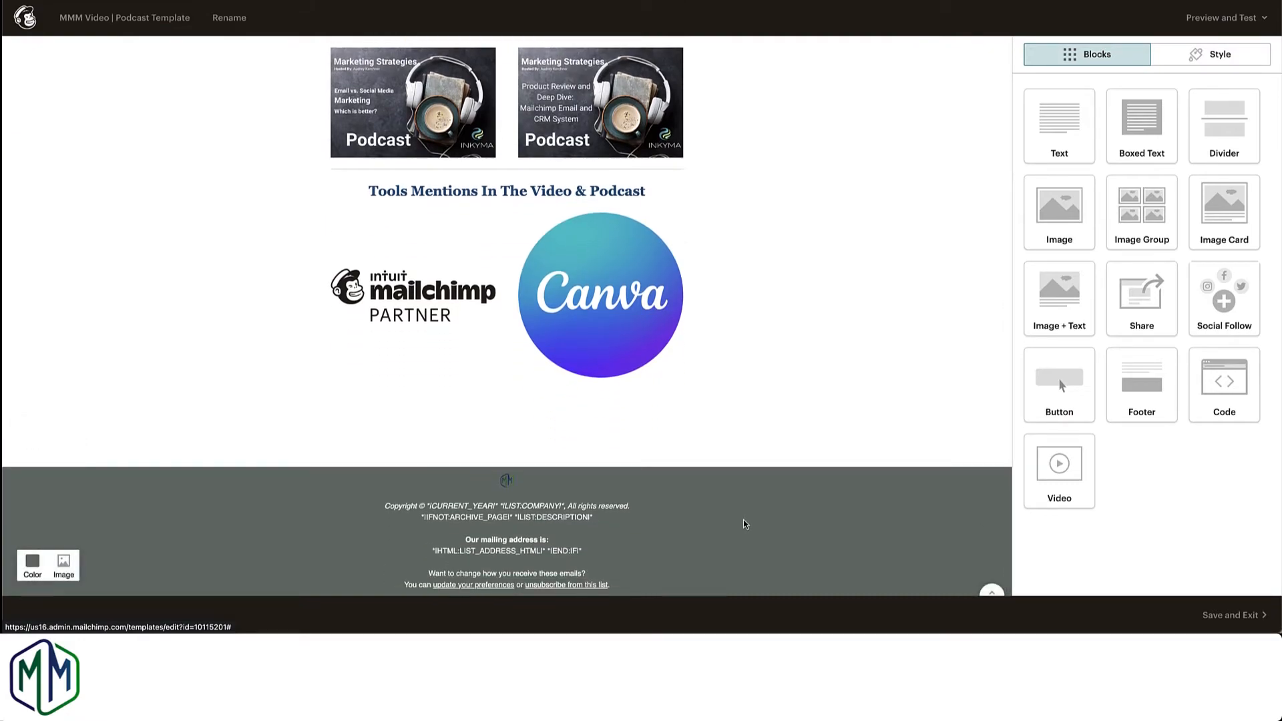
scroll(761, 404, up, 10)
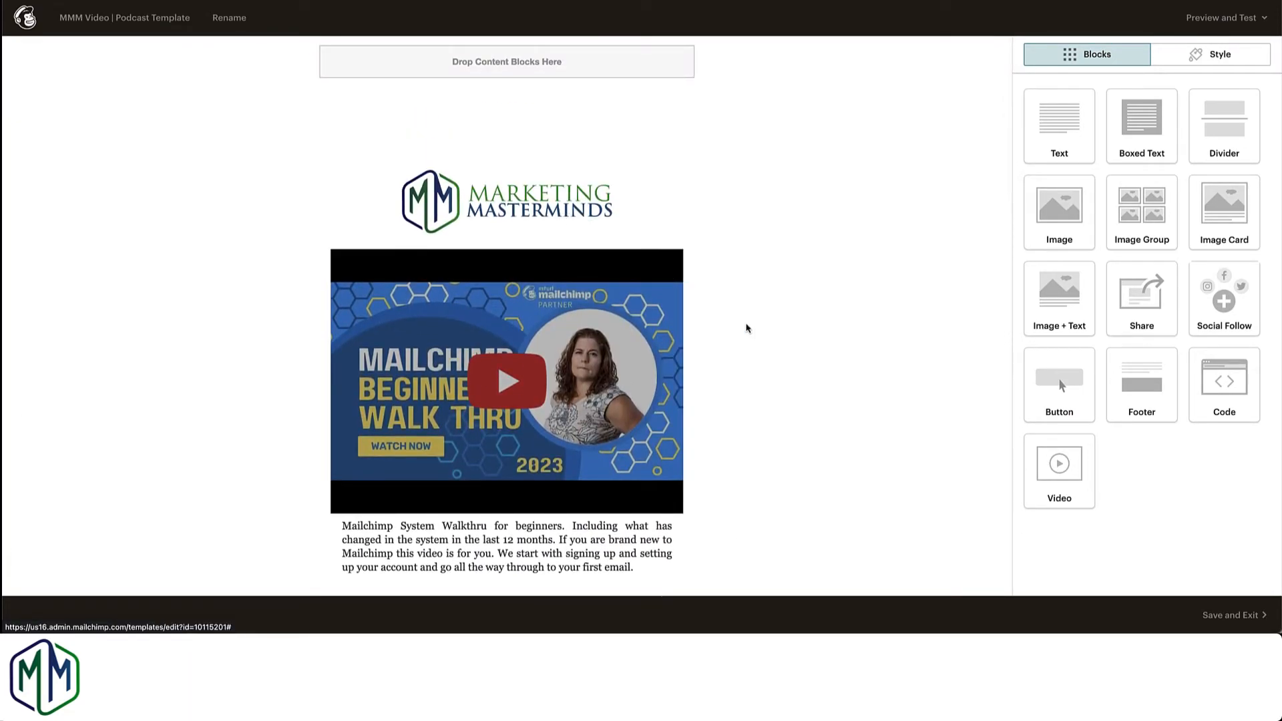
scroll(768, 382, down, 7)
scroll(770, 383, down, 2)
mouse_move(507, 500)
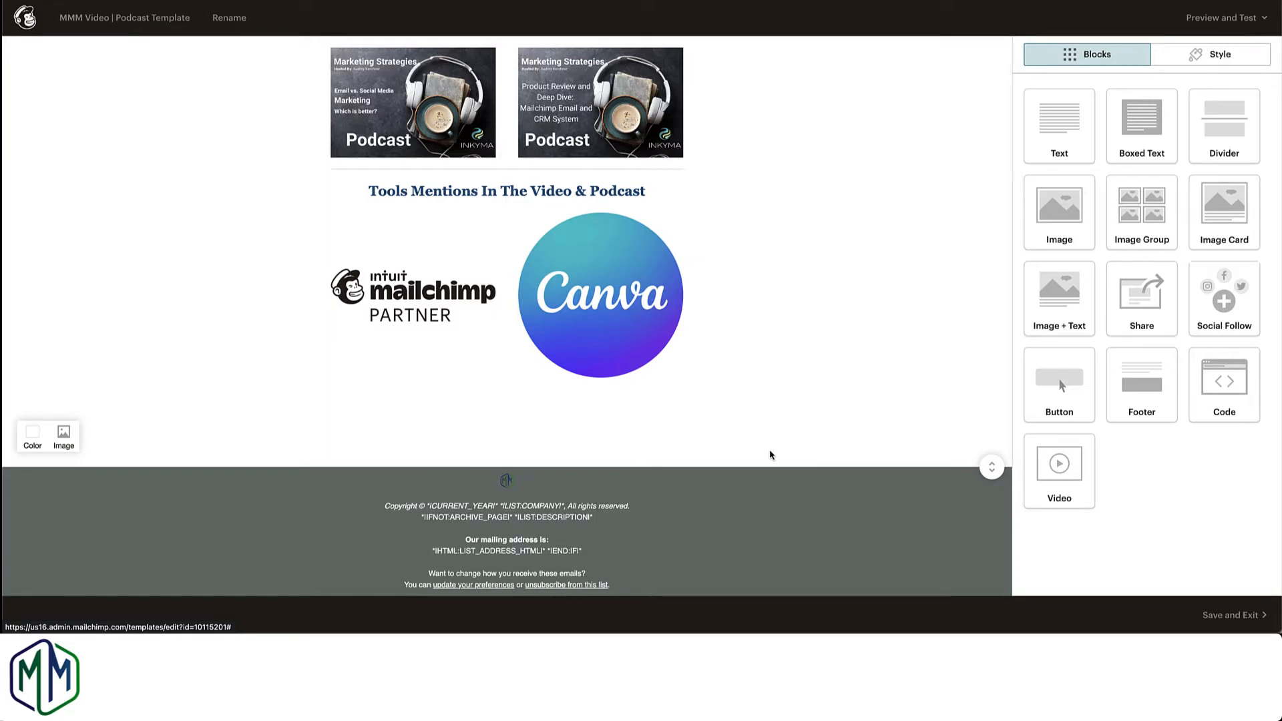
scroll(770, 455, up, 1)
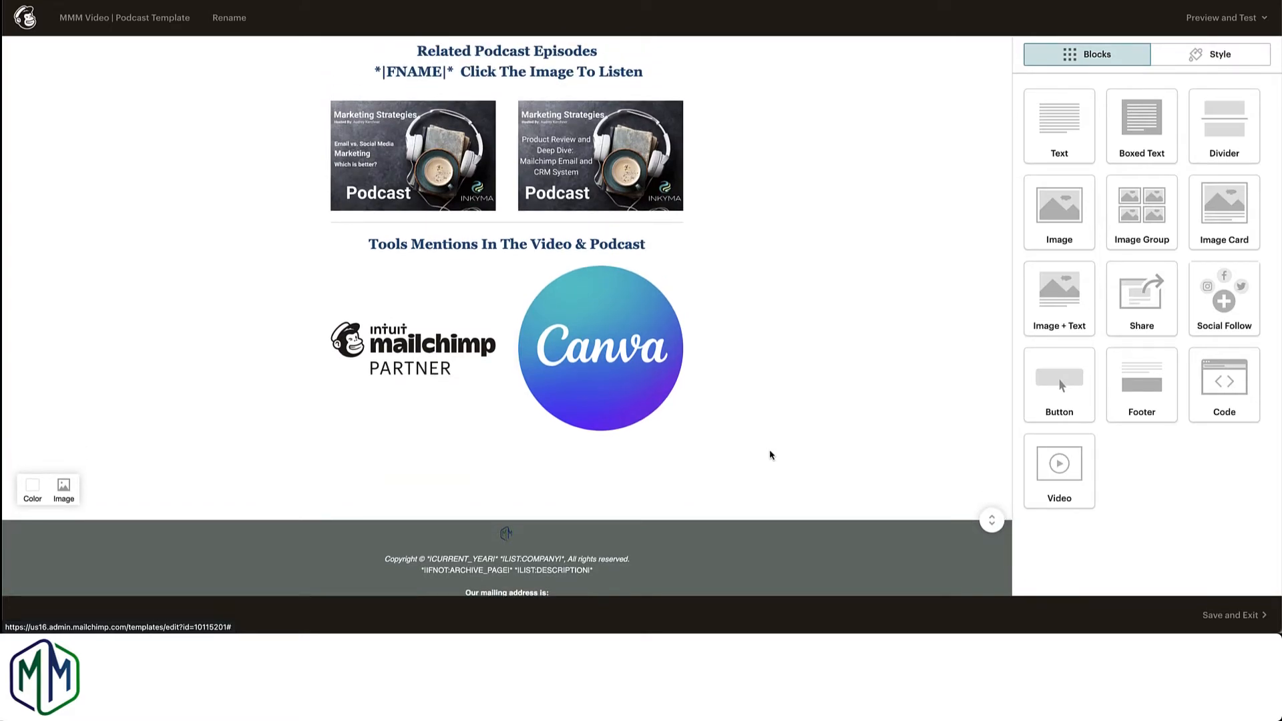
scroll(770, 454, up, 7)
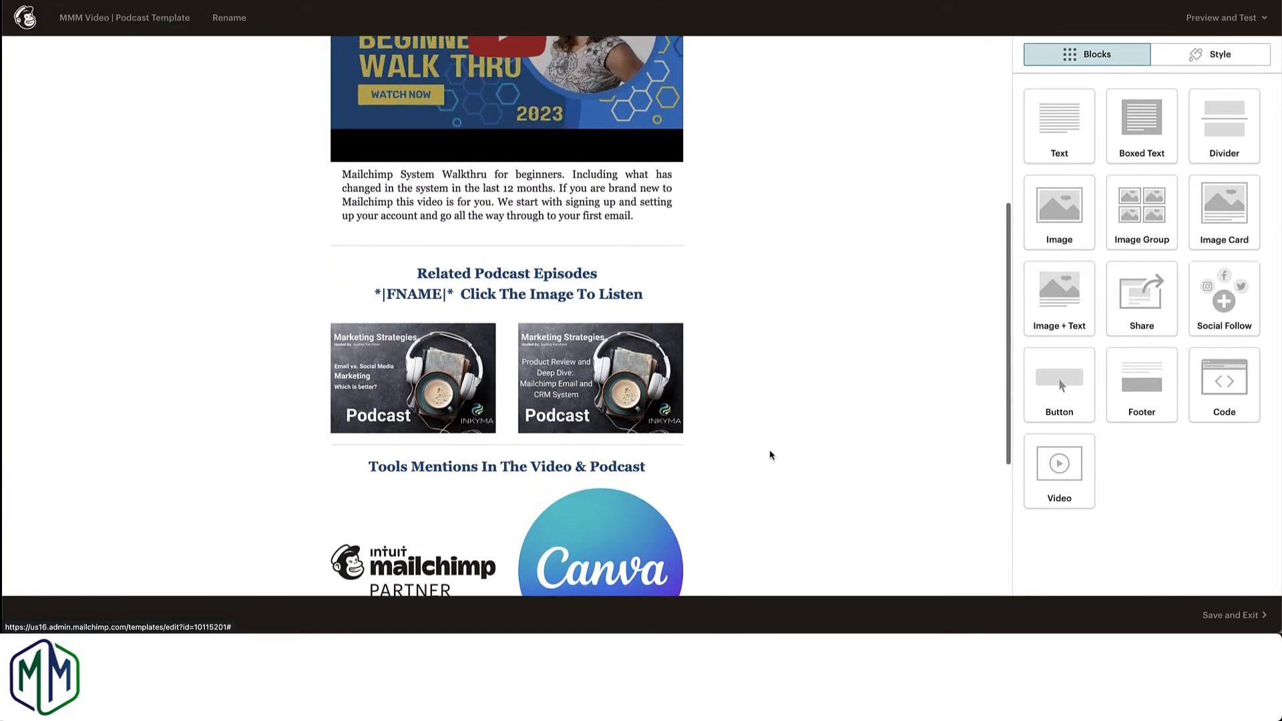
scroll(770, 454, up, 2)
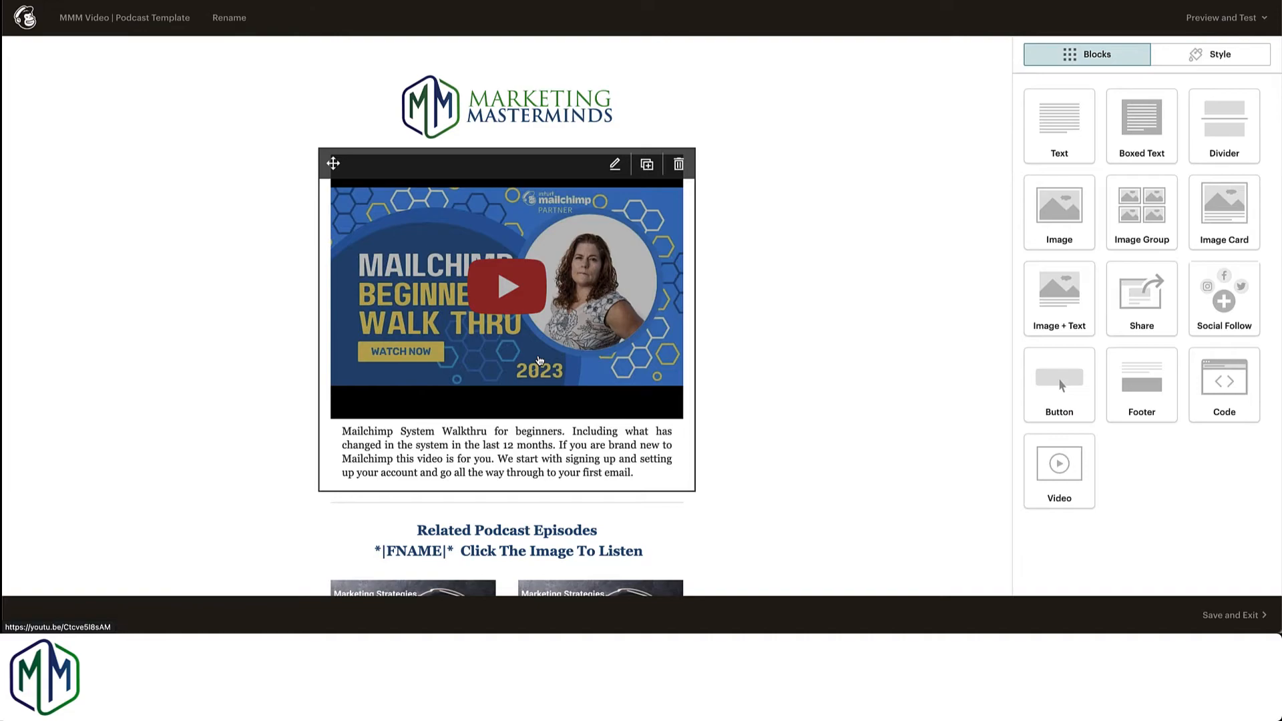
scroll(720, 376, down, 7)
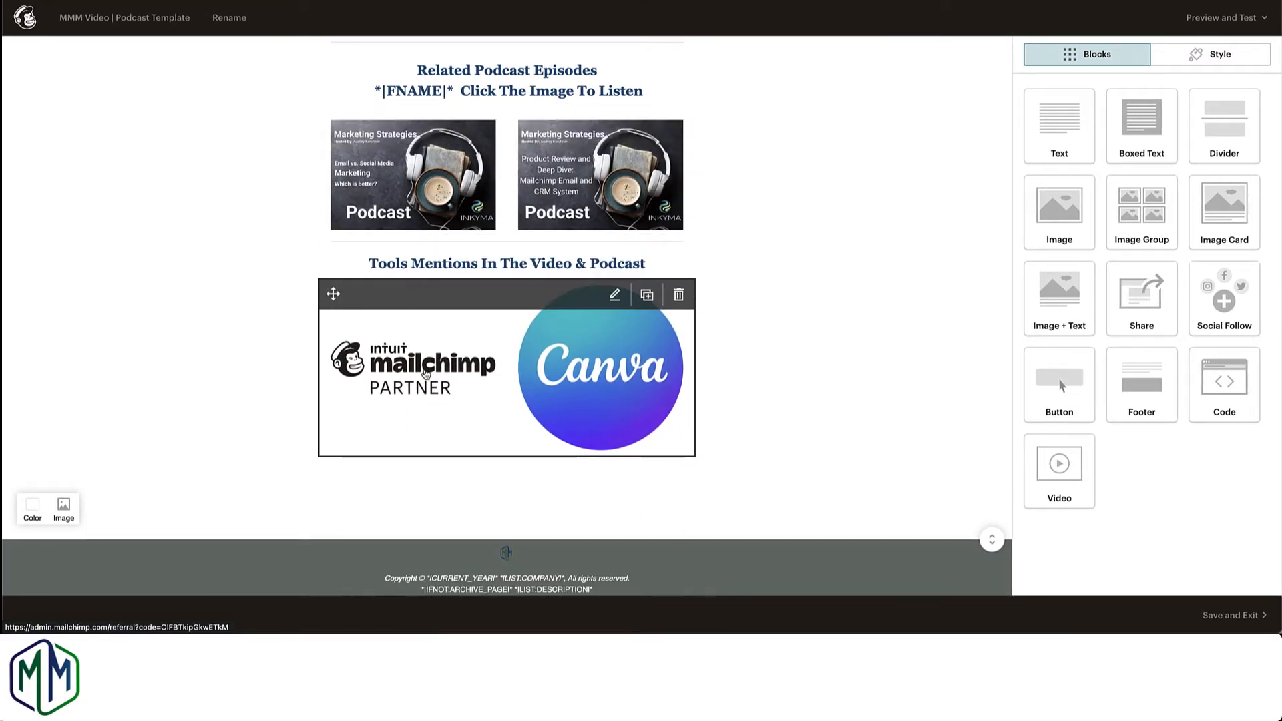
Step: Examine the linked tool images, the video block and the *|FNAME|* tag in the Related Podcast Episodes heading
scroll(800, 298, up, 5)
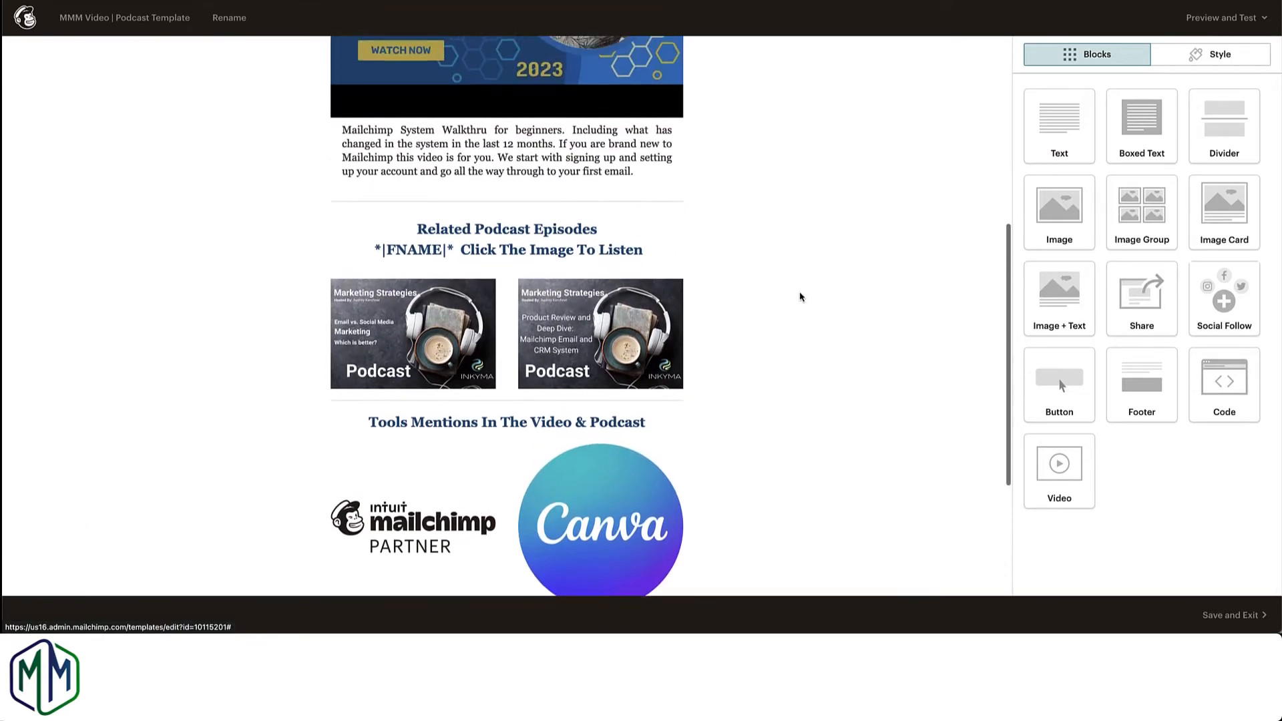
scroll(801, 297, up, 1)
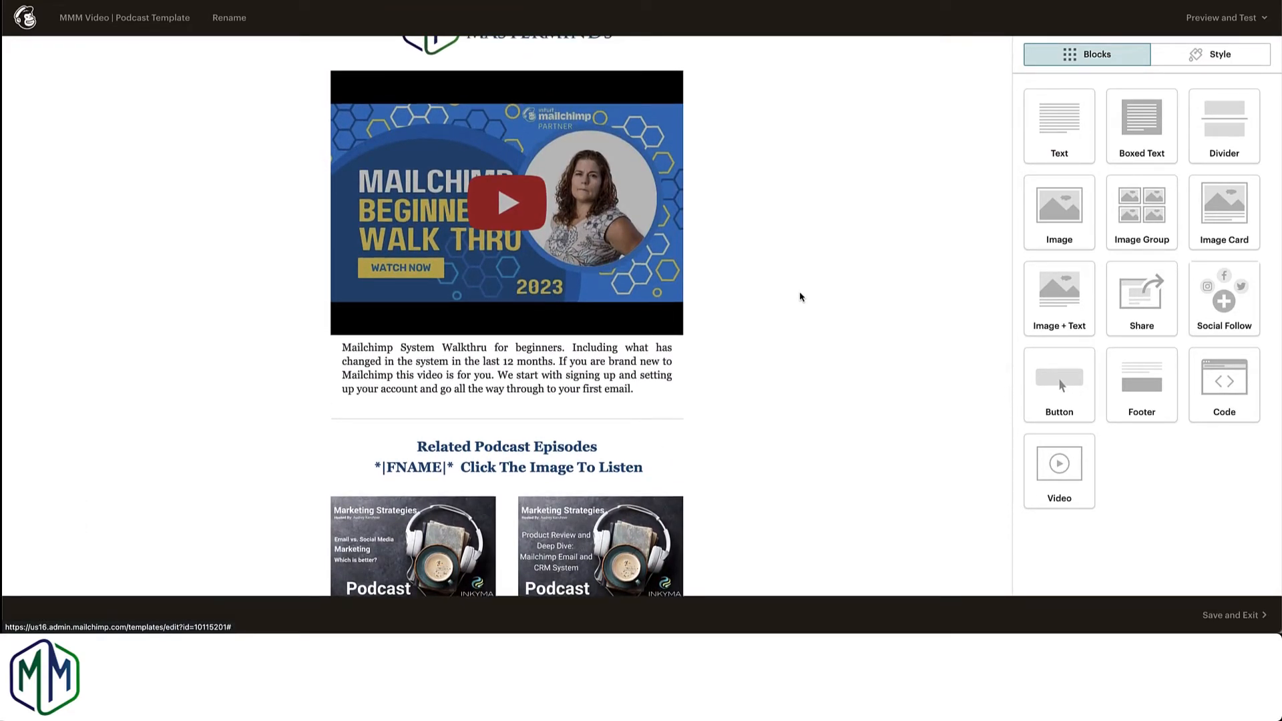
scroll(801, 297, down, 2)
scroll(801, 298, down, 2)
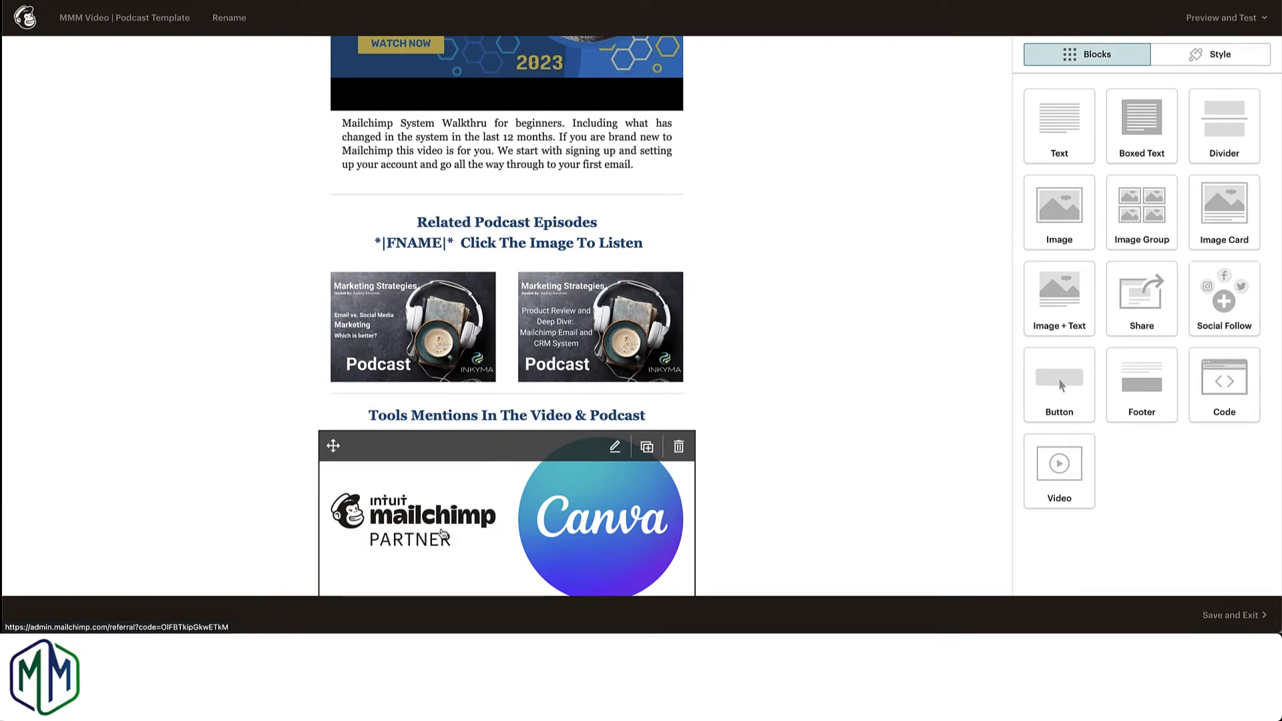
scroll(790, 403, up, 1)
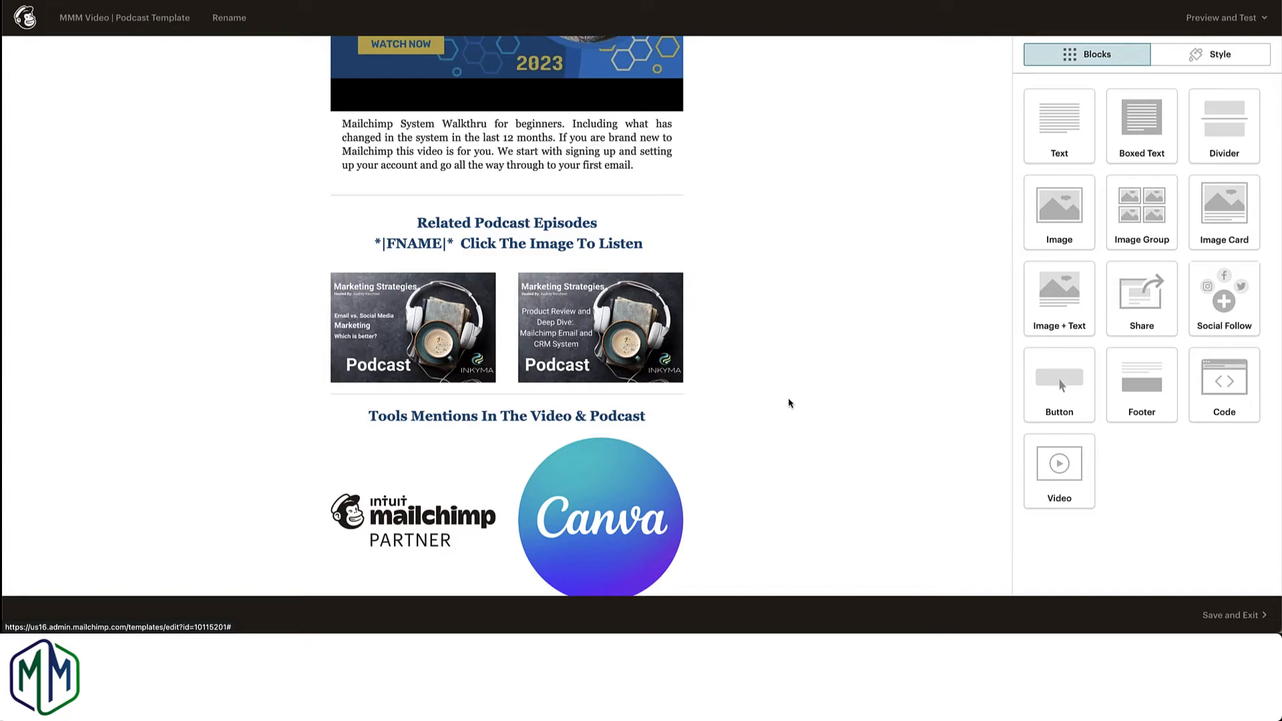
scroll(790, 403, up, 1)
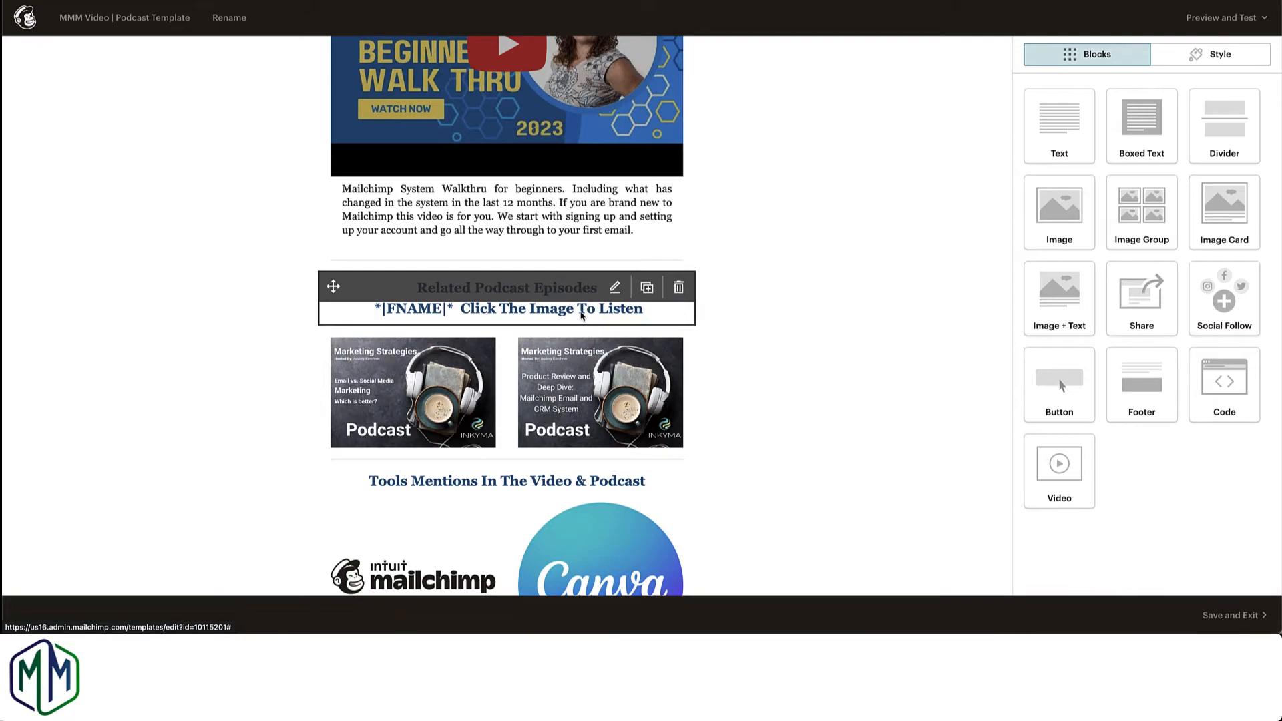
scroll(421, 307, down, 1)
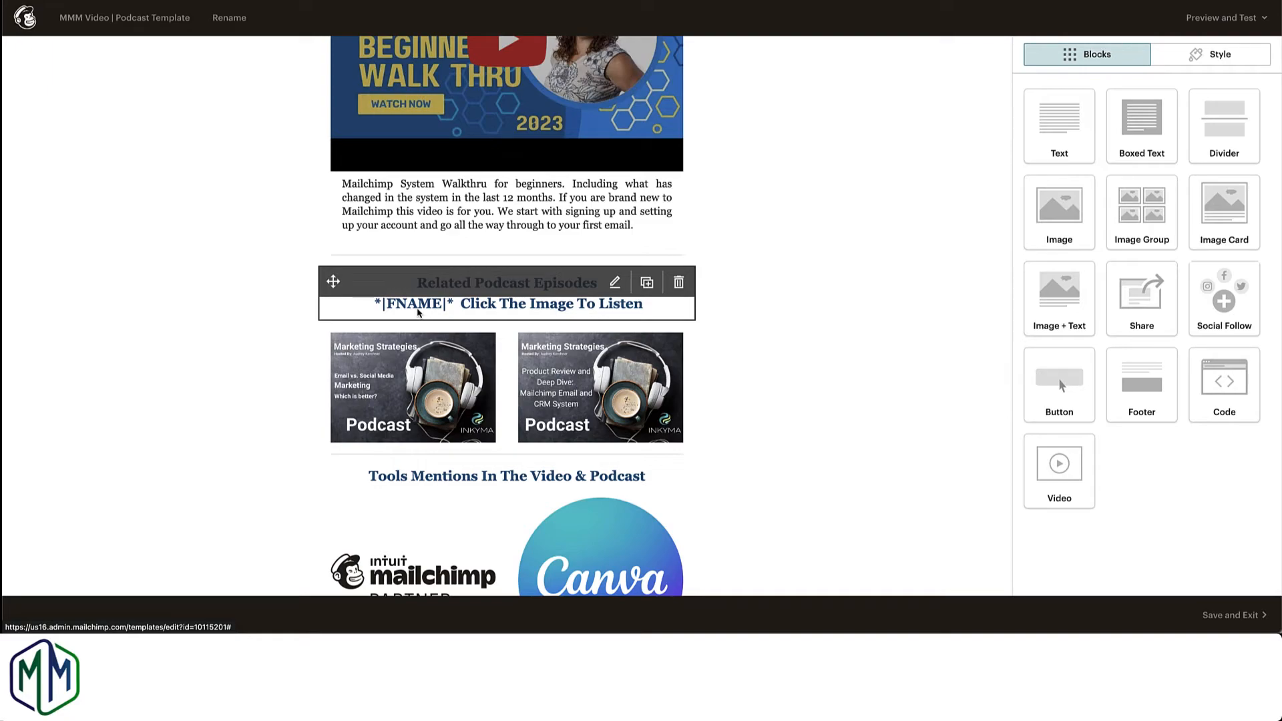
Step: Open the Related Podcast Episodes text block for editing and look through the merge tags available for it
click(614, 284)
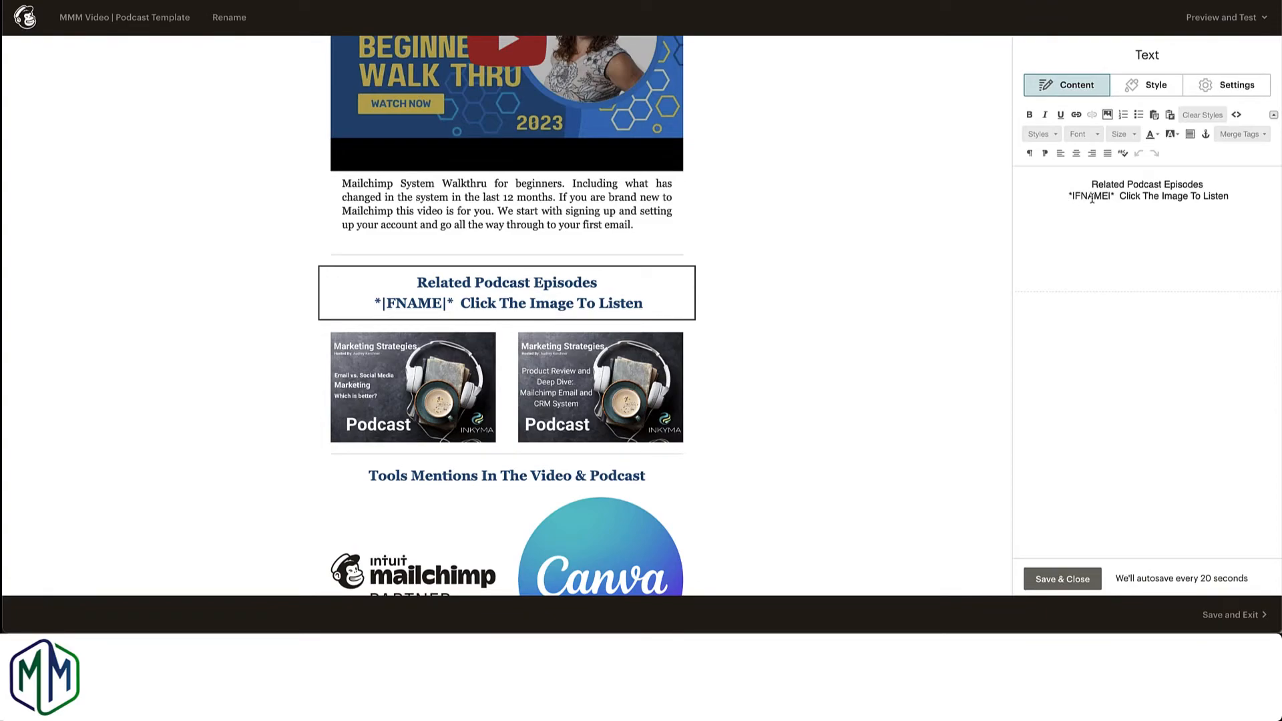
click(1264, 137)
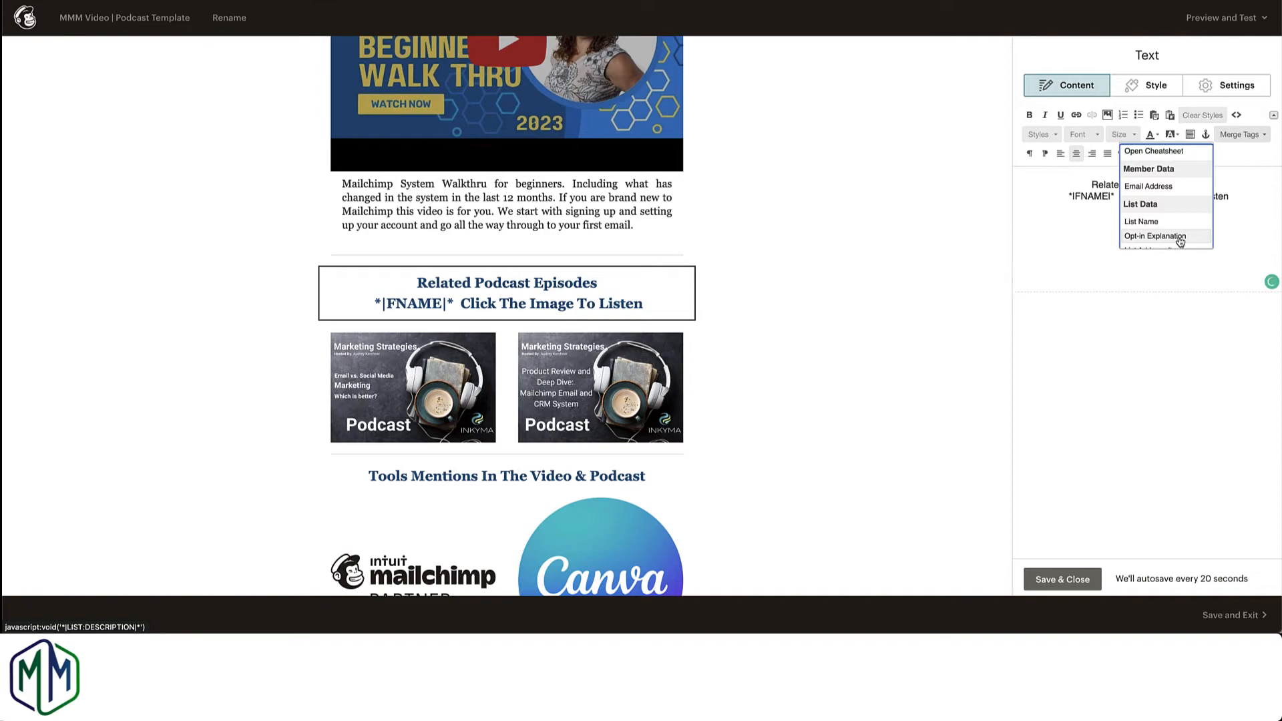
scroll(1179, 239, down, 8)
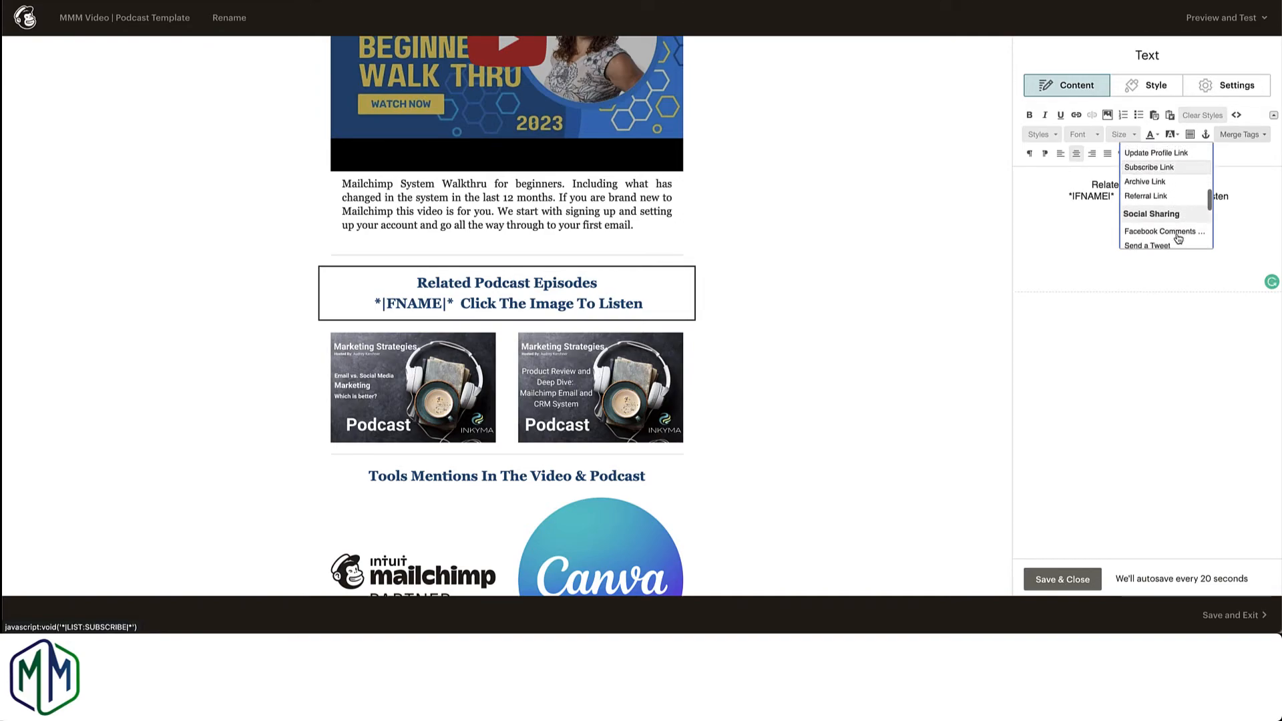
scroll(1179, 239, up, 8)
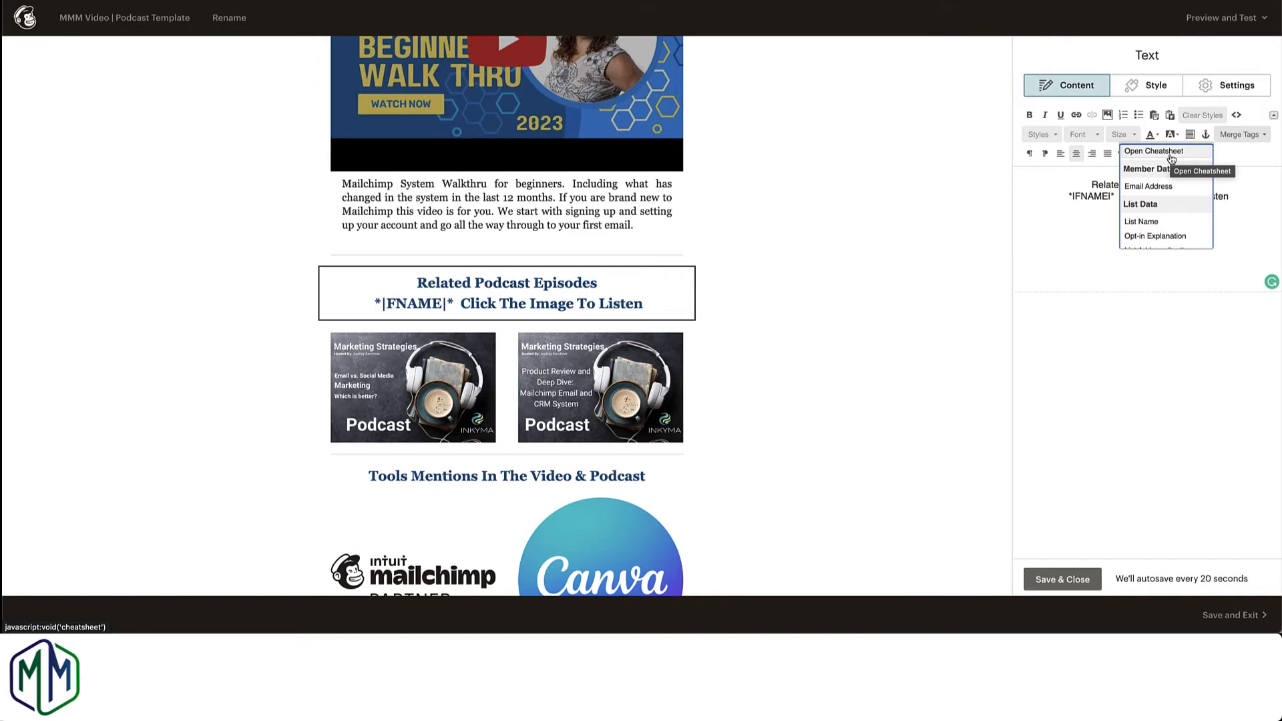
click(1074, 409)
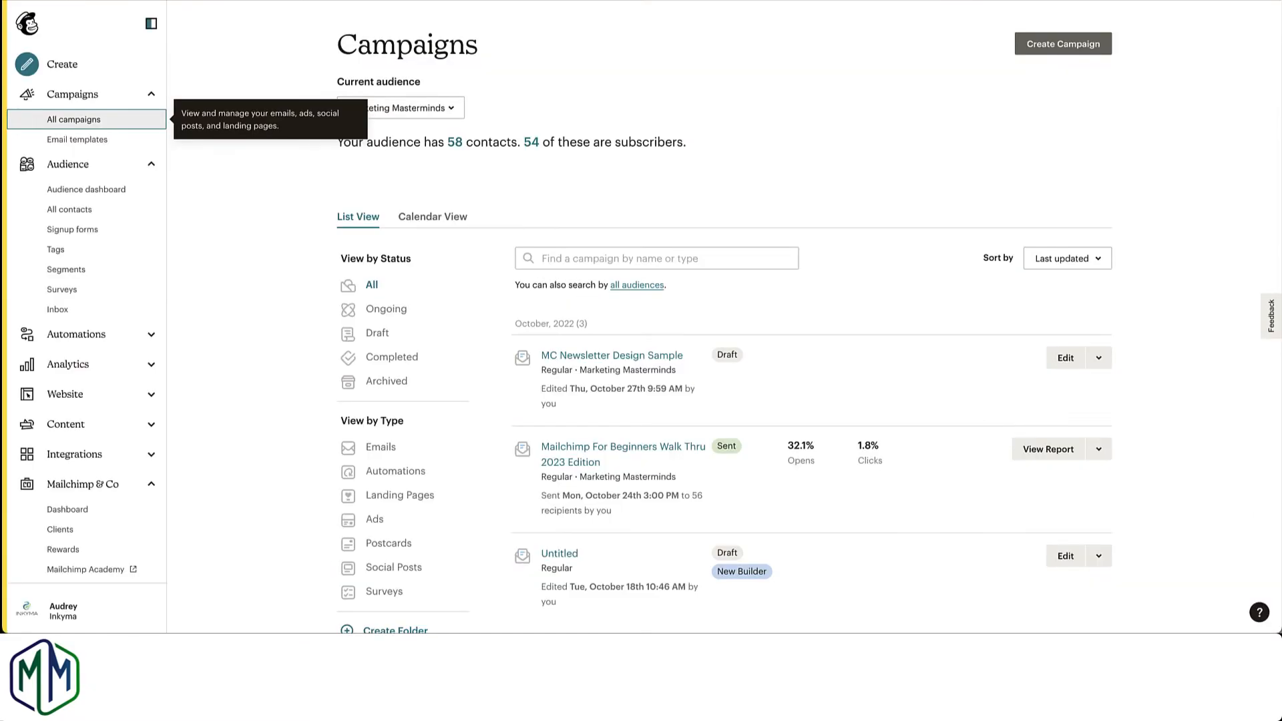
Step: Open the audience fields and merge tags settings for the Marketing Masterminds audience
click(81, 209)
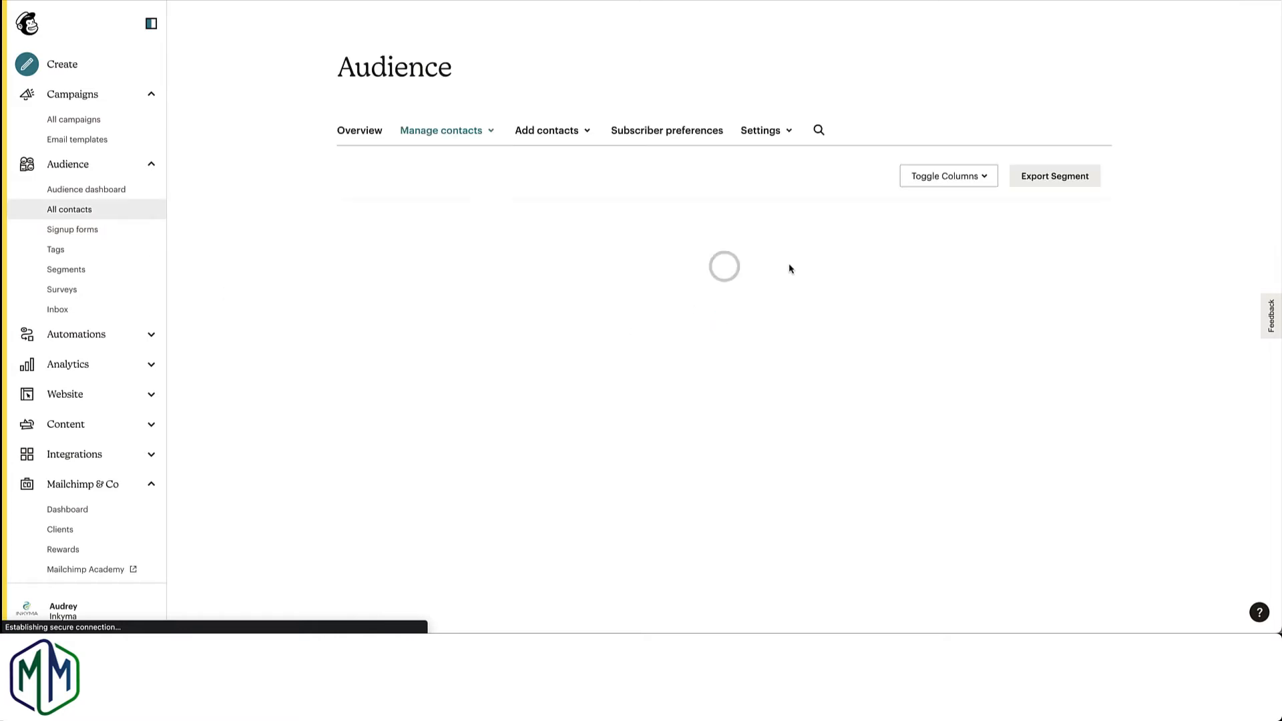
click(786, 249)
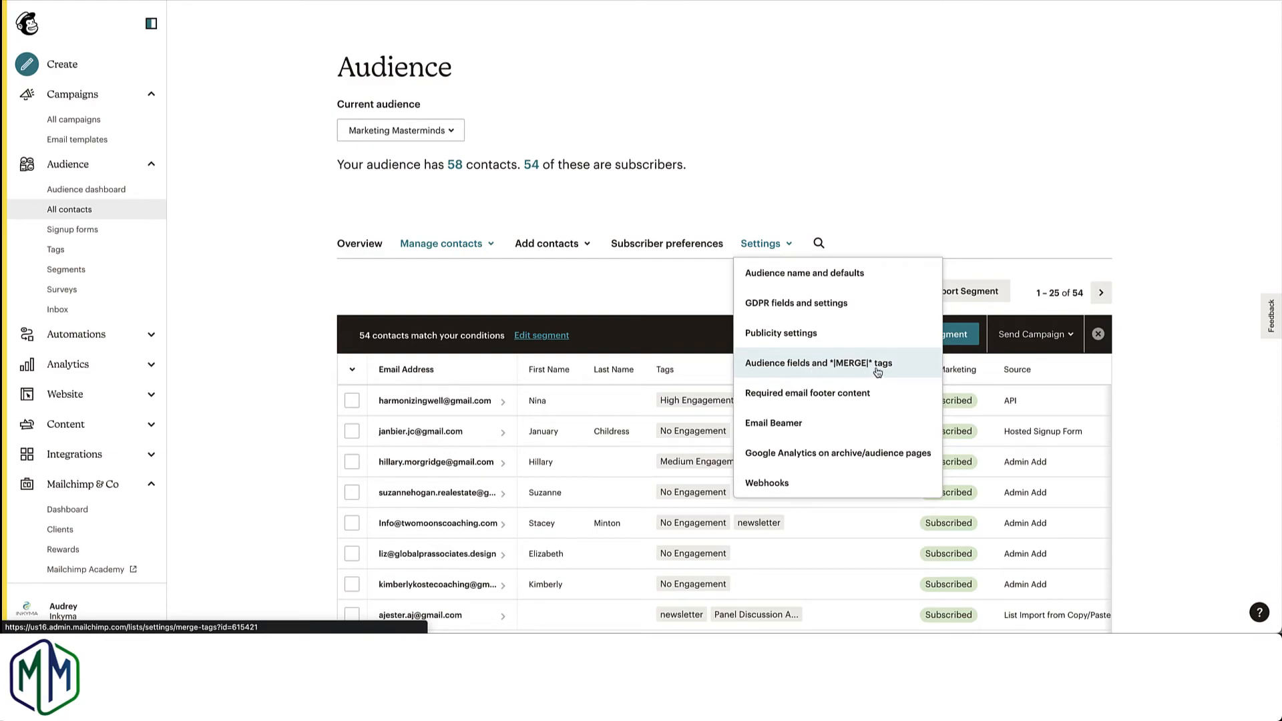
click(813, 370)
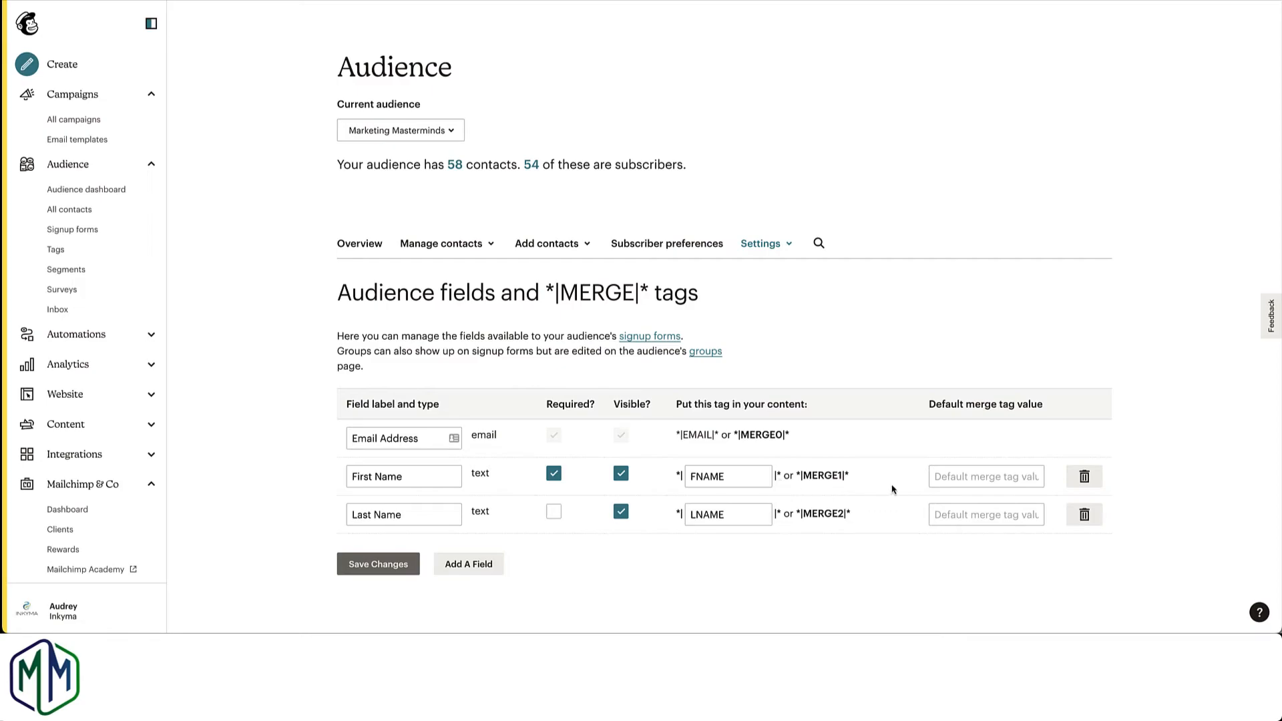
Step: Try "Friend" as the First Name field's default merge tag value and clear it again
click(966, 483)
text(Friend)
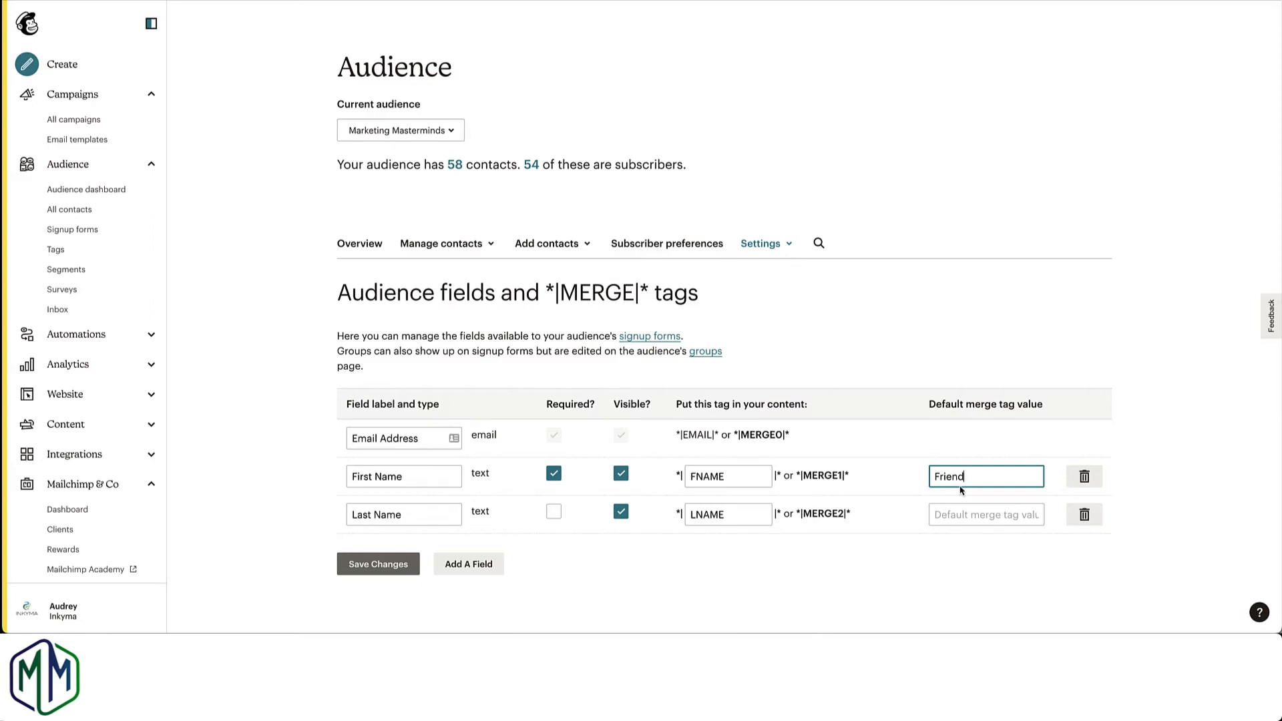
drag(972, 480, 909, 479)
key(BackSpace)
click(397, 566)
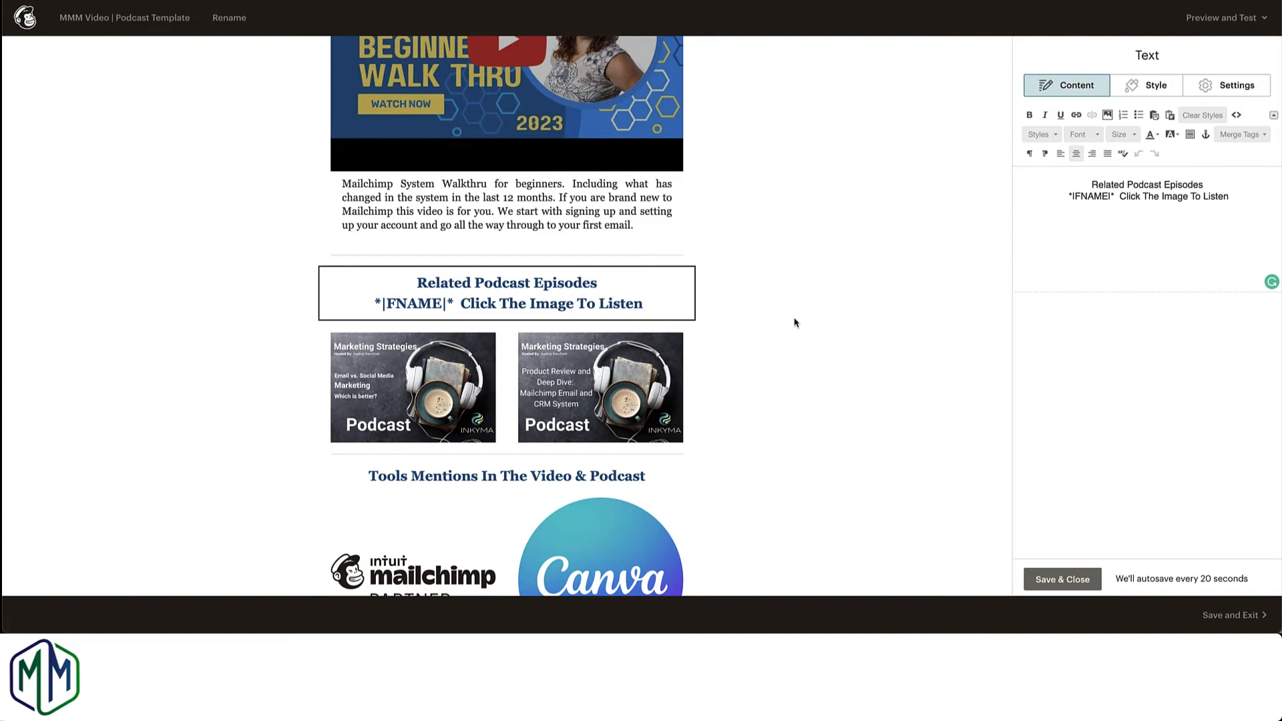
Step: Open the design of the draft campaign MC Newsletter Design Sample for editing
scroll(777, 310, down, 1)
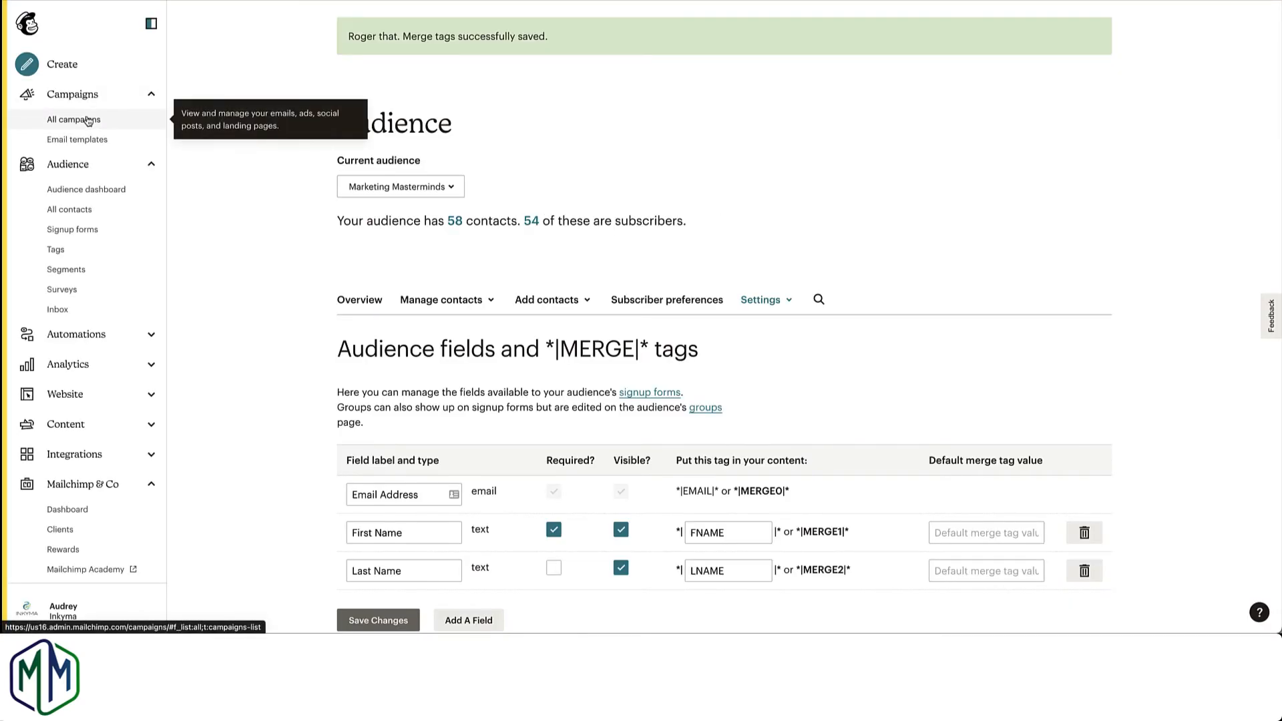
click(88, 120)
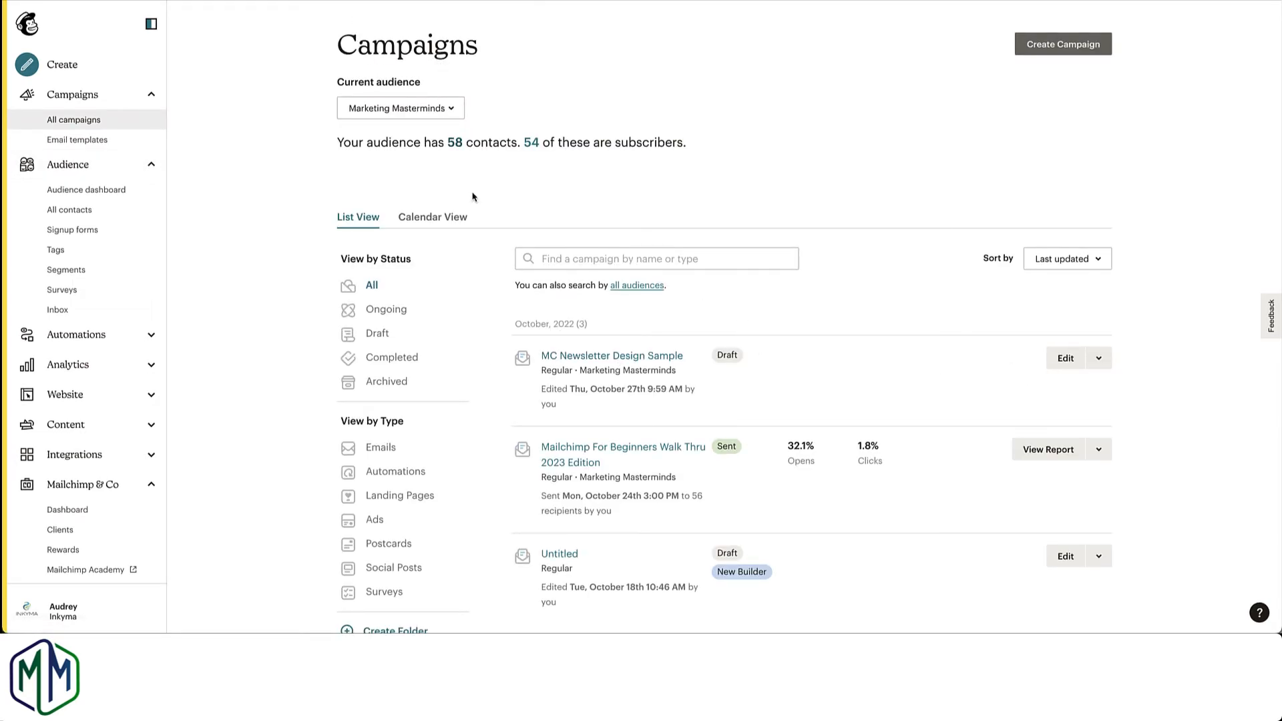
click(1054, 363)
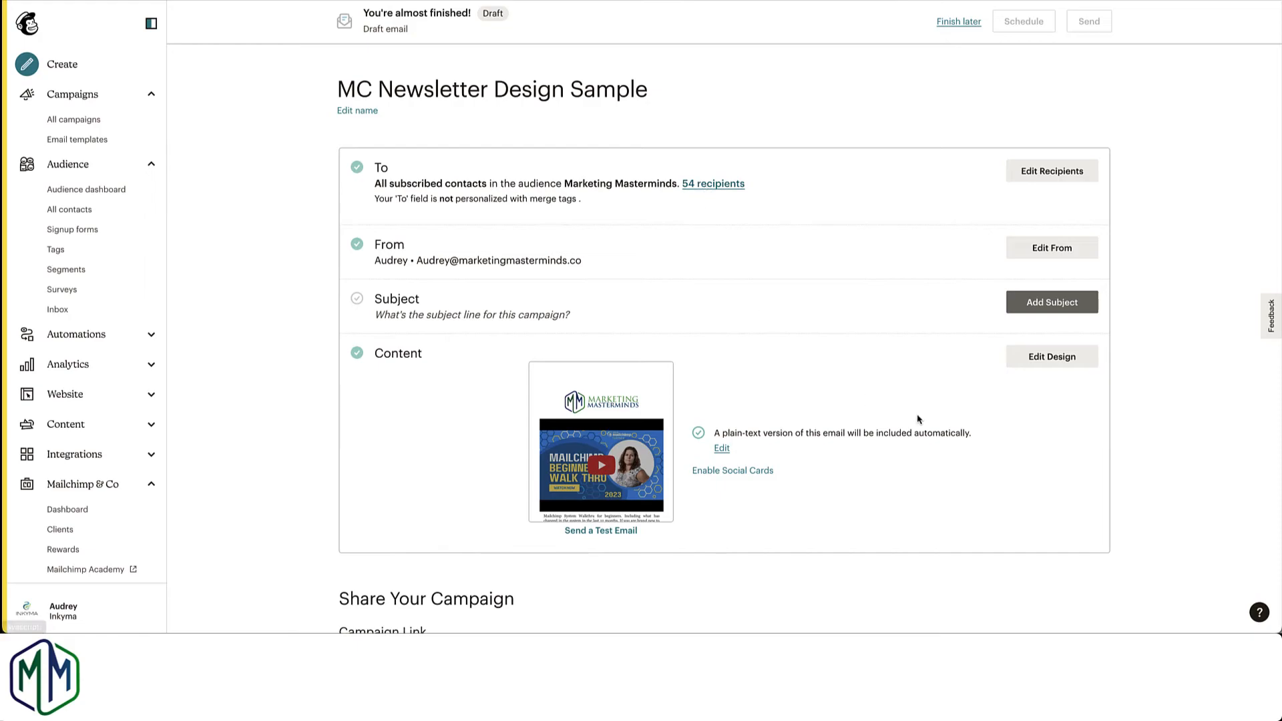
click(1056, 363)
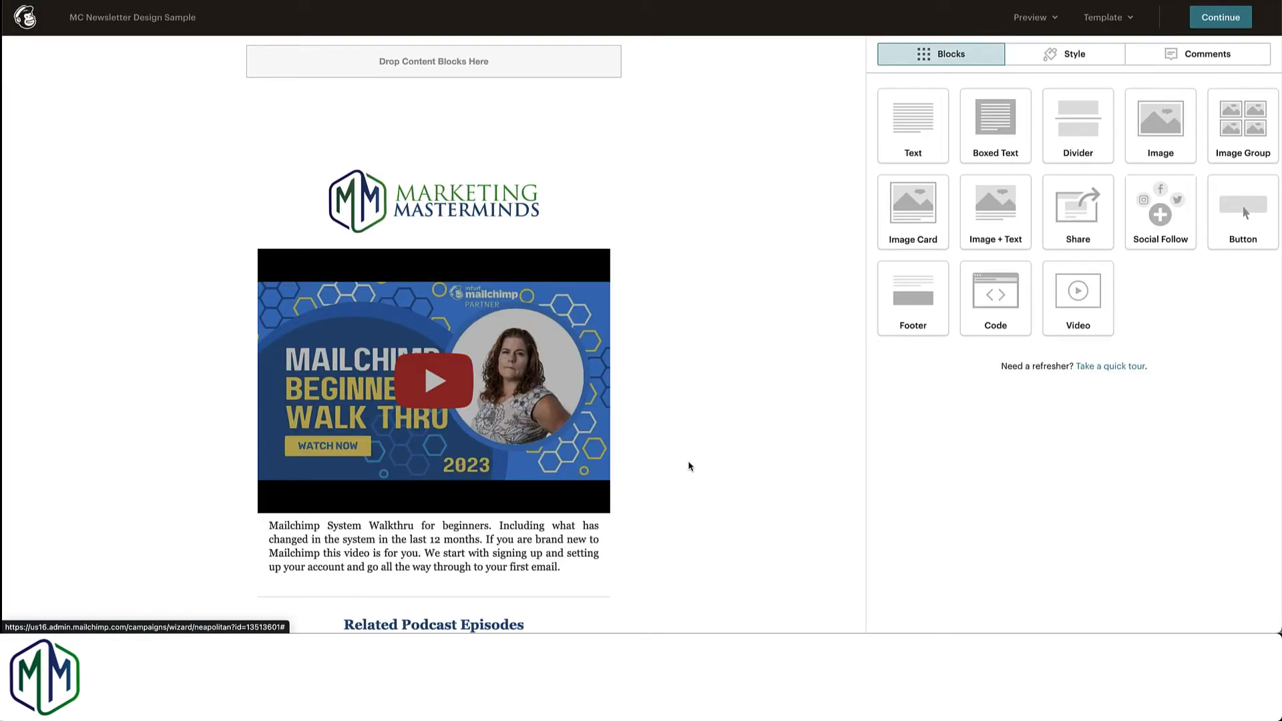
scroll(691, 466, down, 1)
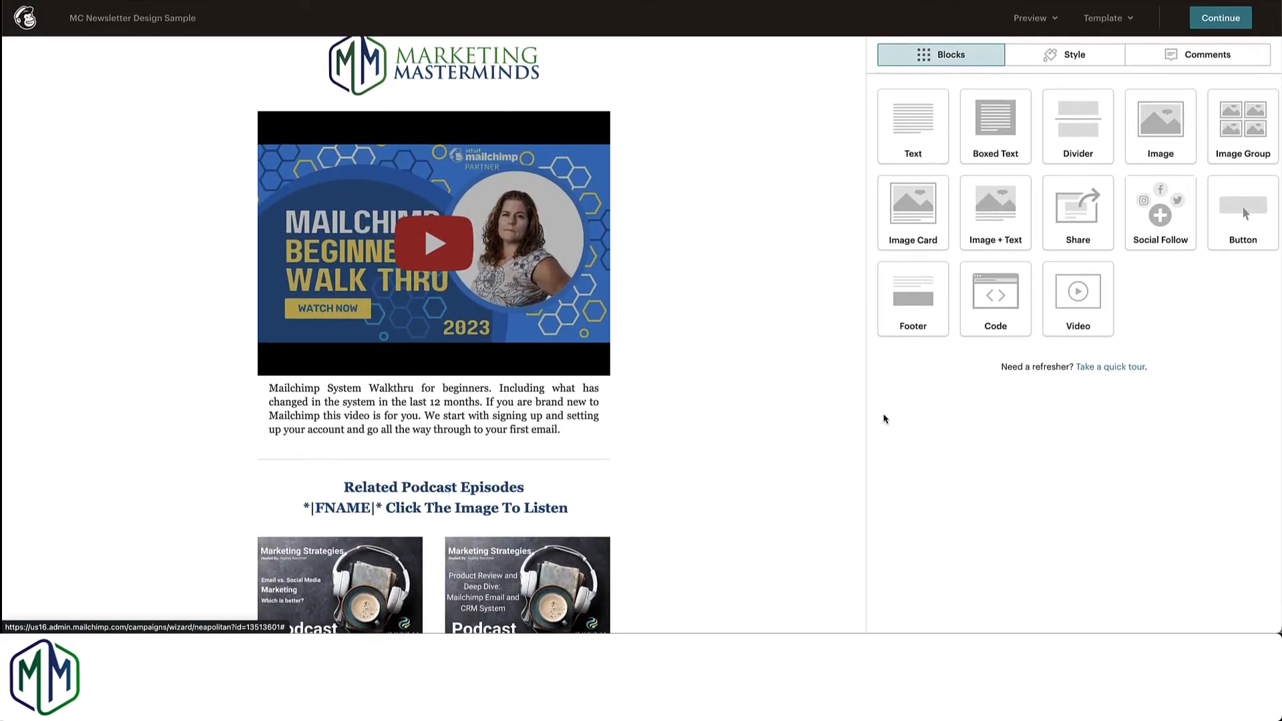
Step: Preview the newsletter with live merge tag info enabled and check the personalised Related Podcast Episodes heading
click(1031, 17)
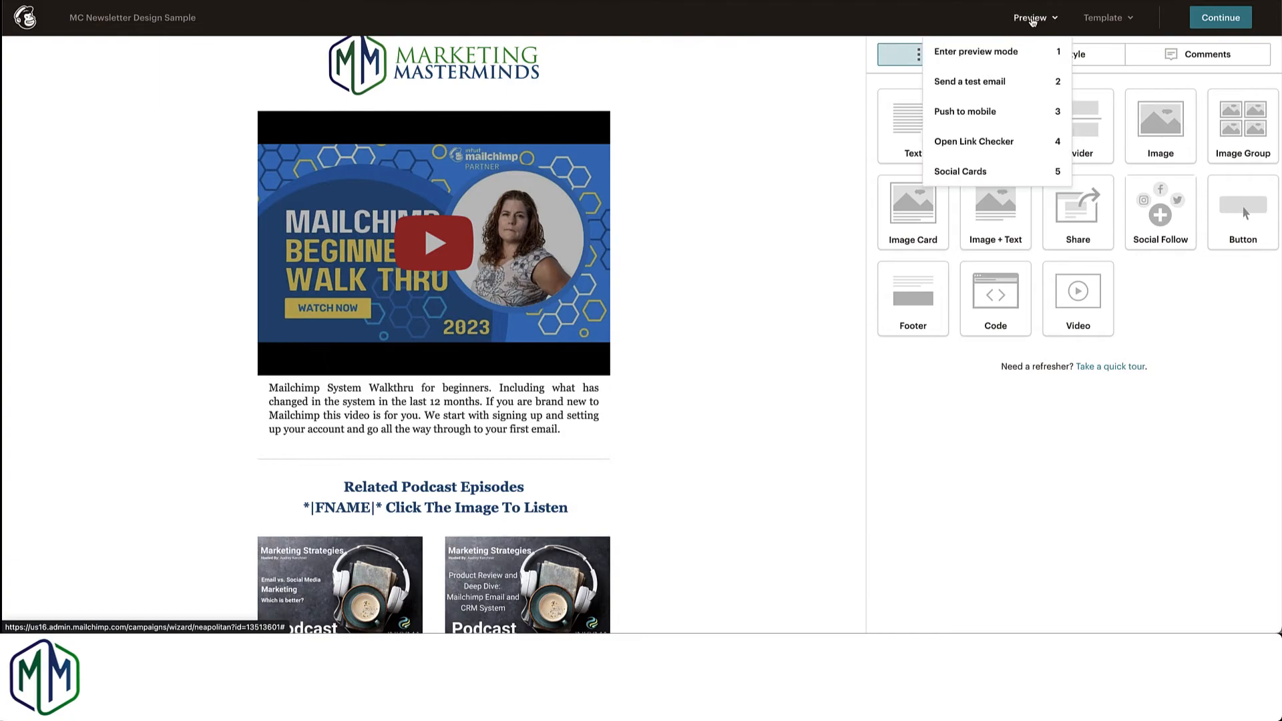
click(978, 54)
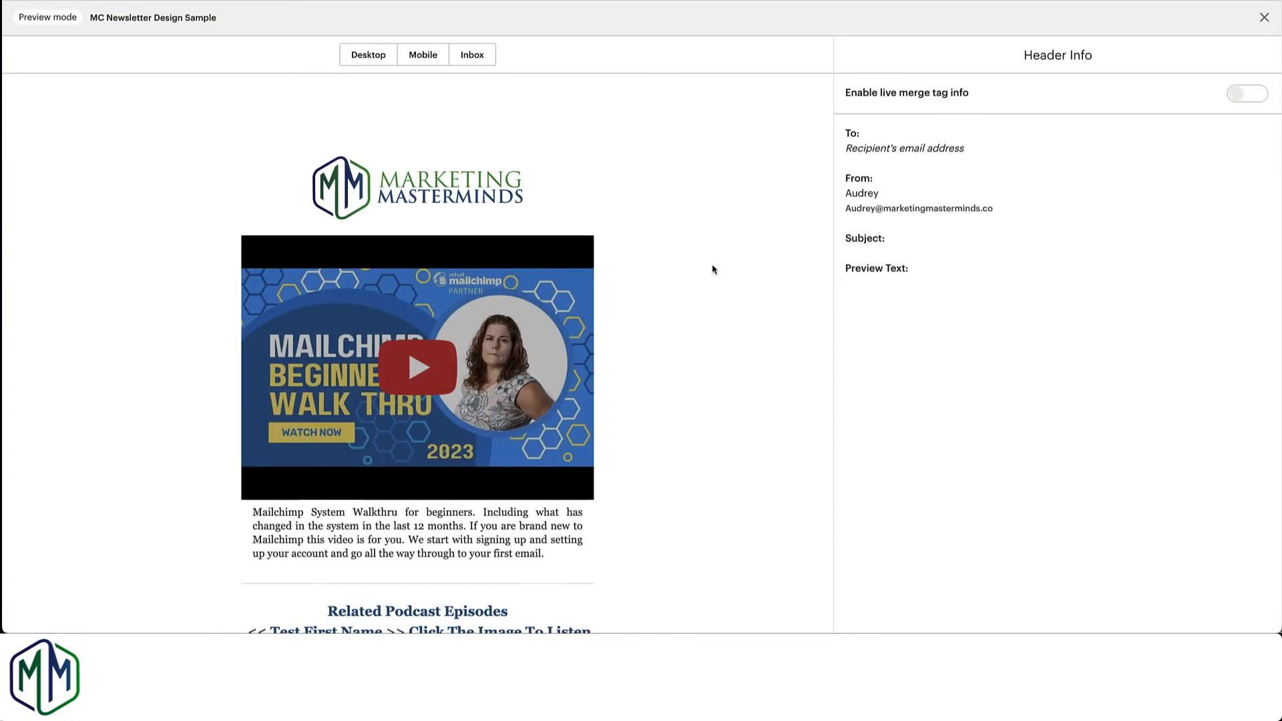
scroll(713, 269, down, 1)
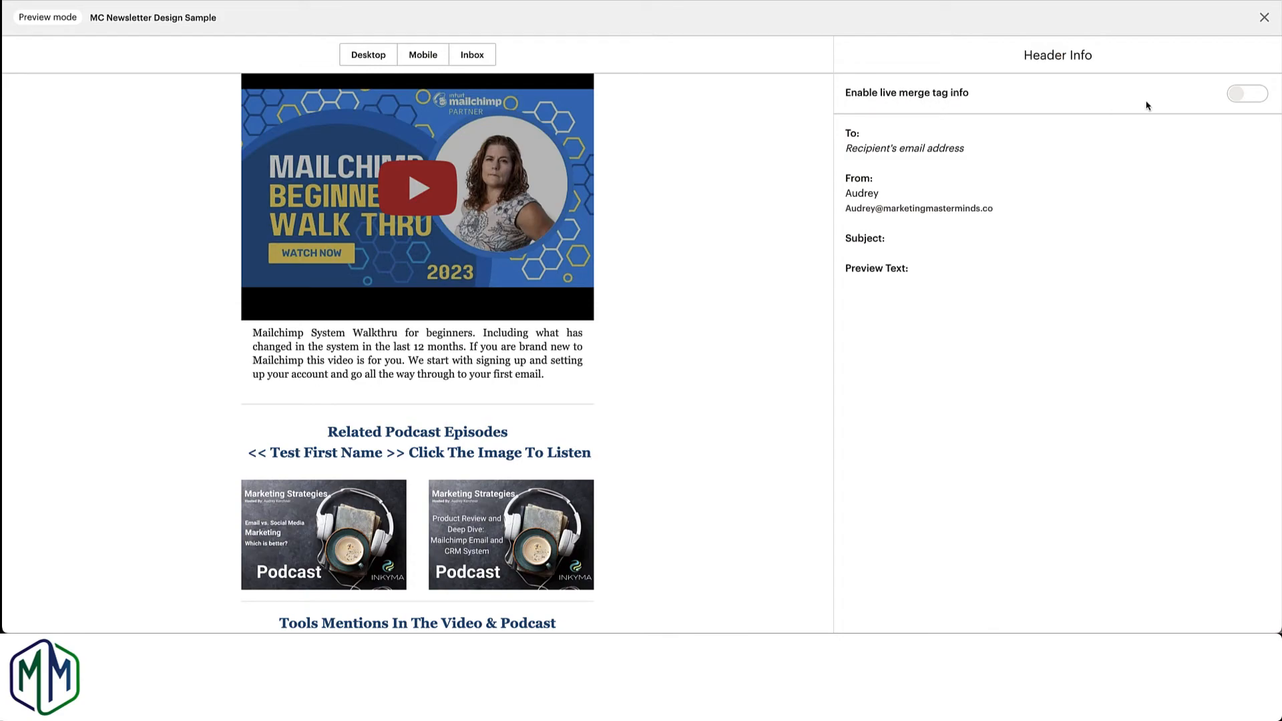
click(1236, 99)
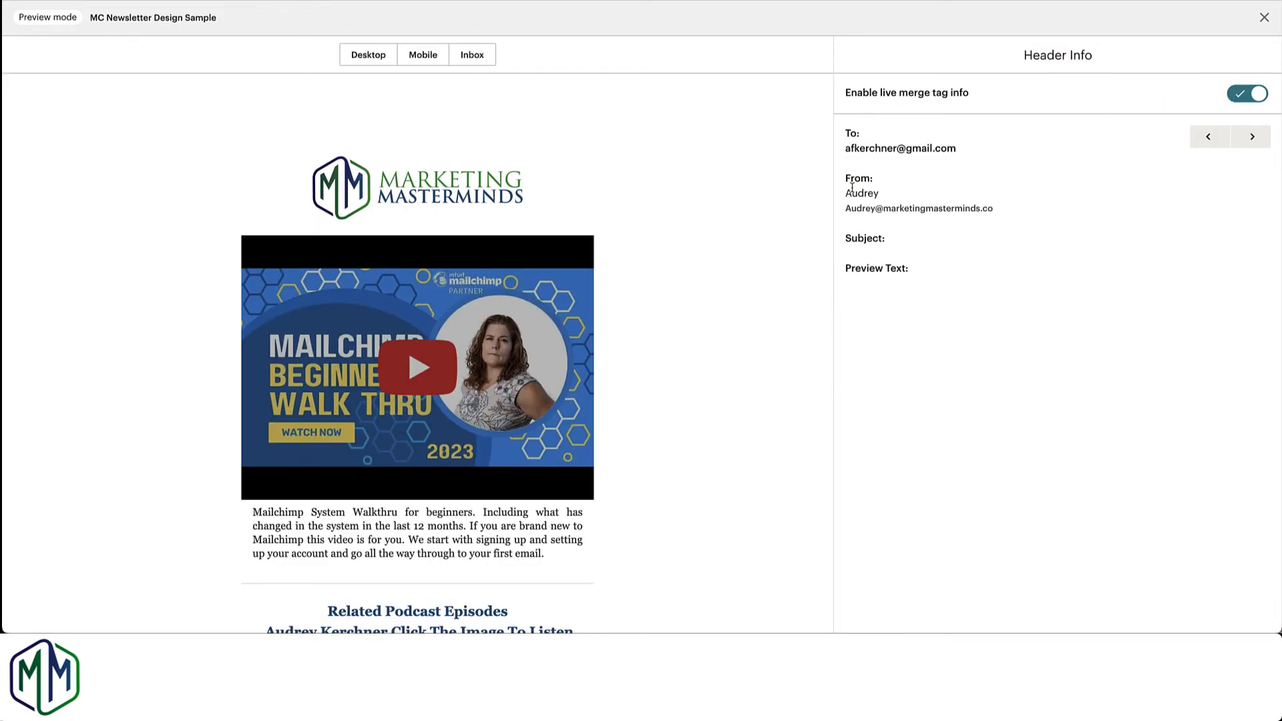
scroll(745, 199, down, 3)
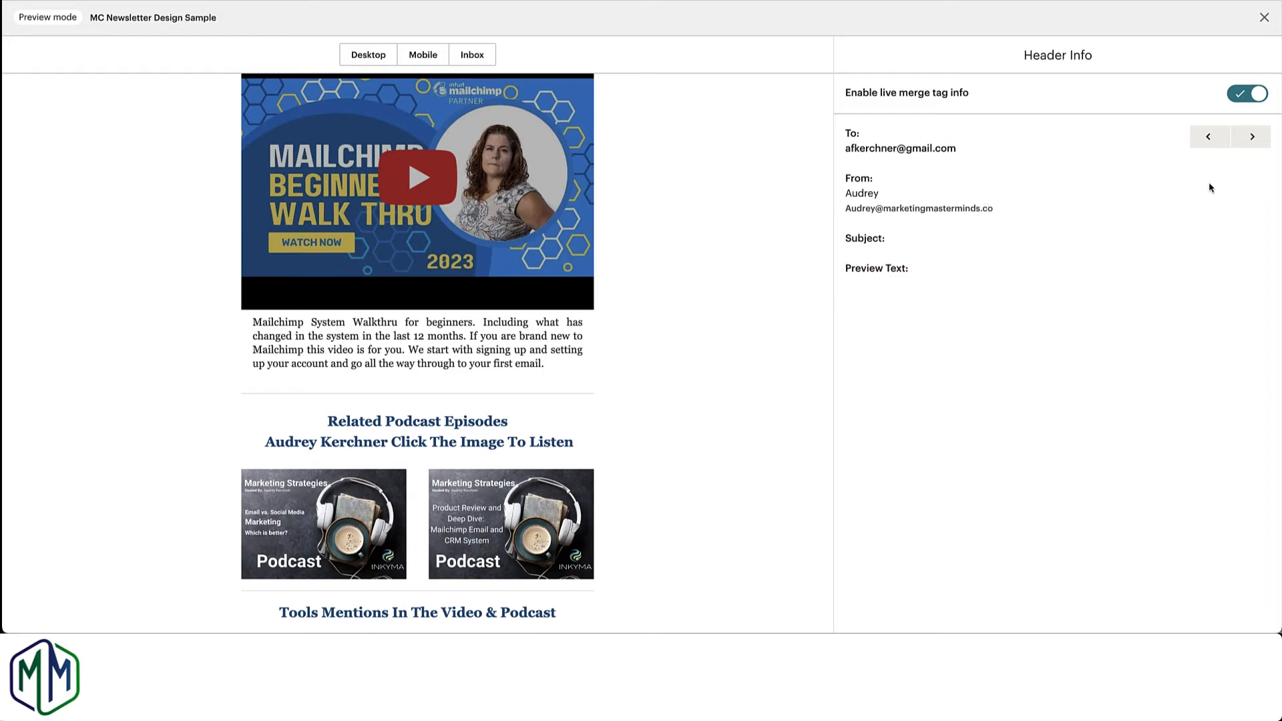
Step: Check the personalised heading for the next two recipients and leave preview mode
click(1251, 137)
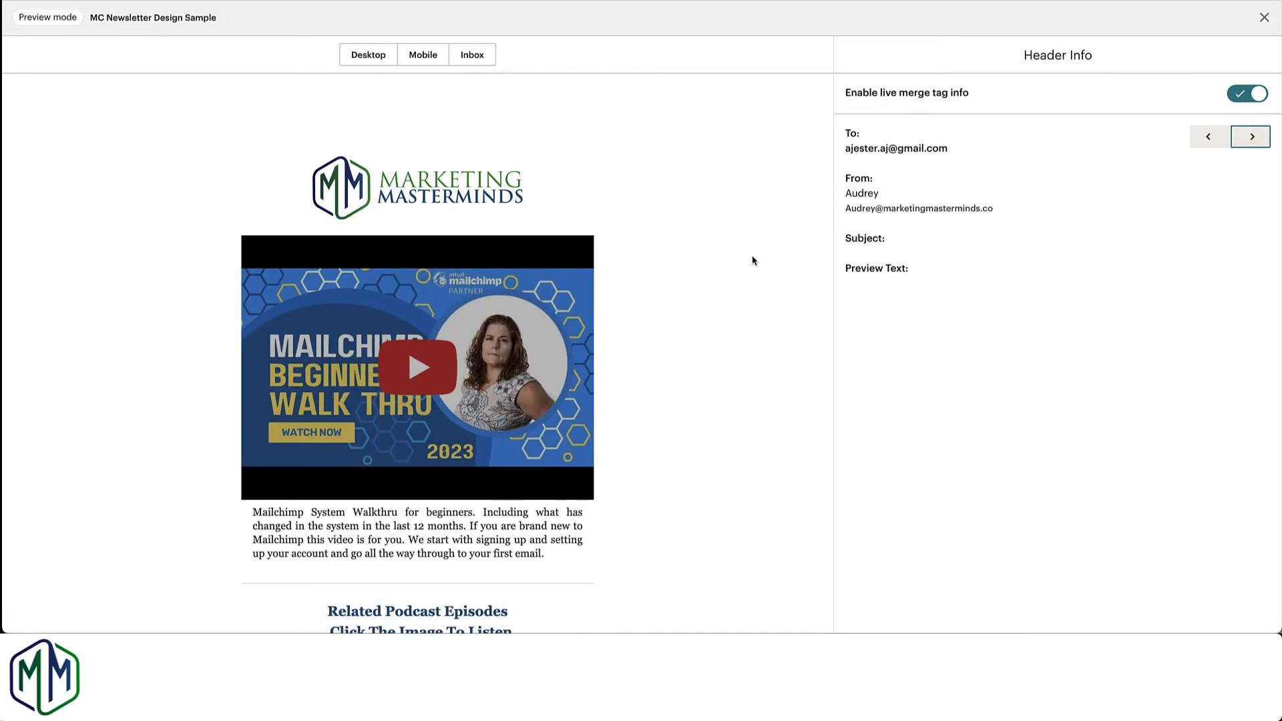
scroll(753, 261, down, 2)
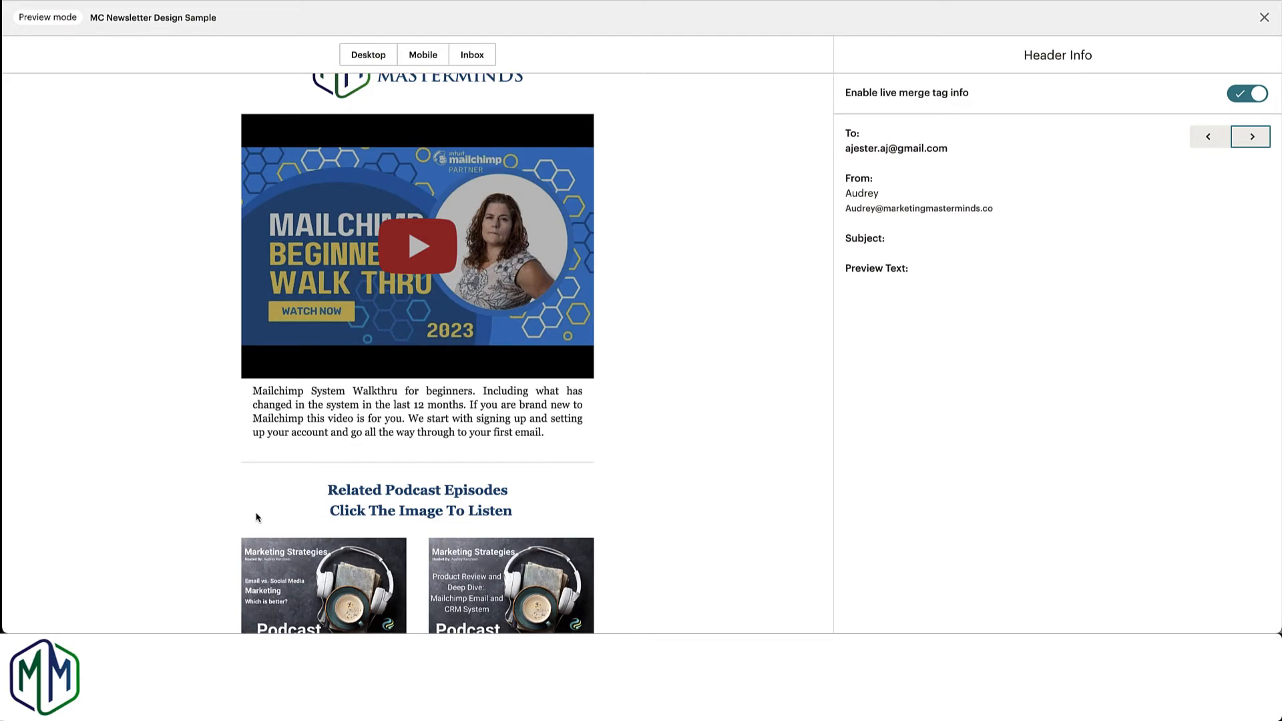
click(1252, 137)
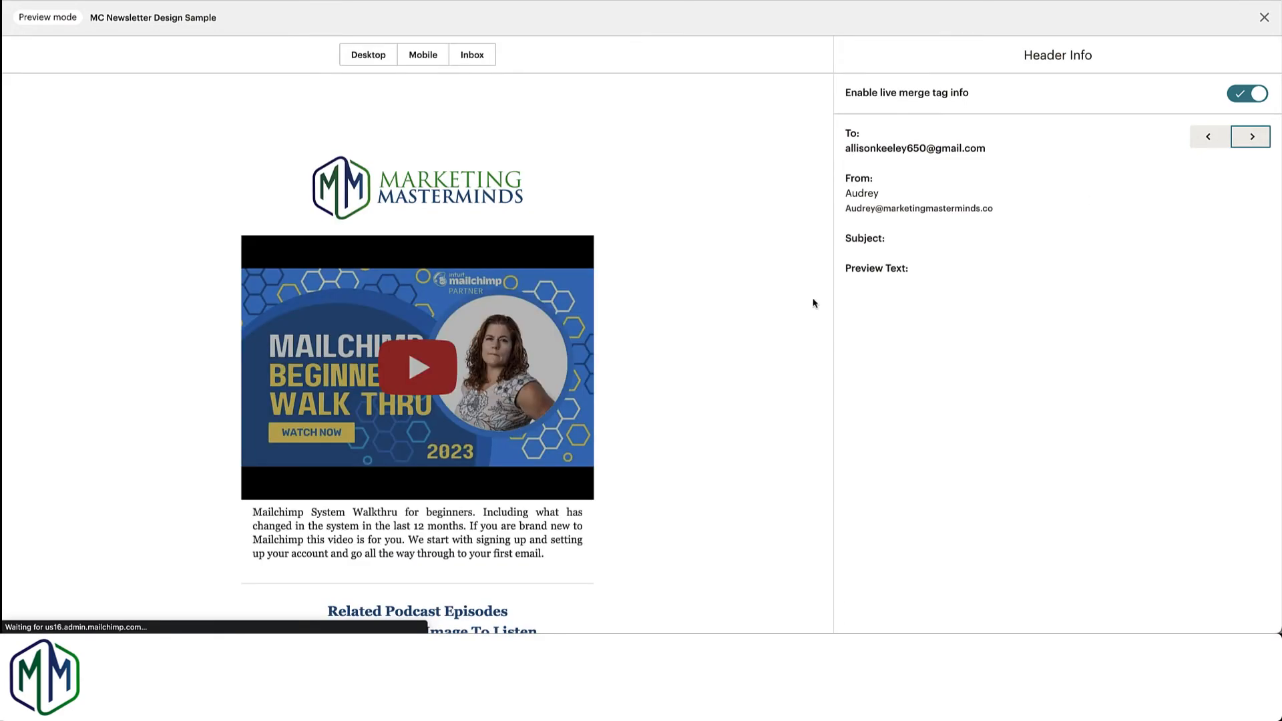
scroll(794, 318, down, 3)
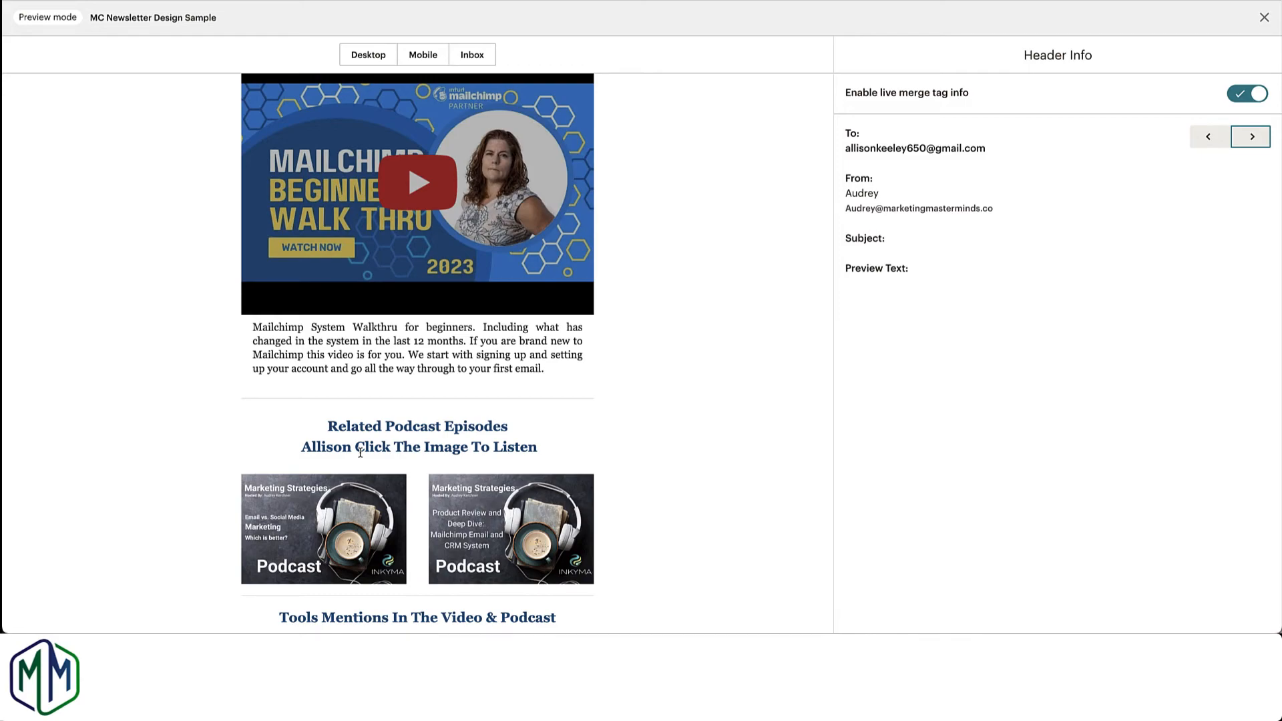
click(1264, 19)
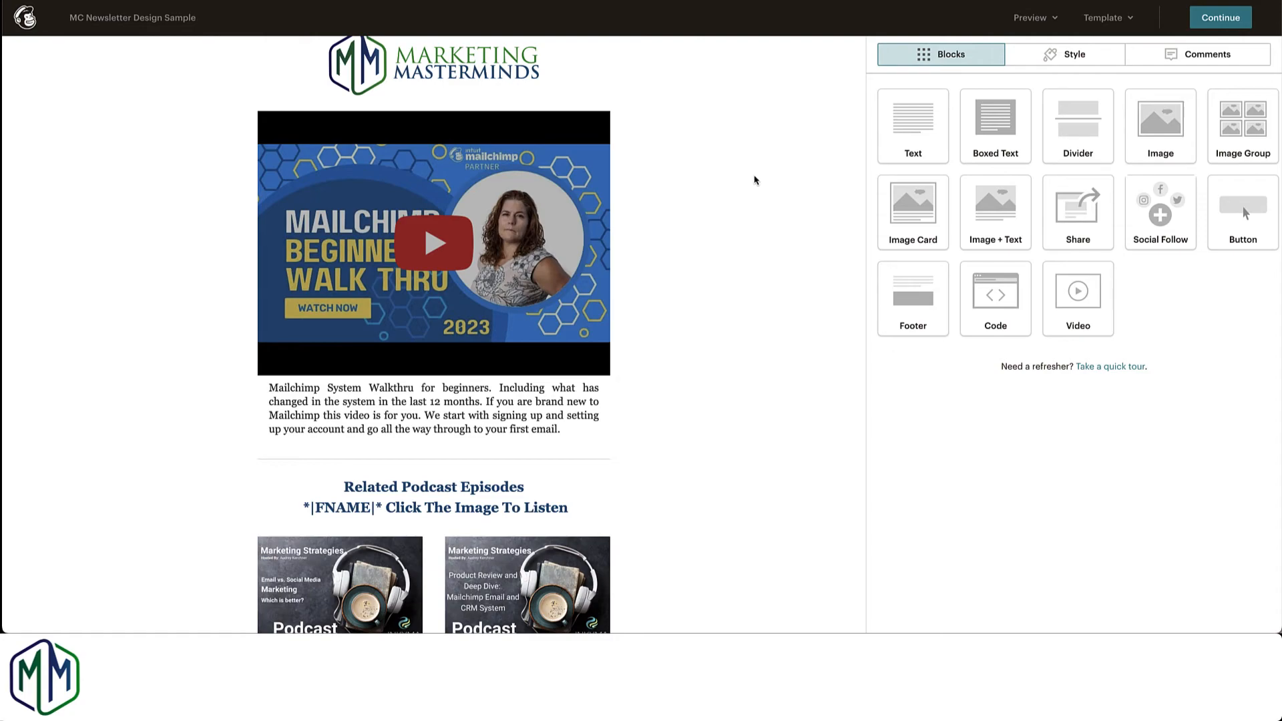
Step: Look over the newsletter's layout and return to the MMM Video | Podcast Template to review its podcast and tools sections
scroll(755, 180, down, 2)
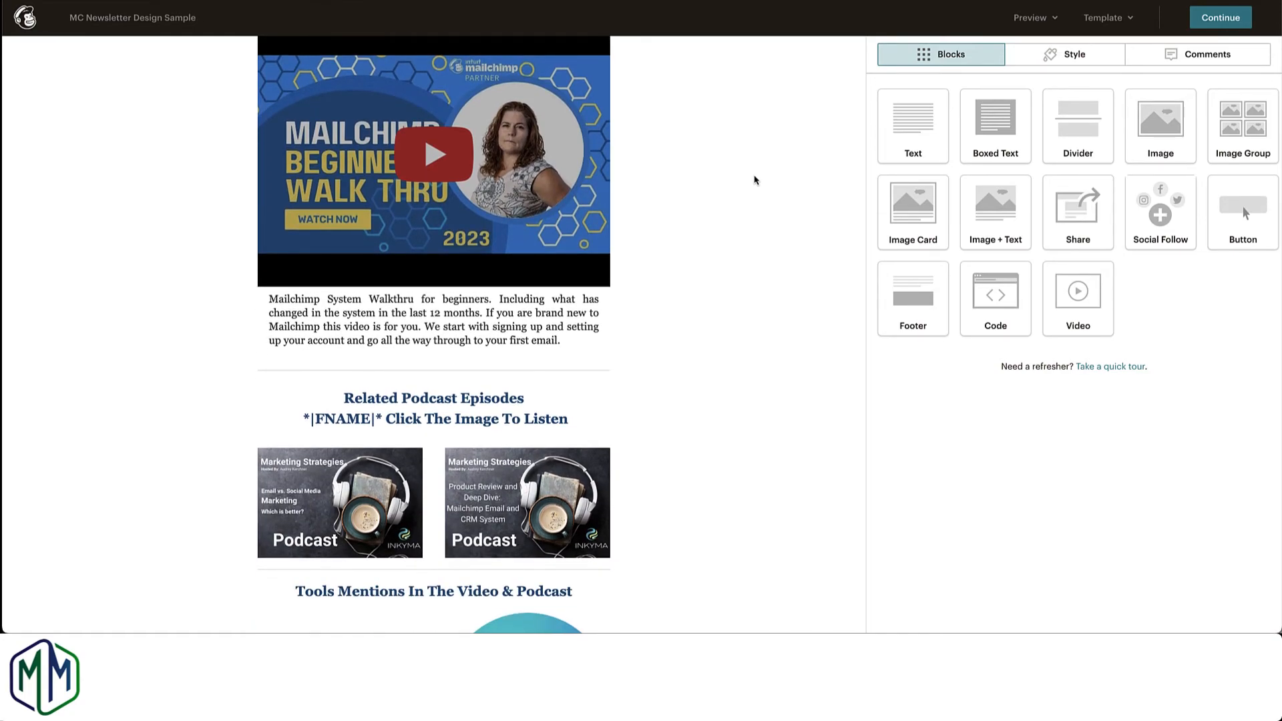
scroll(755, 181, up, 3)
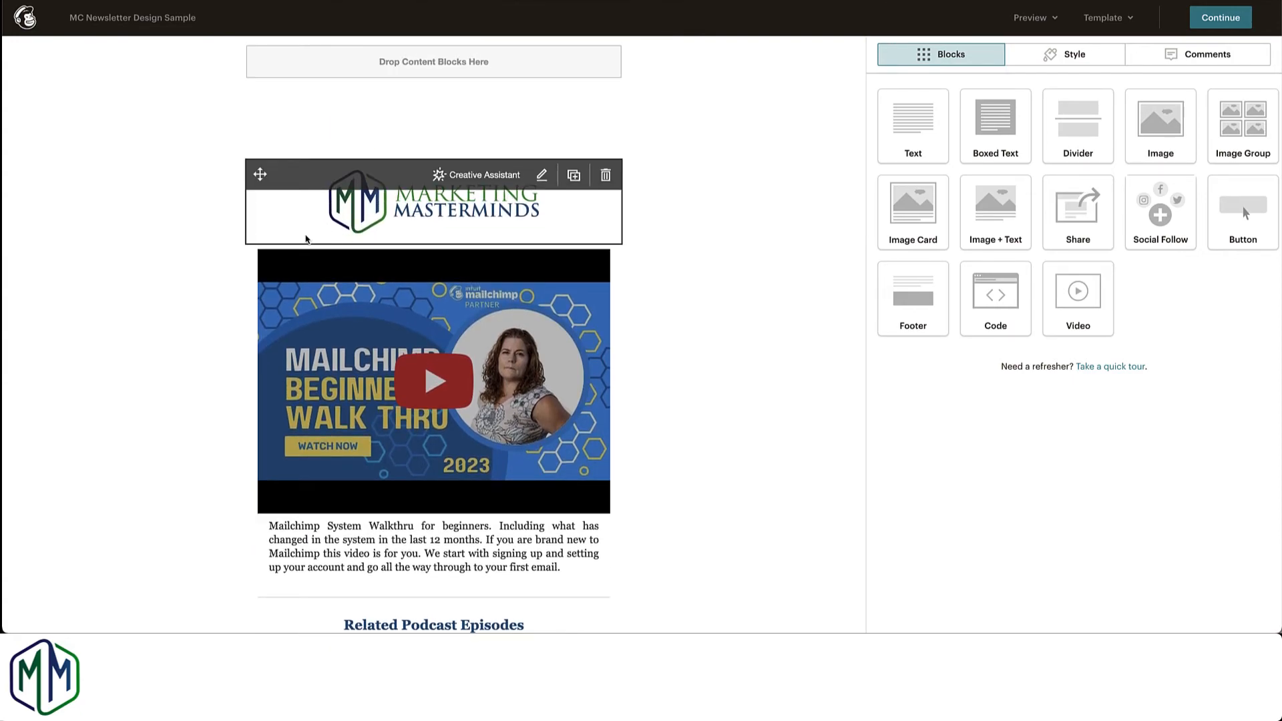
scroll(306, 237, down, 4)
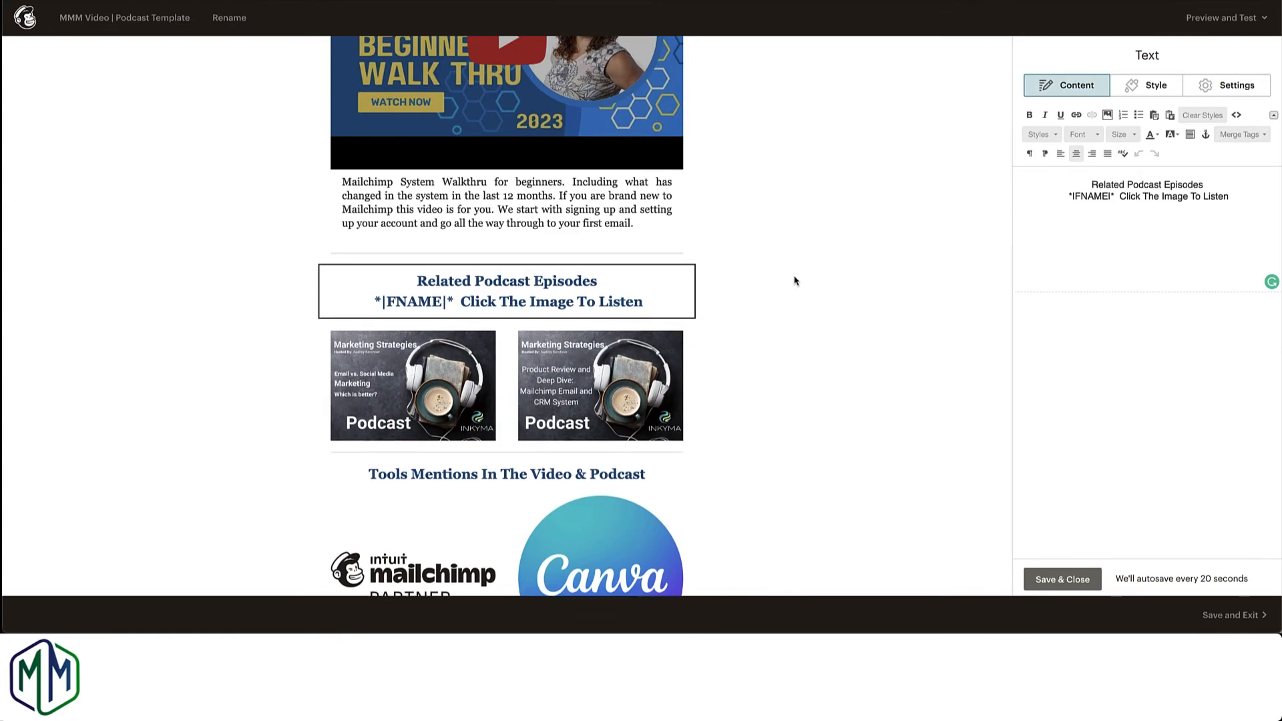
scroll(794, 280, down, 1)
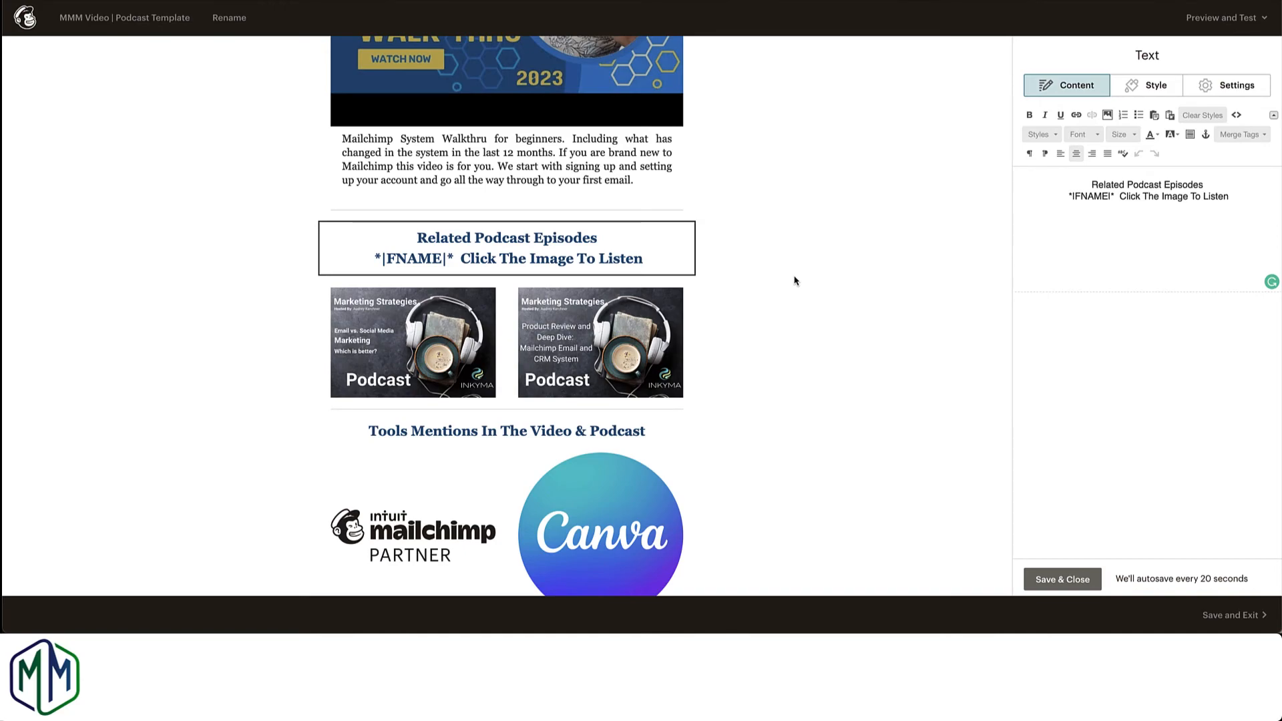
Step: Review the template's video, description, related podcast episodes and tools sections in the editor
scroll(794, 281, up, 4)
scroll(795, 280, up, 1)
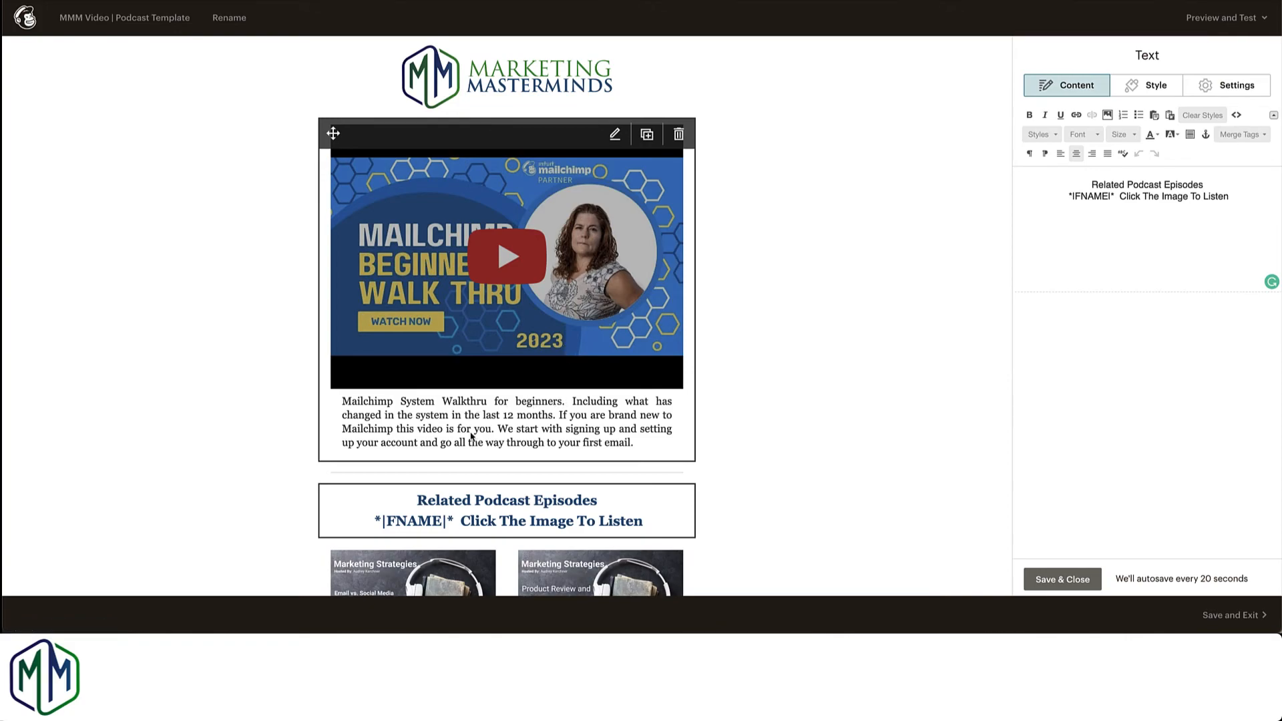
scroll(524, 427, down, 1)
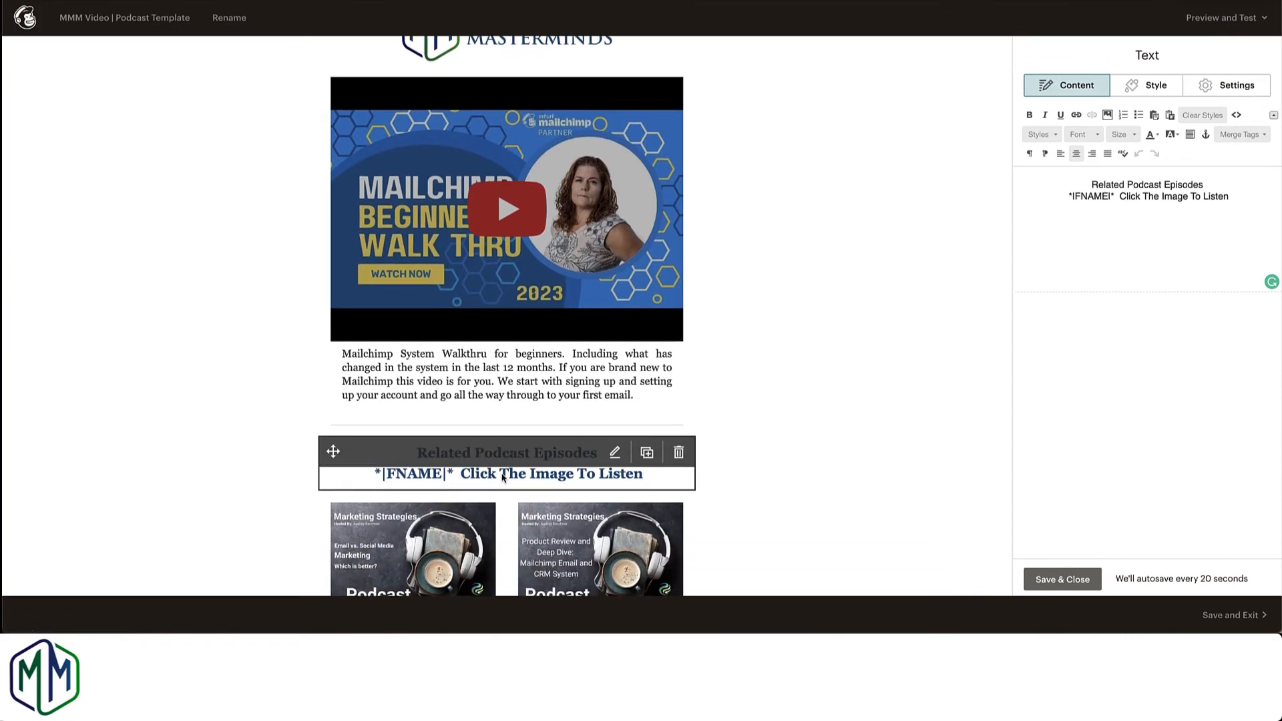
scroll(503, 477, down, 4)
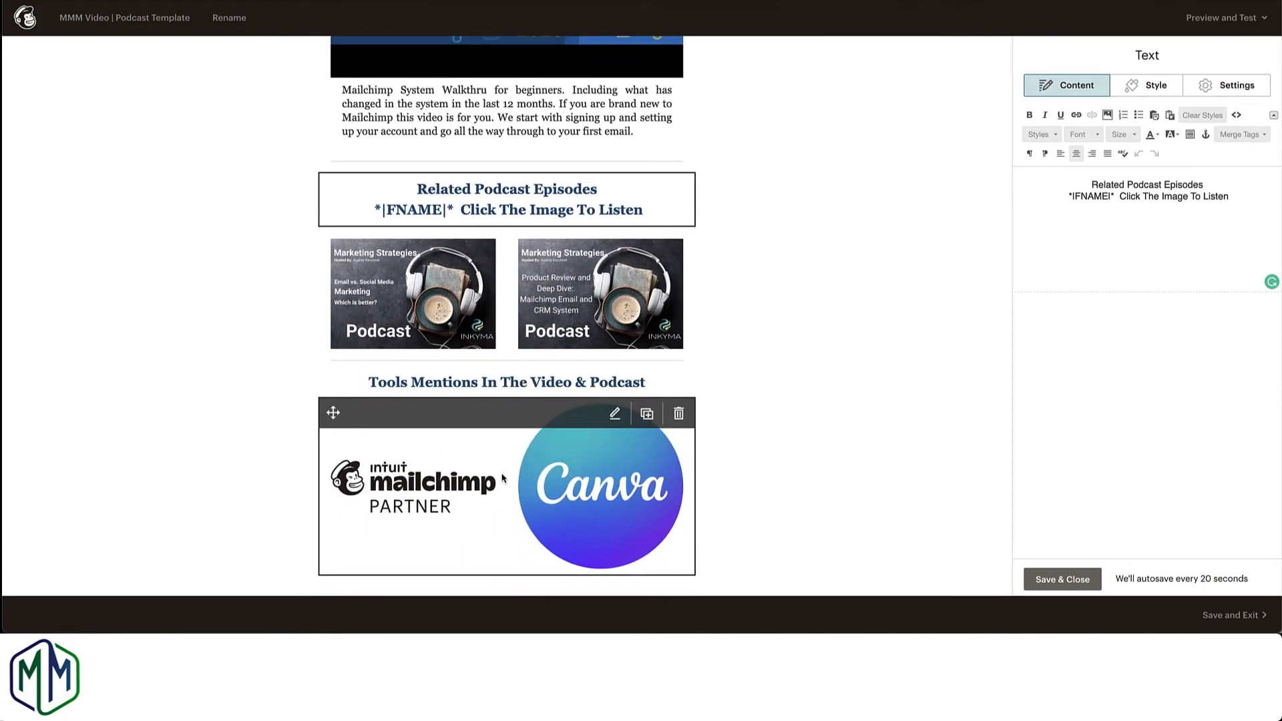
scroll(503, 477, up, 4)
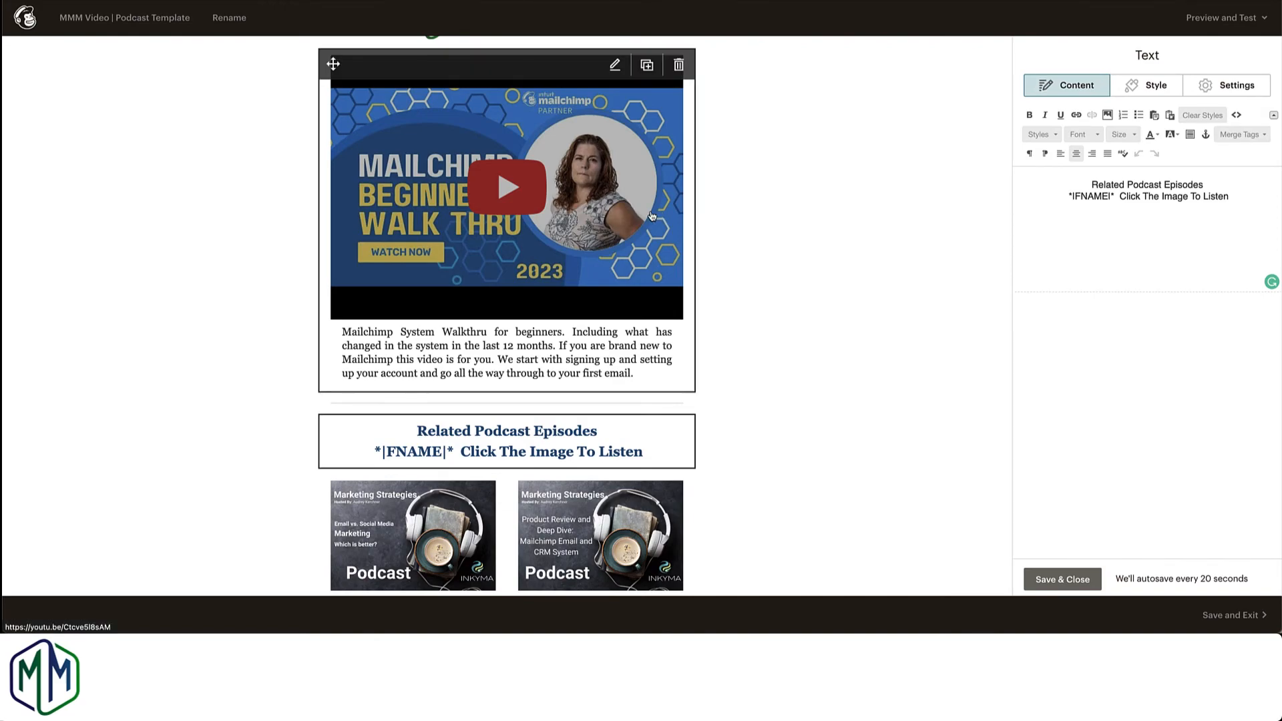
scroll(635, 229, up, 1)
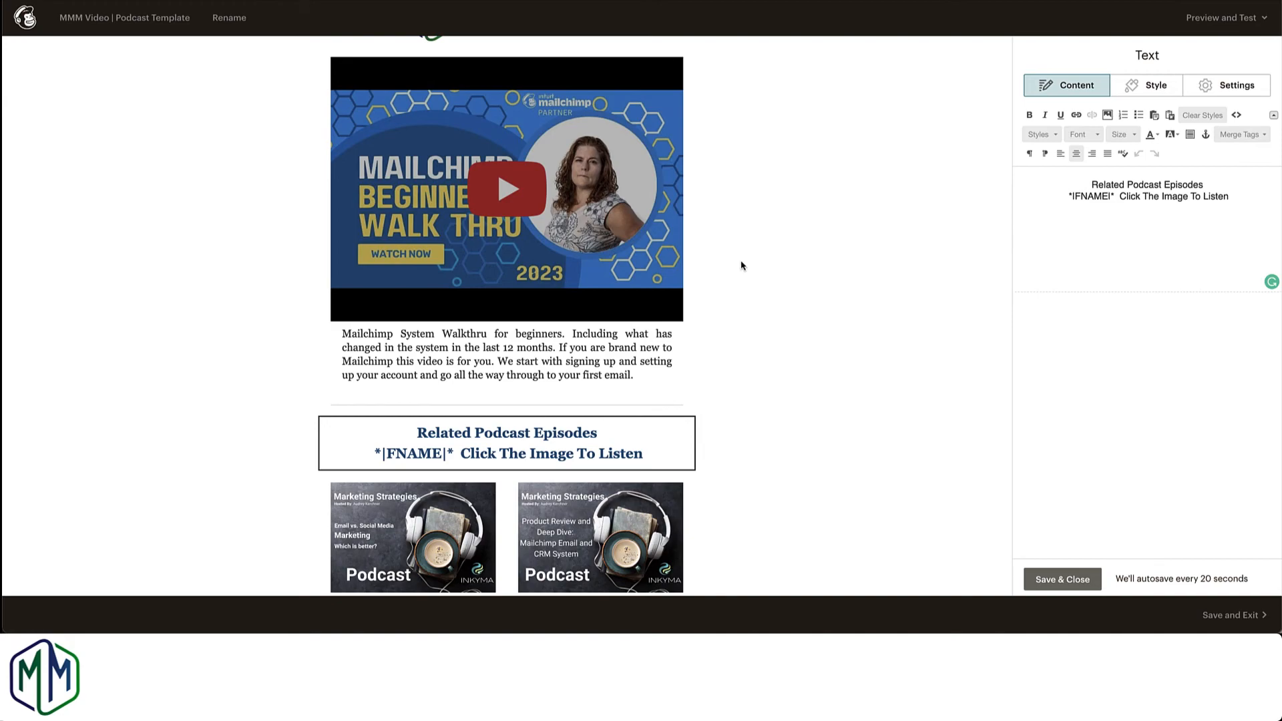
scroll(741, 266, up, 2)
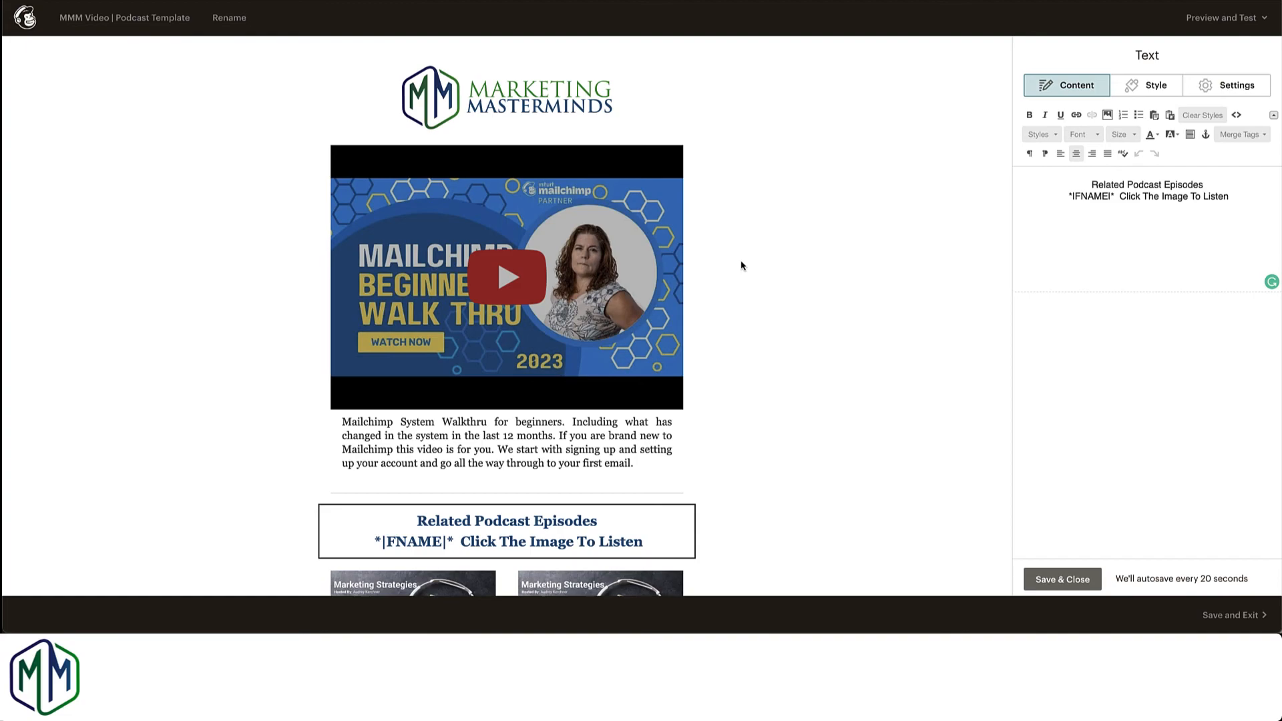
scroll(731, 276, down, 2)
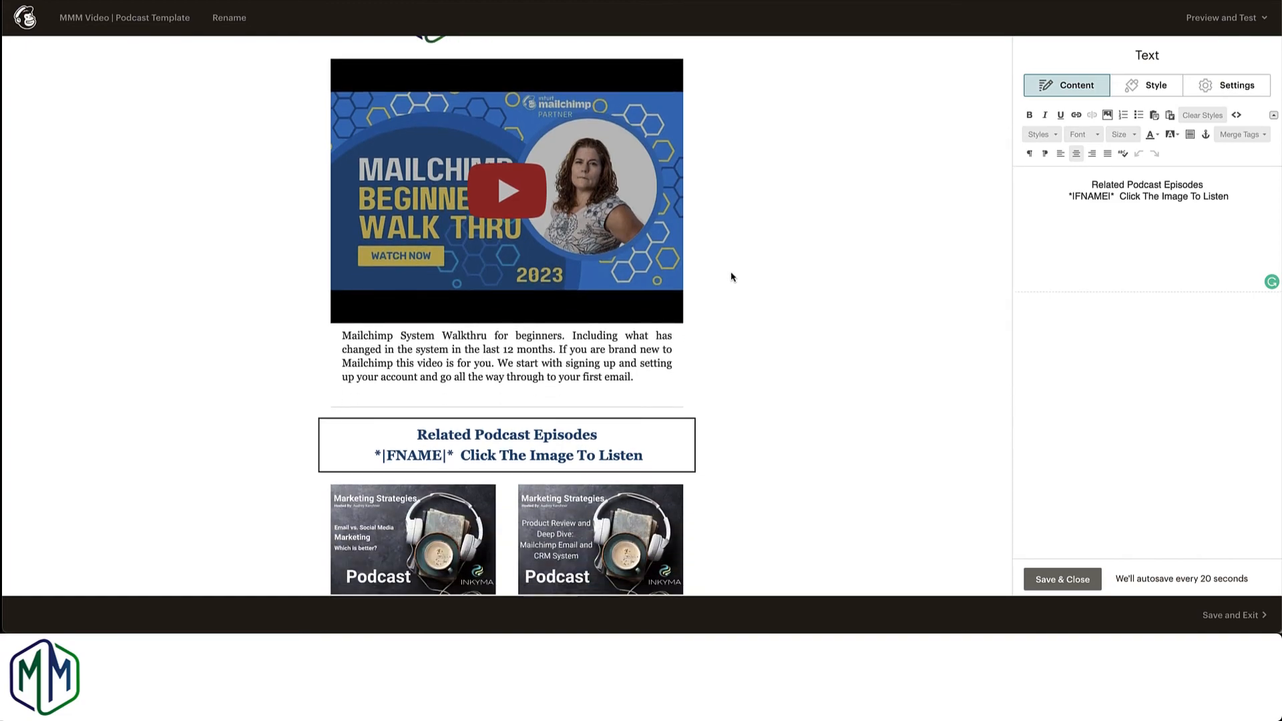
scroll(731, 277, down, 2)
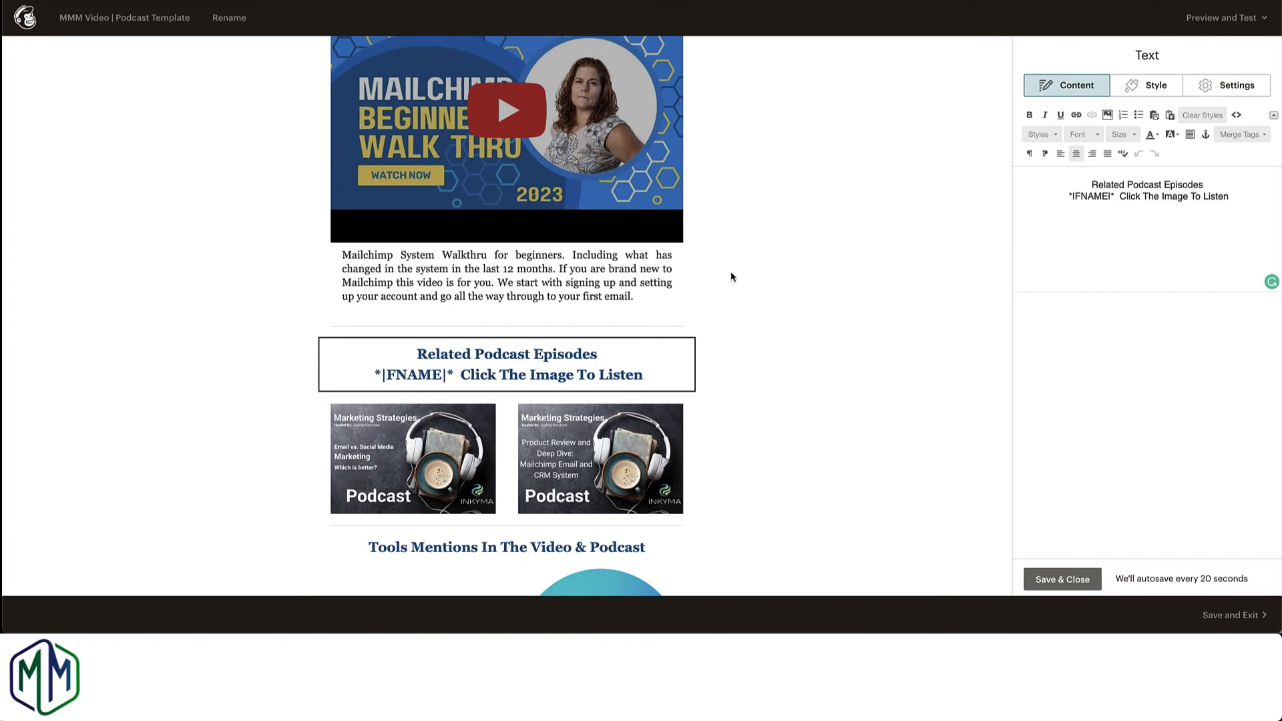
scroll(751, 433, down, 2)
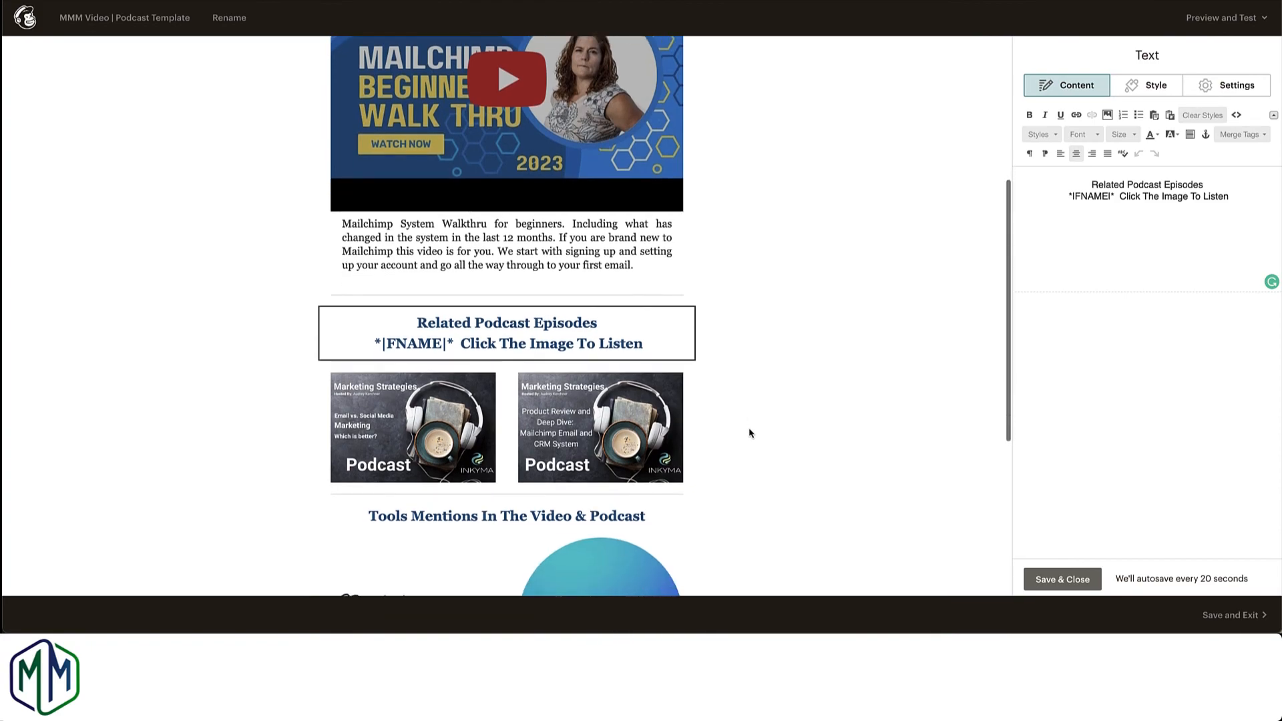
scroll(771, 430, up, 1)
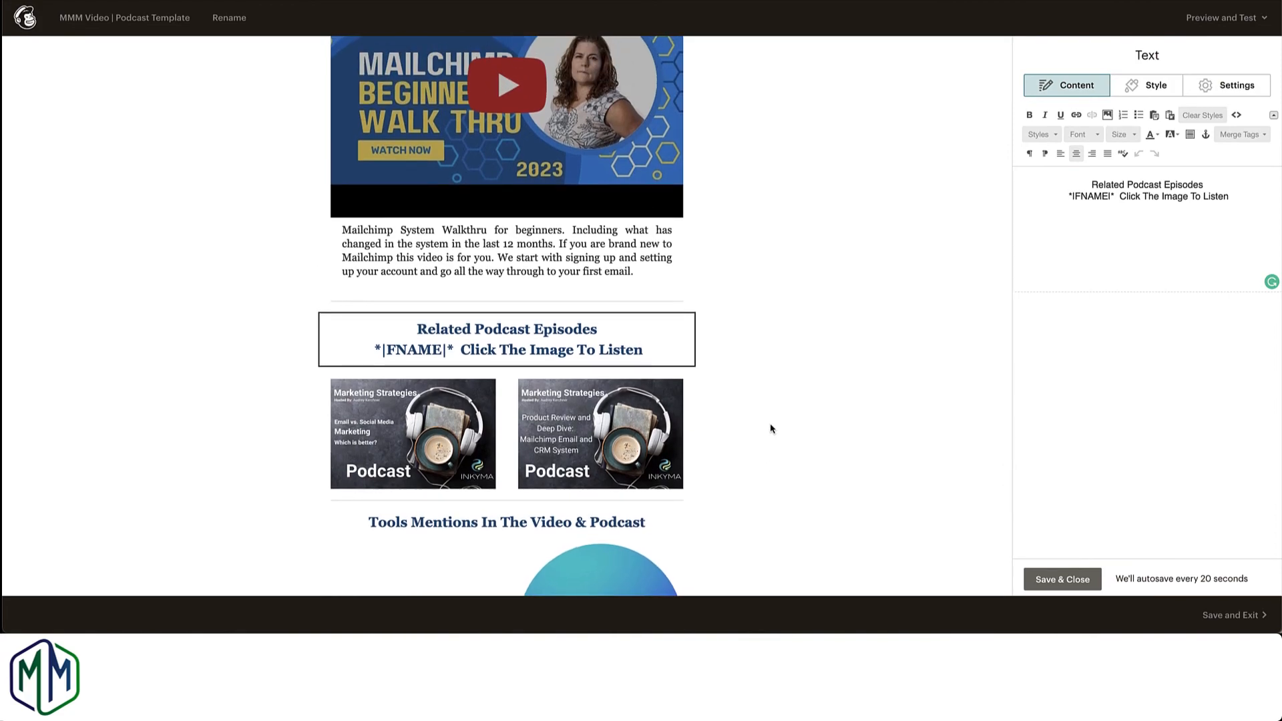
Step: Preview the template and look through its desktop layout down to the footer
click(1224, 19)
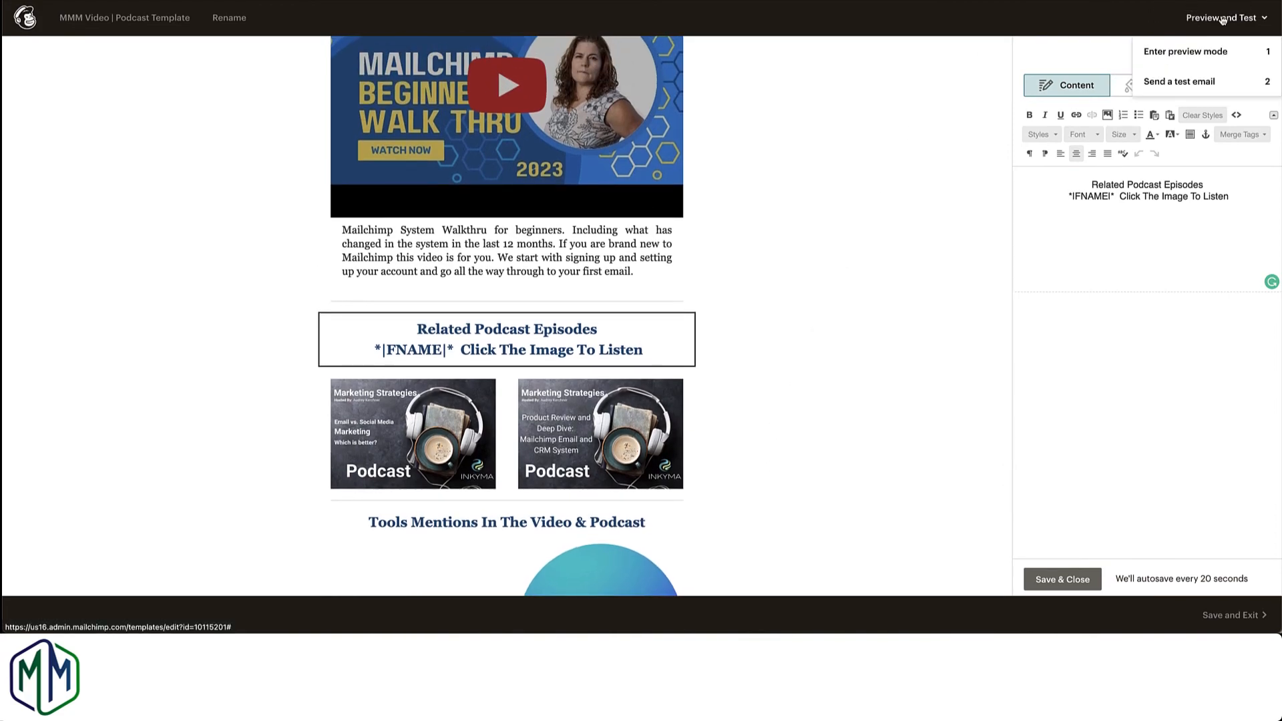
click(1176, 51)
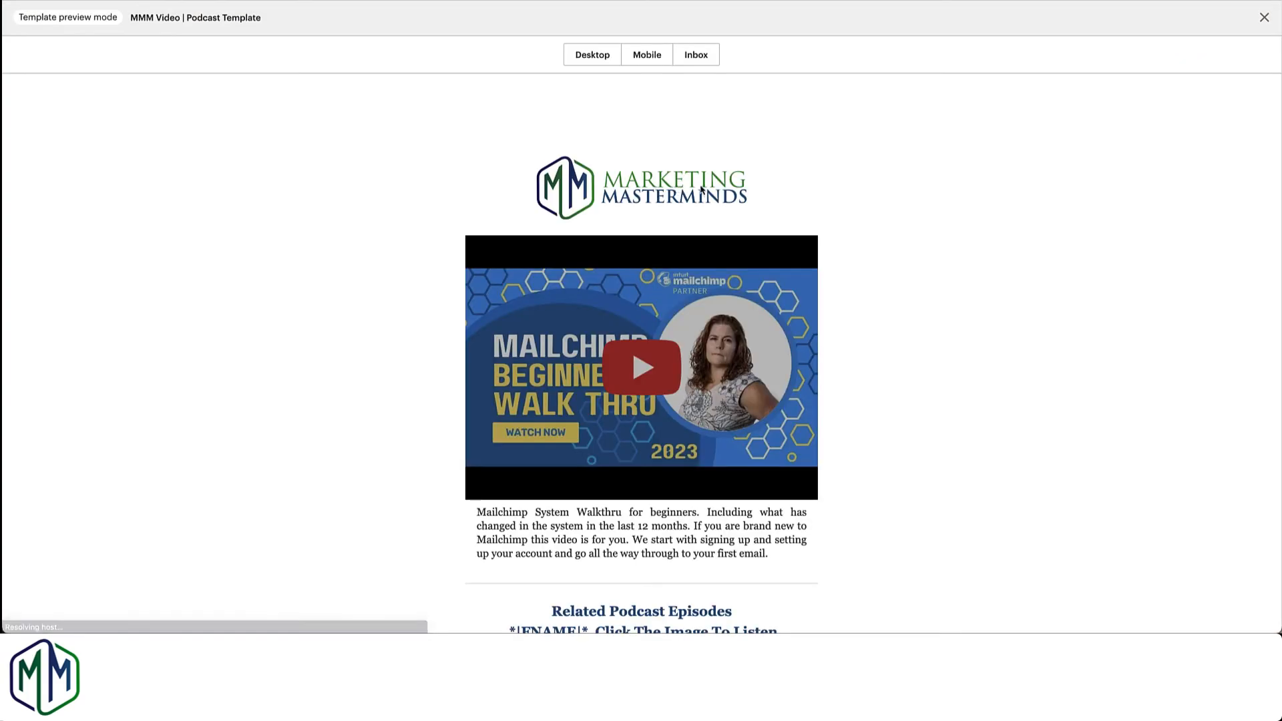
scroll(839, 178, down, 5)
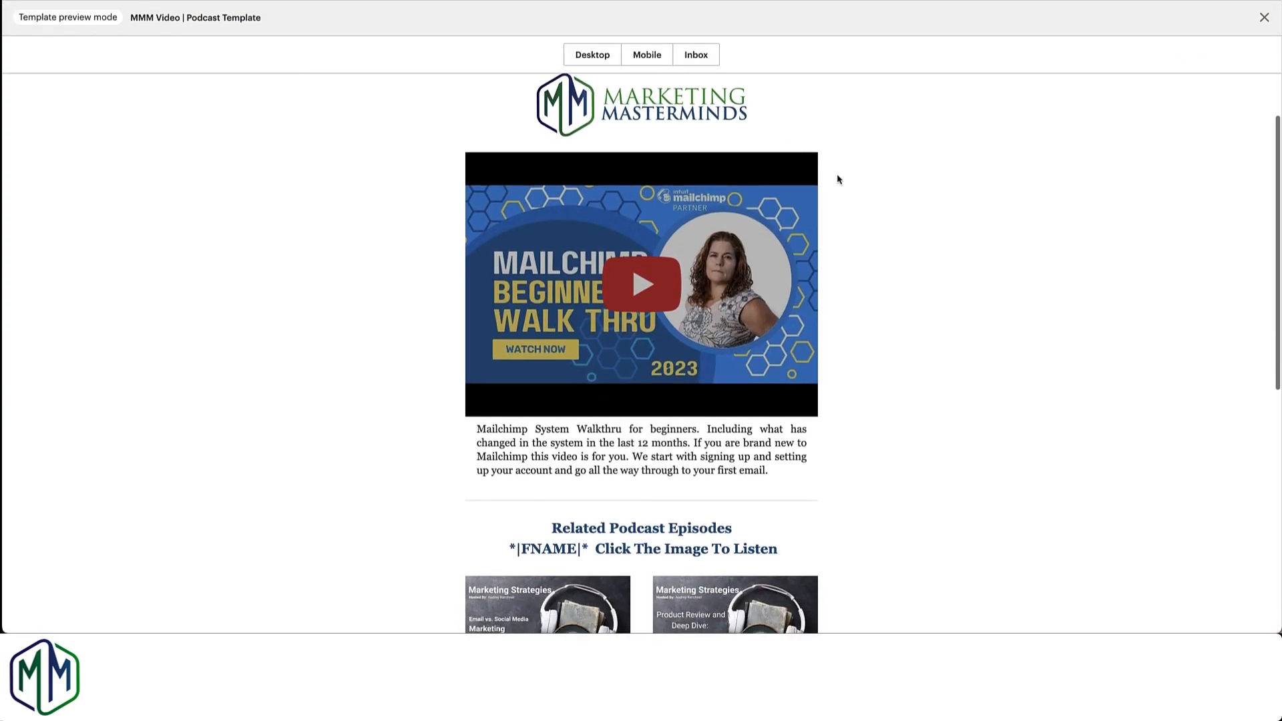
scroll(839, 179, down, 5)
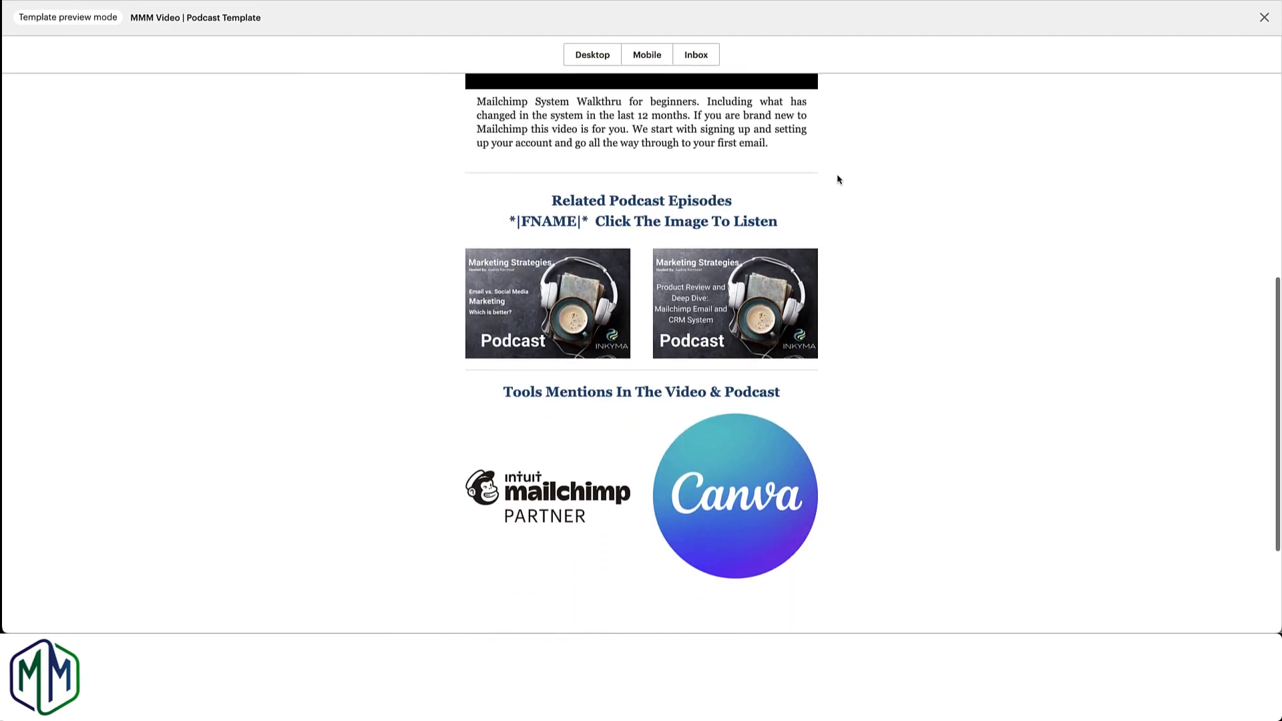
scroll(839, 179, up, 3)
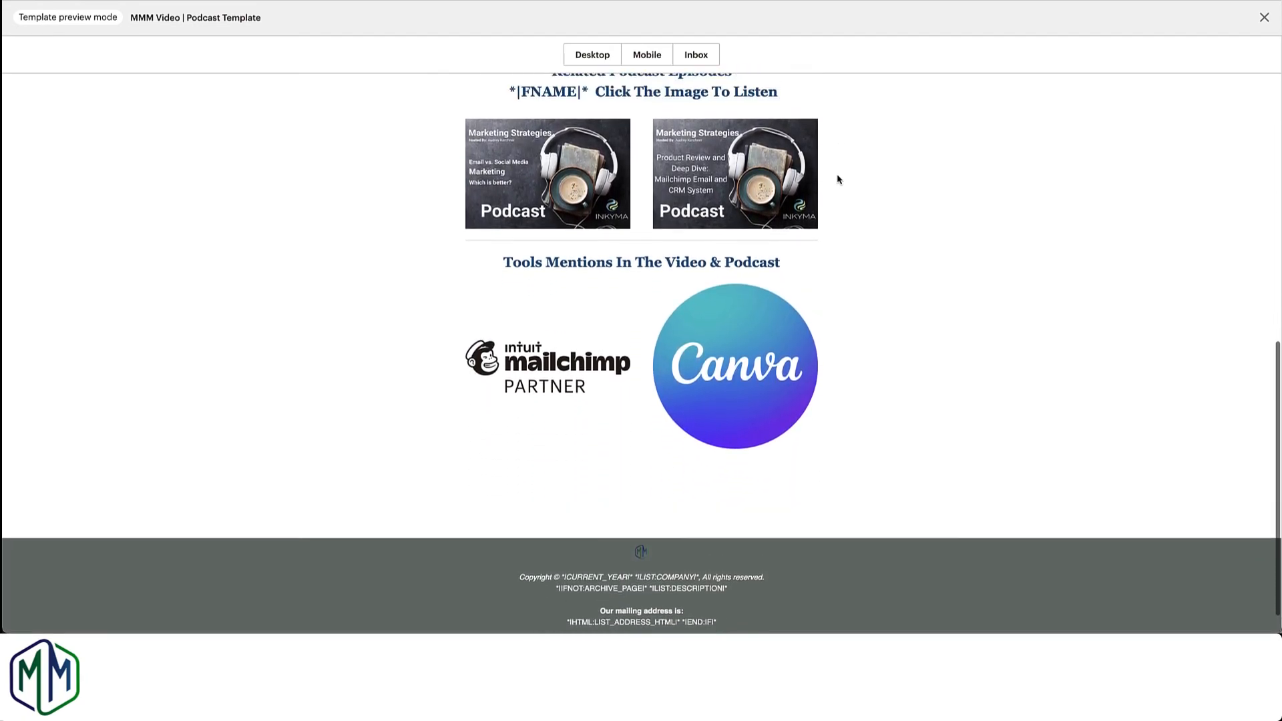
Step: Switch the preview to the mobile layout and examine how the video description and podcast images are arranged
click(647, 56)
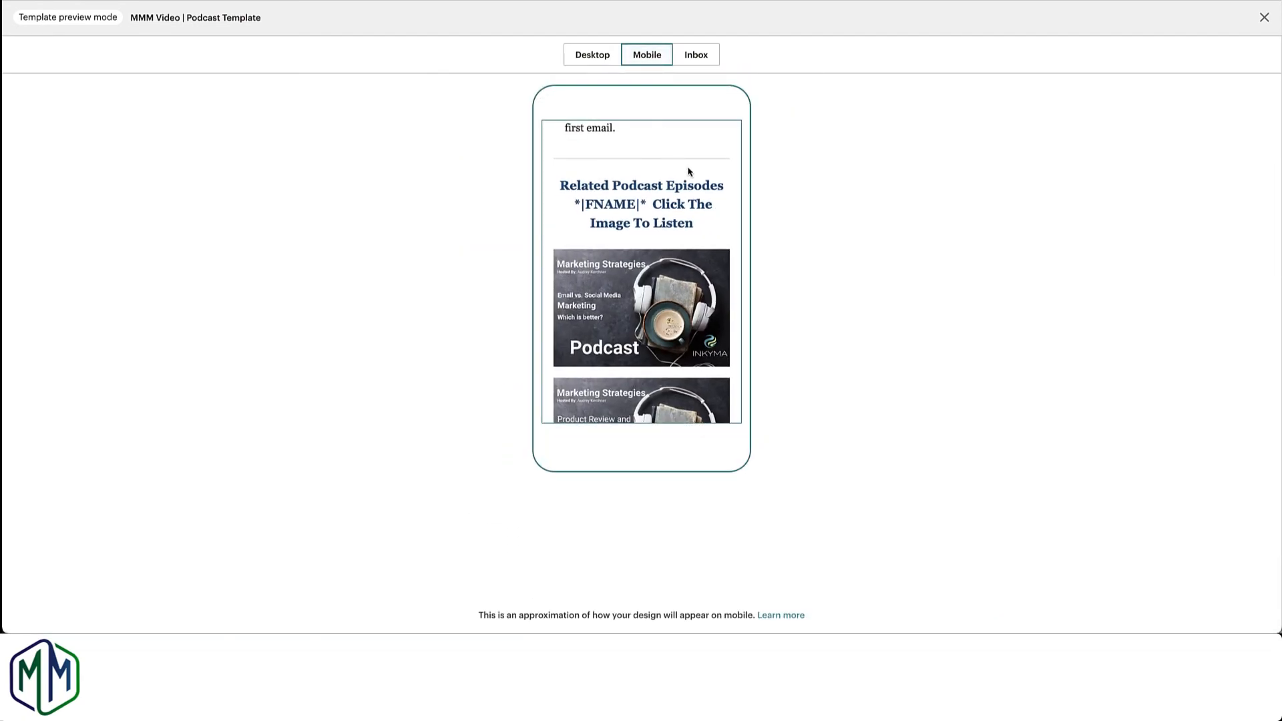
scroll(715, 181, up, 6)
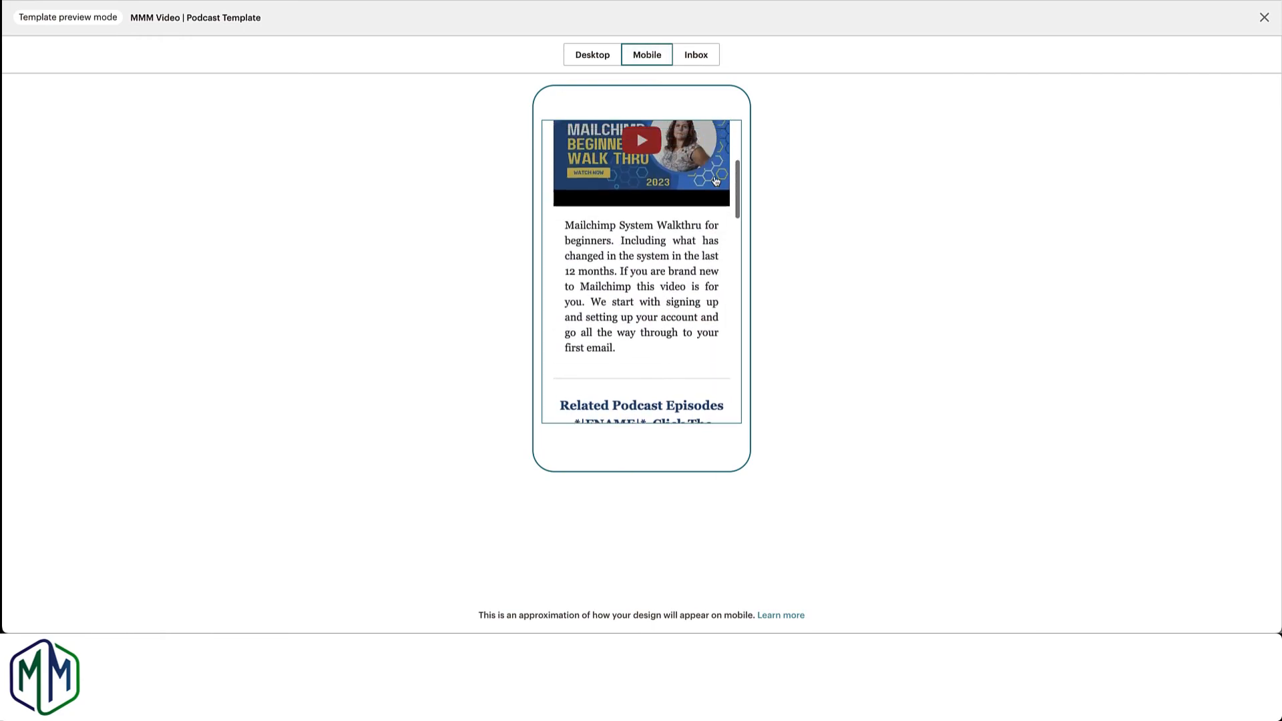
scroll(716, 181, down, 5)
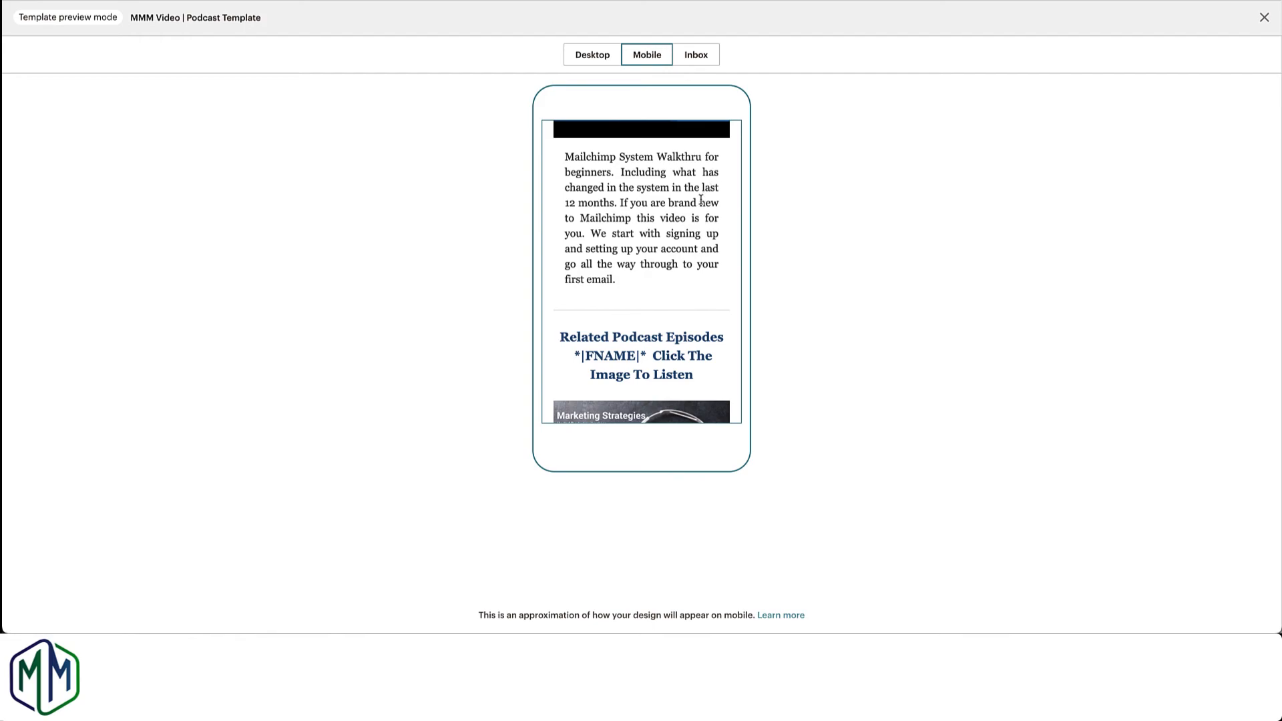
scroll(701, 198, down, 4)
scroll(701, 199, down, 3)
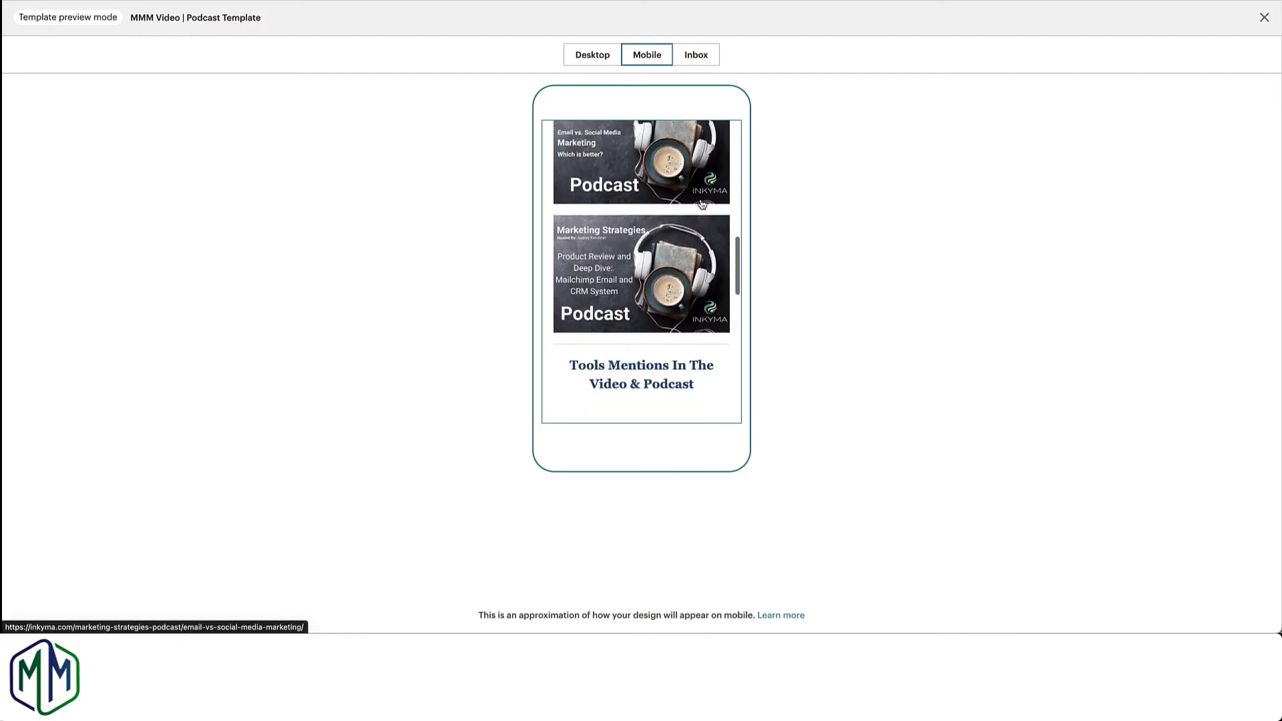
scroll(702, 204, up, 1)
scroll(702, 203, up, 3)
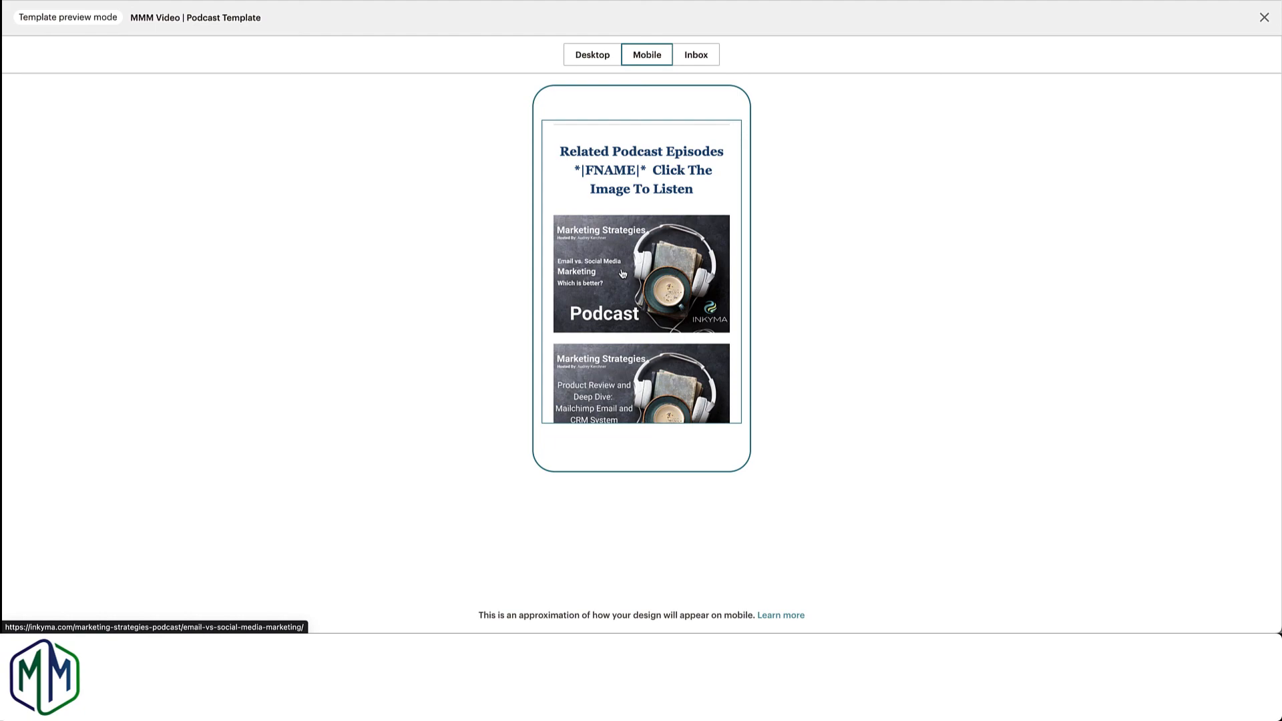
scroll(622, 274, down, 1)
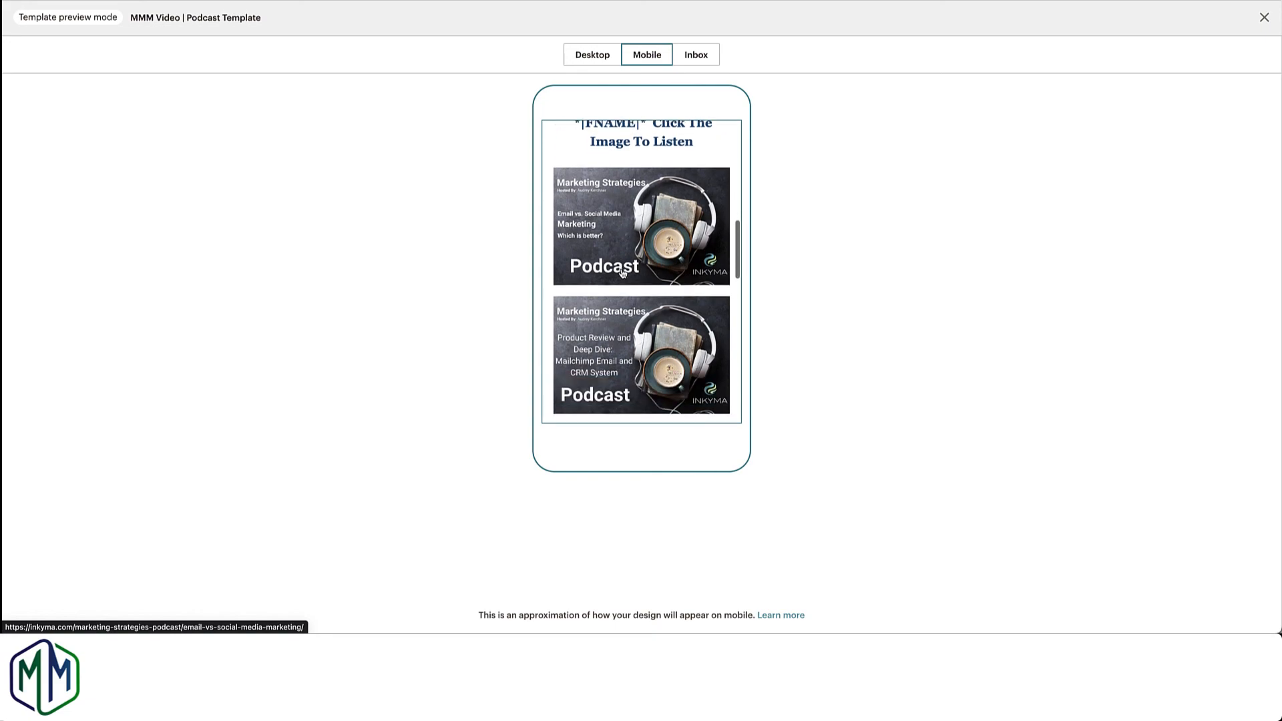
scroll(623, 274, down, 1)
scroll(622, 274, up, 1)
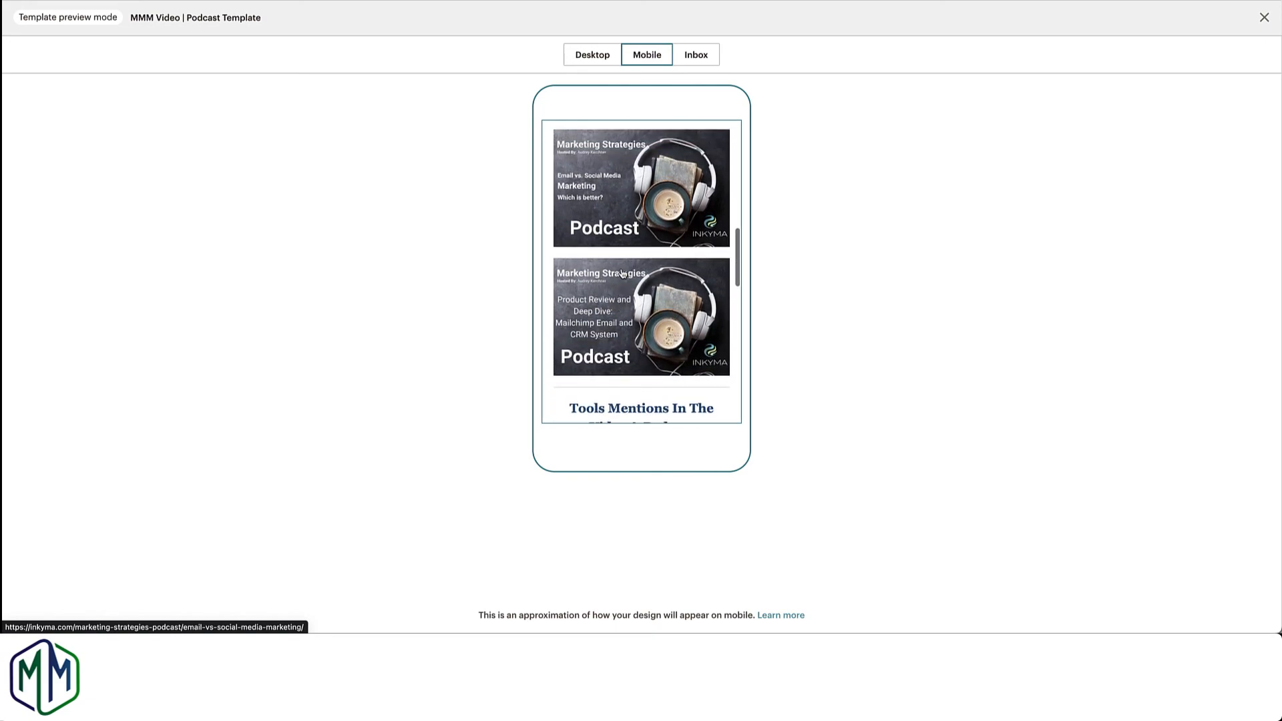
Step: Check the tools section and footer in the mobile preview, and leave preview mode
scroll(622, 273, down, 1)
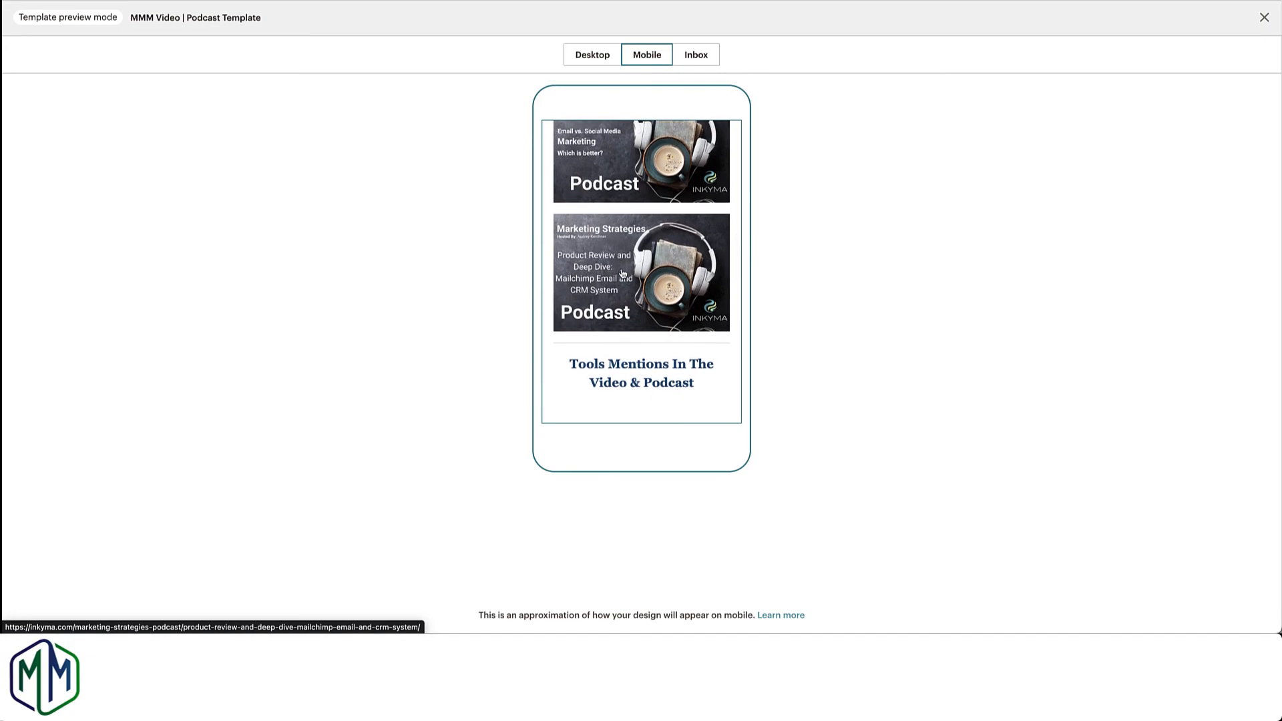
scroll(623, 273, down, 5)
scroll(622, 273, down, 5)
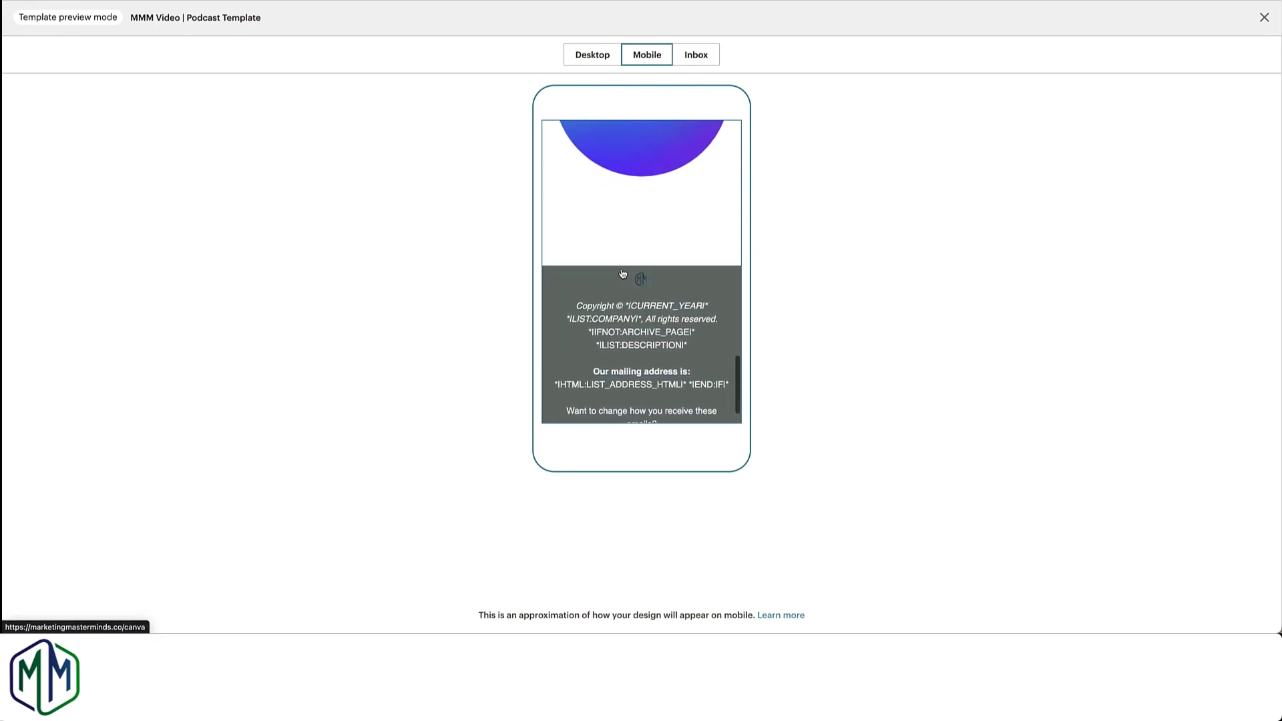
scroll(622, 274, down, 2)
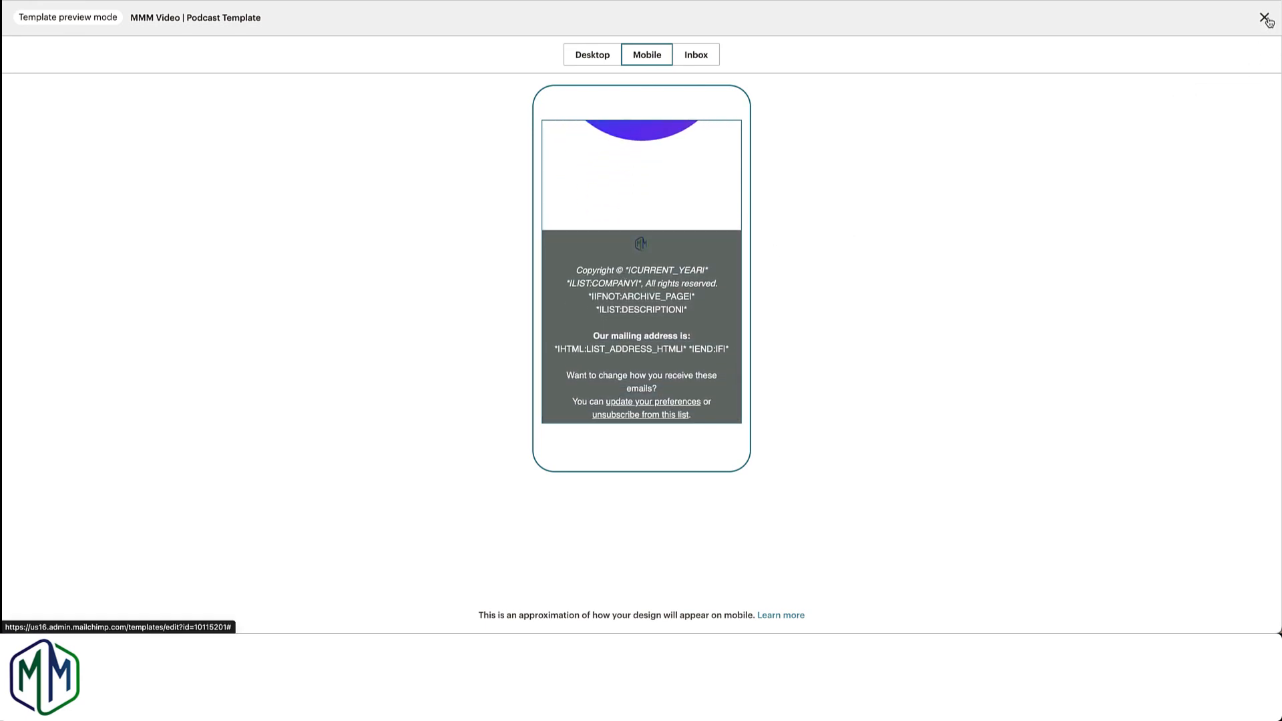
click(1265, 18)
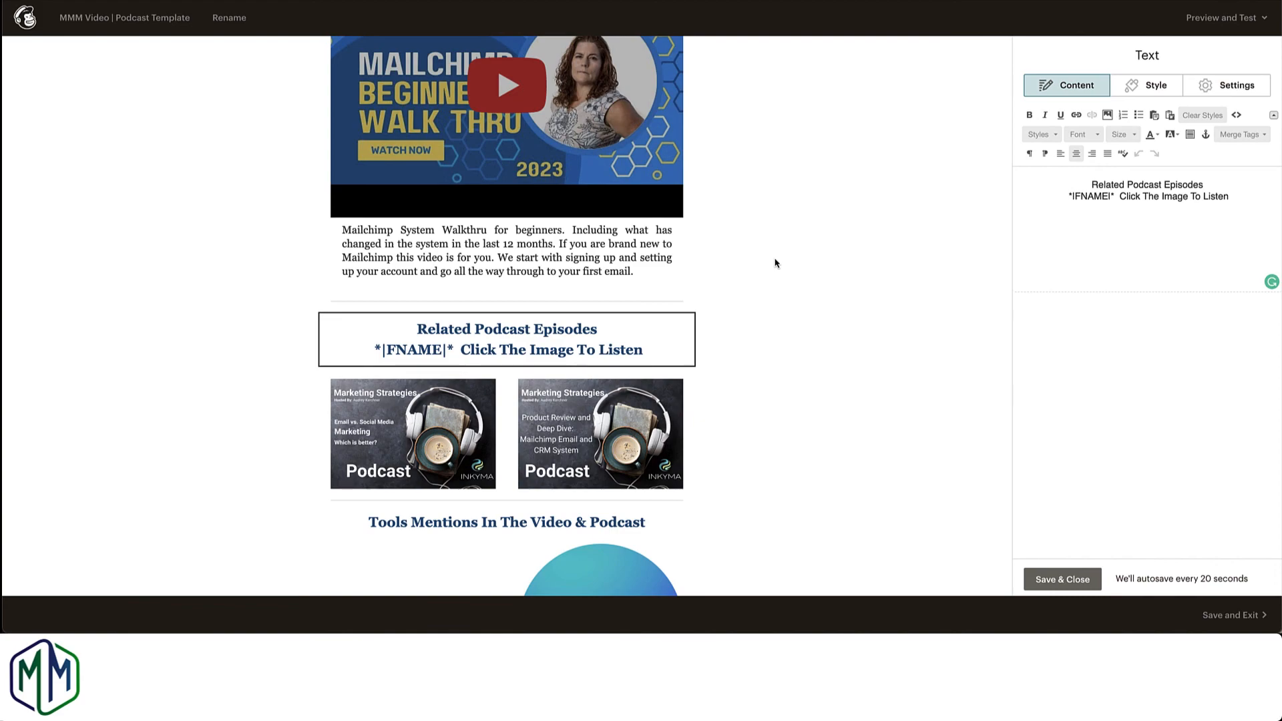
Step: Open the link settings of the first podcast cover image and look over the available link types
scroll(824, 261, down, 3)
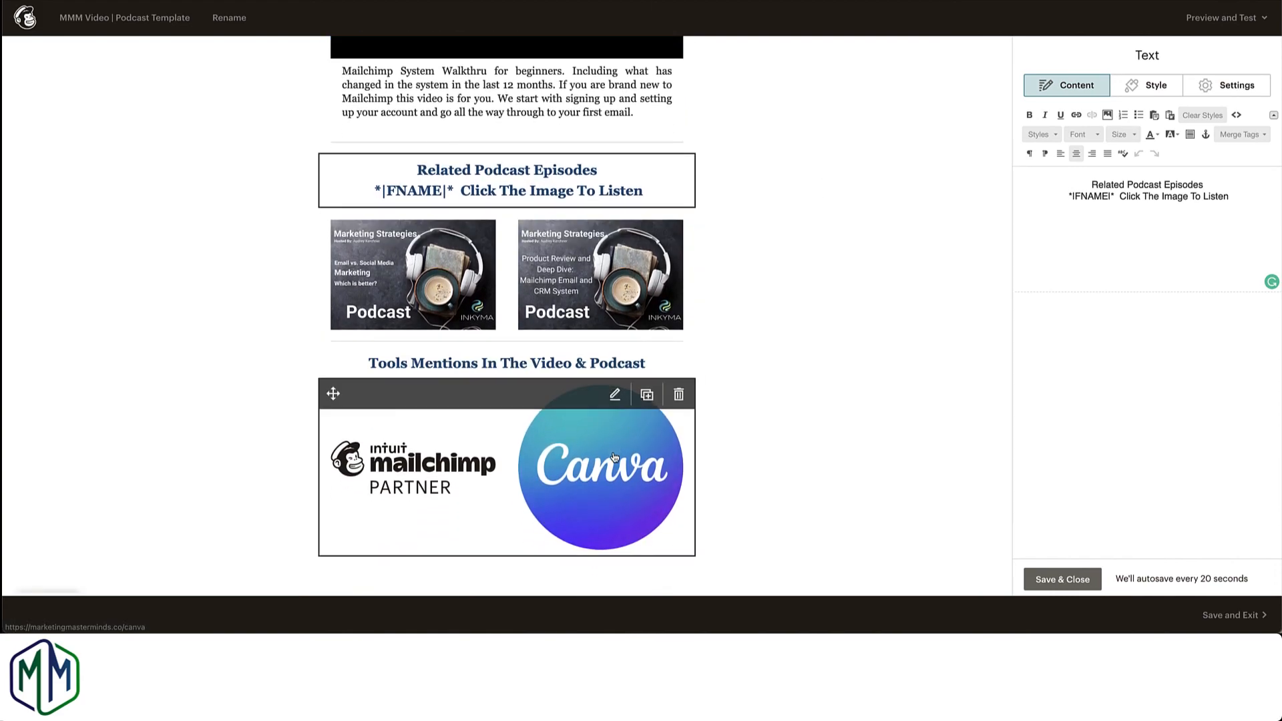
click(611, 292)
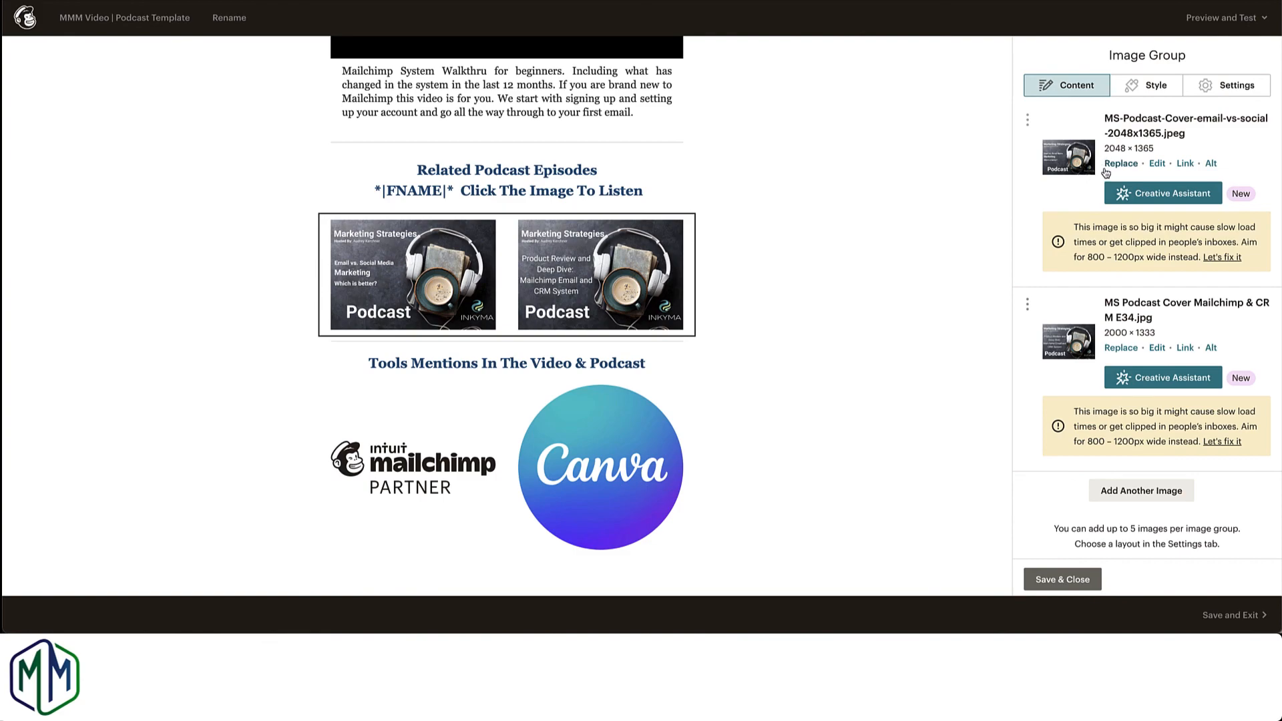
click(1186, 164)
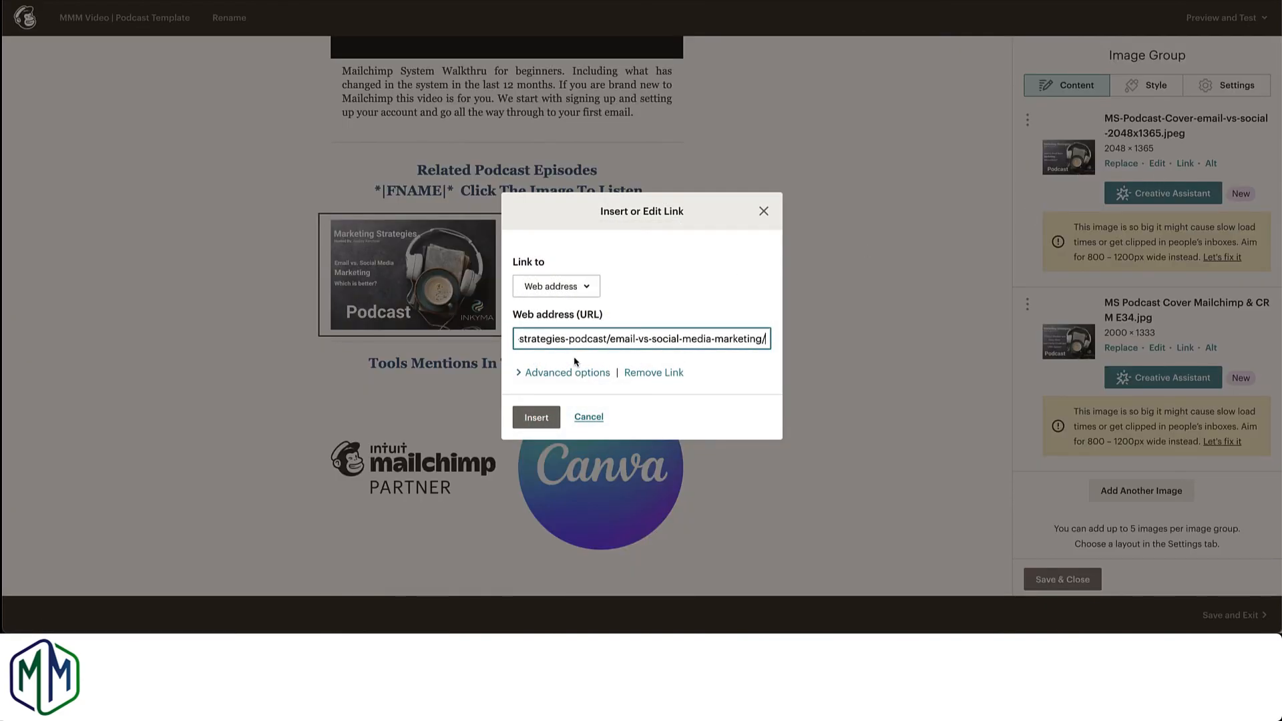
click(590, 290)
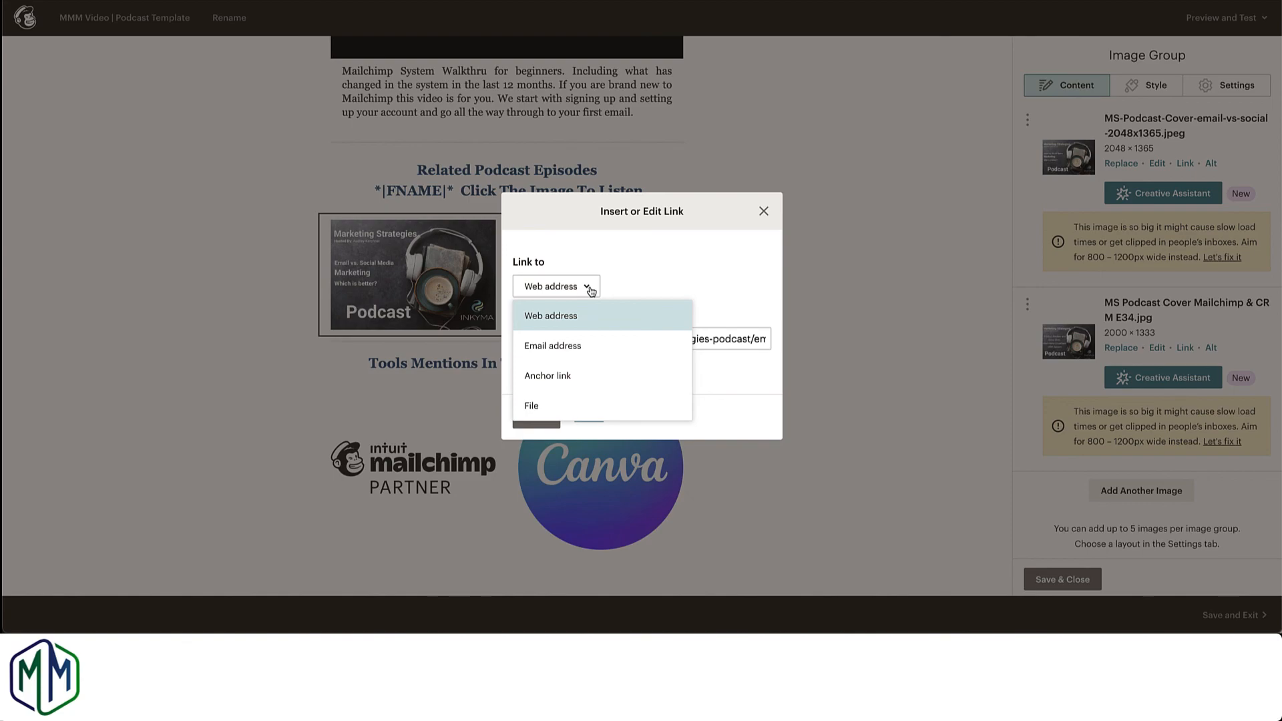
click(761, 390)
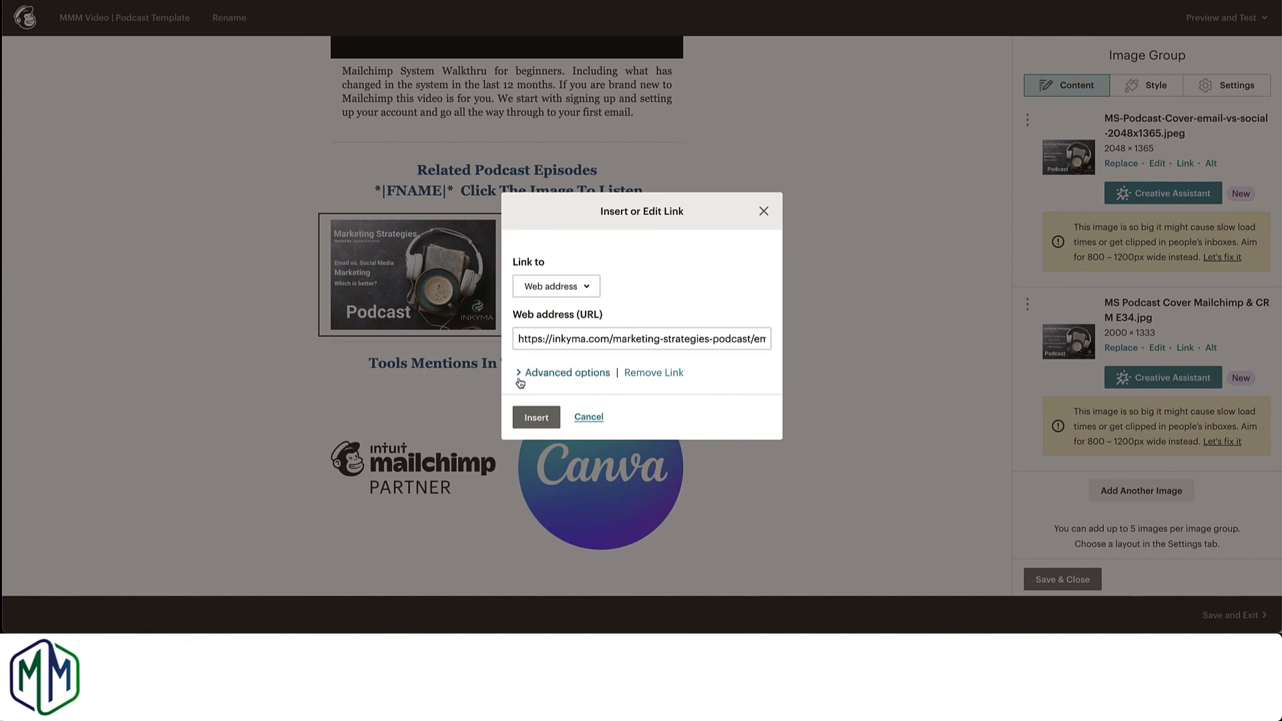
Step: Inspect the link's advanced options, cancel the link dialog without changes, and save and close the podcast image group
click(596, 376)
scroll(609, 419, down, 3)
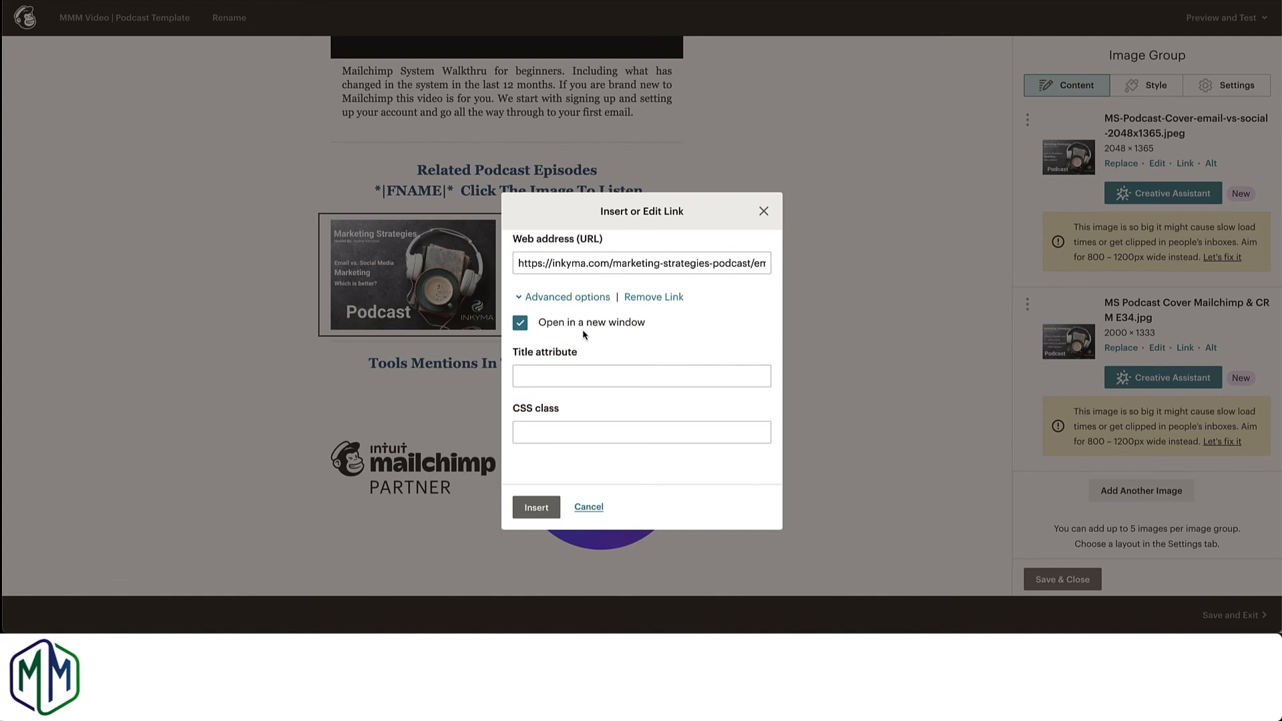
click(589, 508)
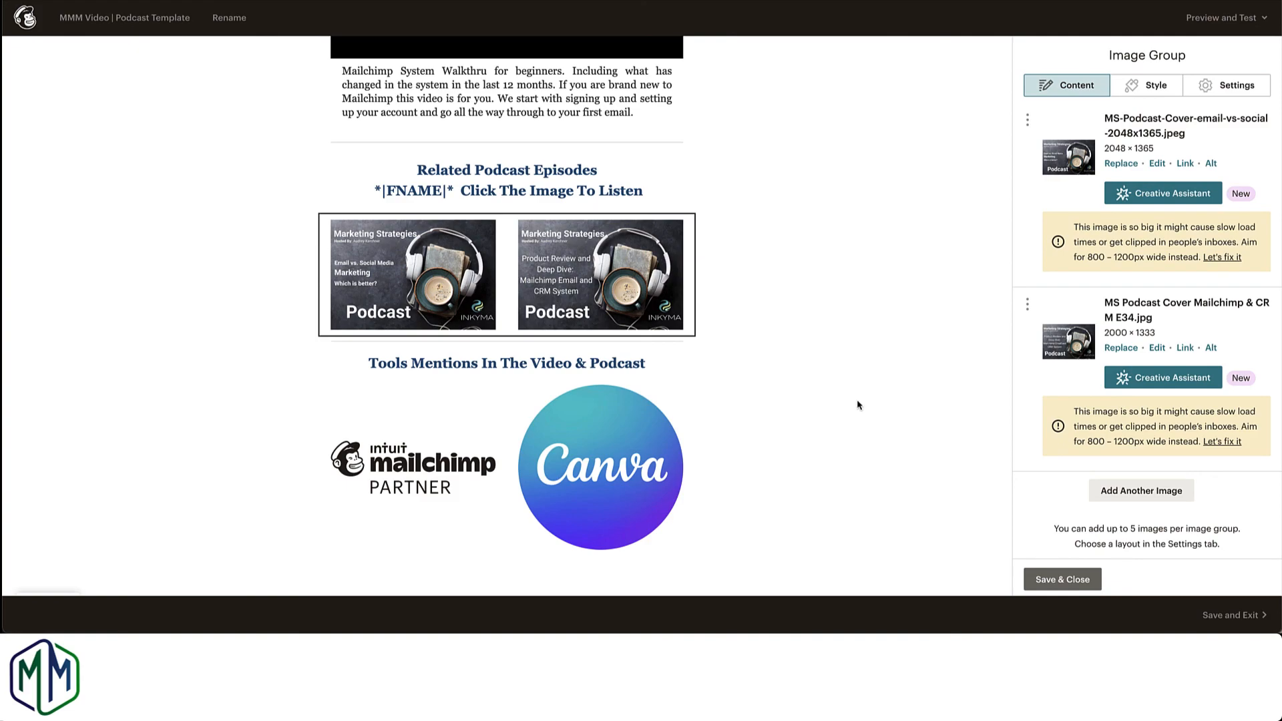
click(1039, 578)
scroll(954, 449, up, 2)
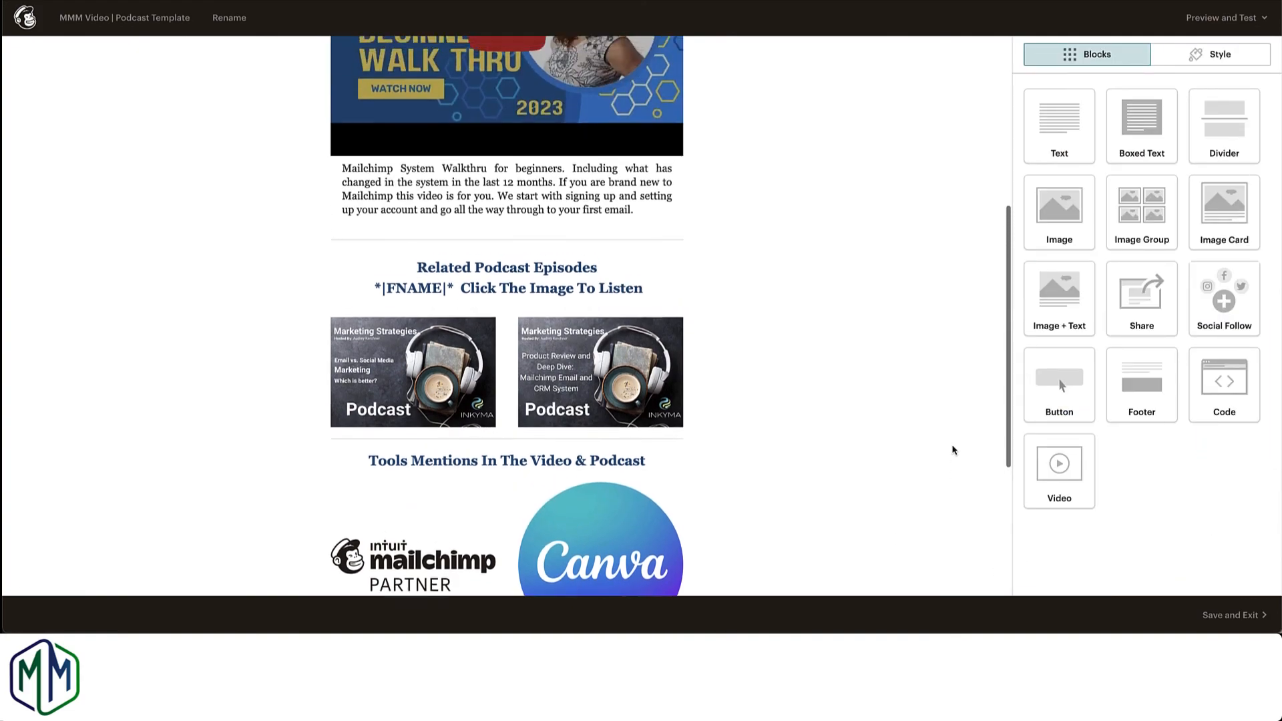